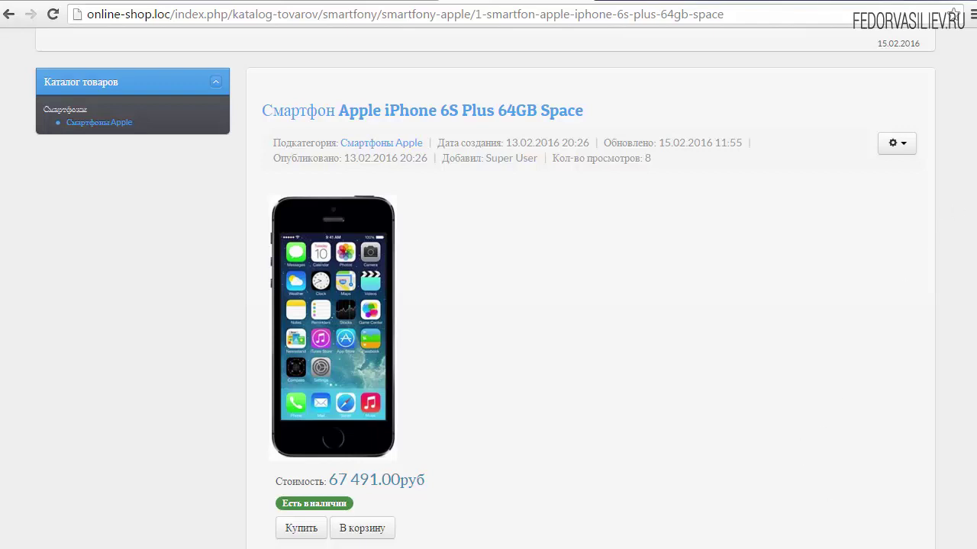
Step: Open the product page settings (Продукт) in the JoomlaKassa component configuration of the site's administration area
drag(967, 90, 957, 198)
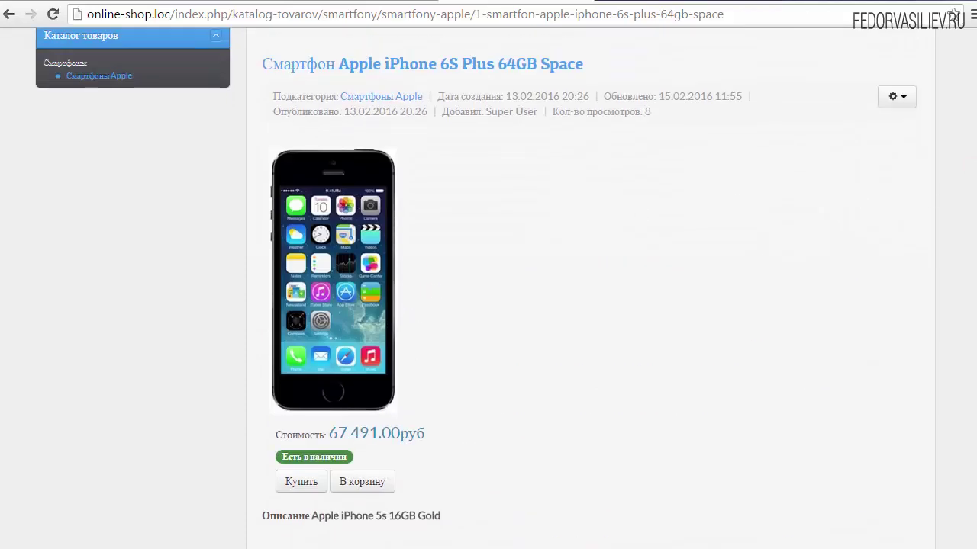
scroll(972, 207, up, 1)
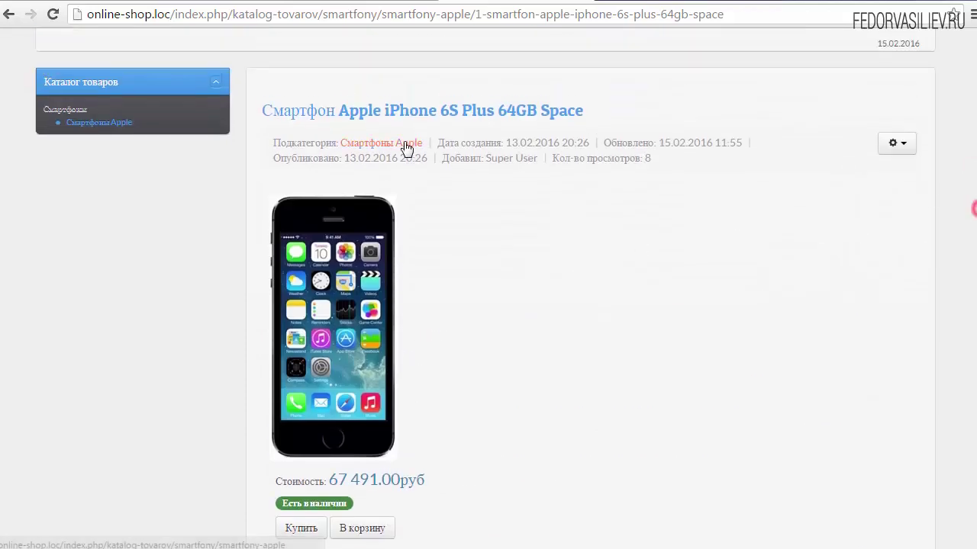
click(360, 3)
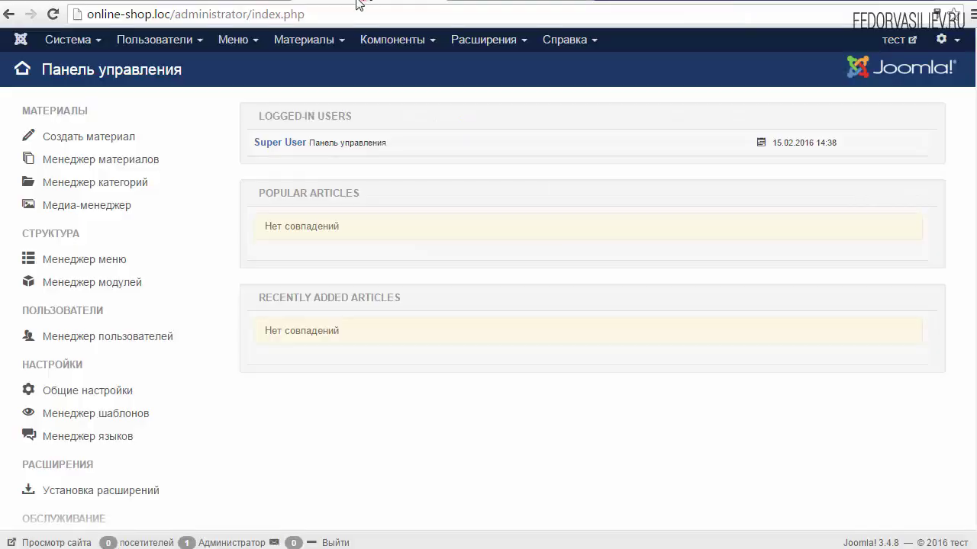
click(399, 46)
click(395, 63)
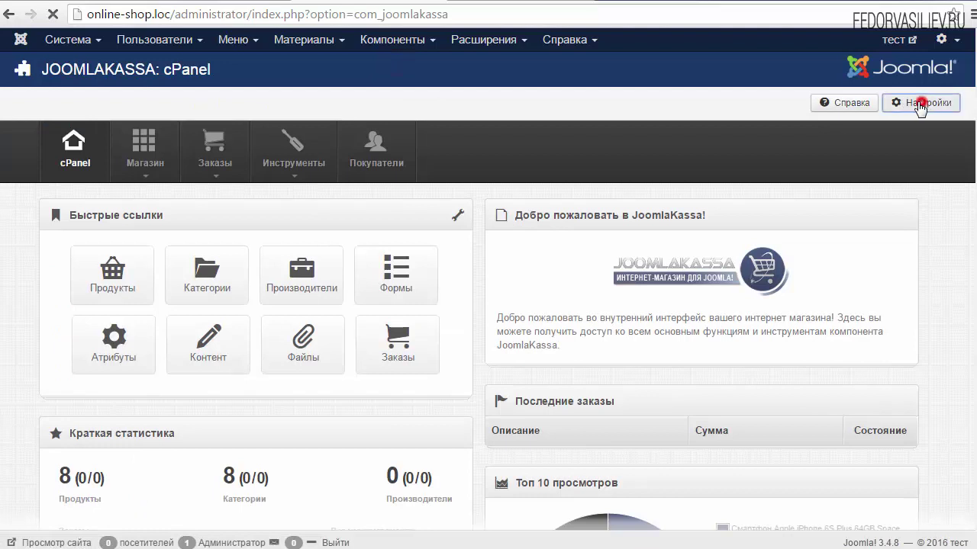
click(927, 102)
click(438, 145)
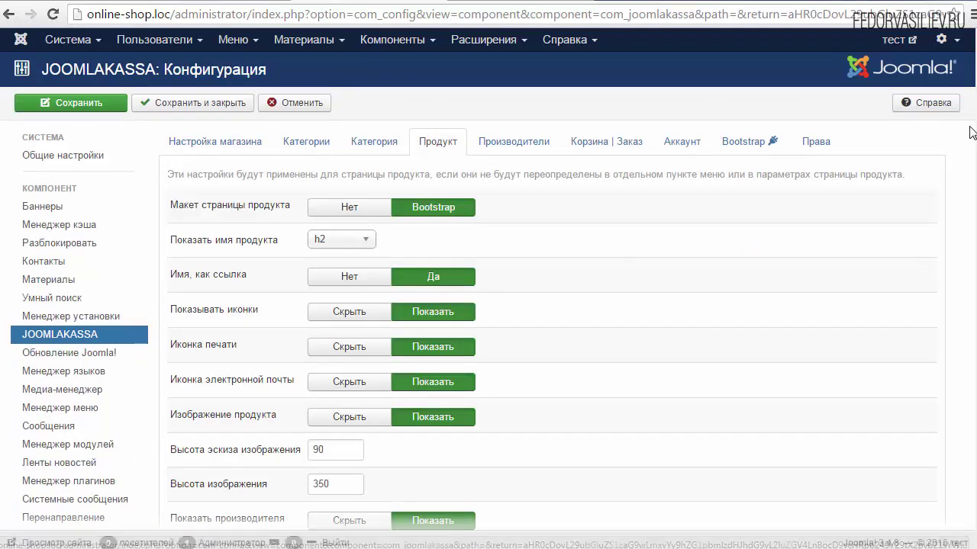
Step: Review the product page layout setting and the heading tag options offered for Показать имя продукта
scroll(366, 152, down, 1)
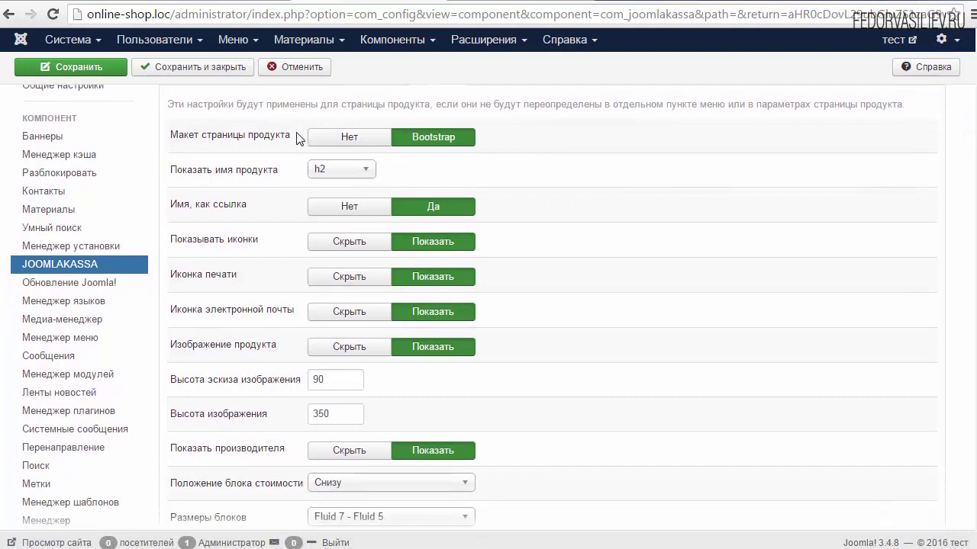
drag(294, 135, 205, 135)
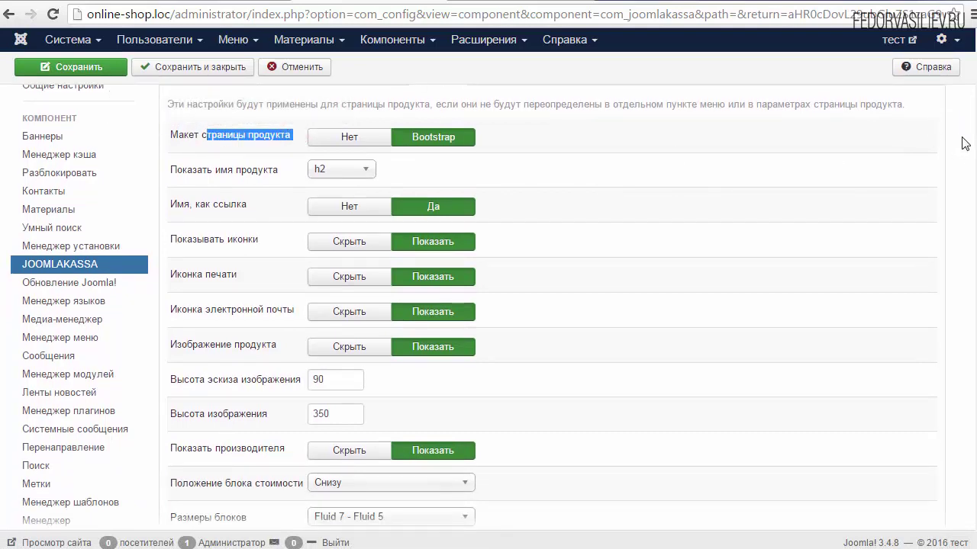
scroll(493, 306, down, 1)
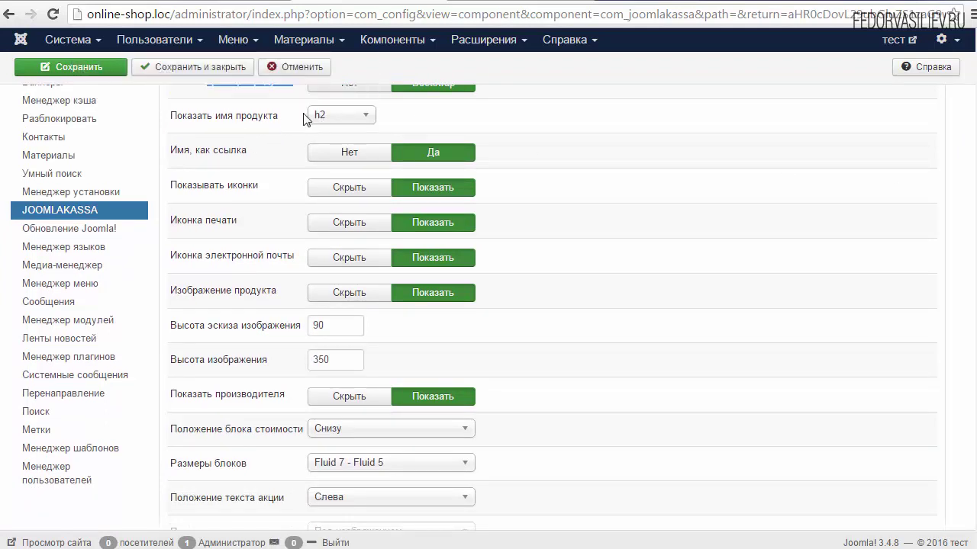
mouse_move(256, 126)
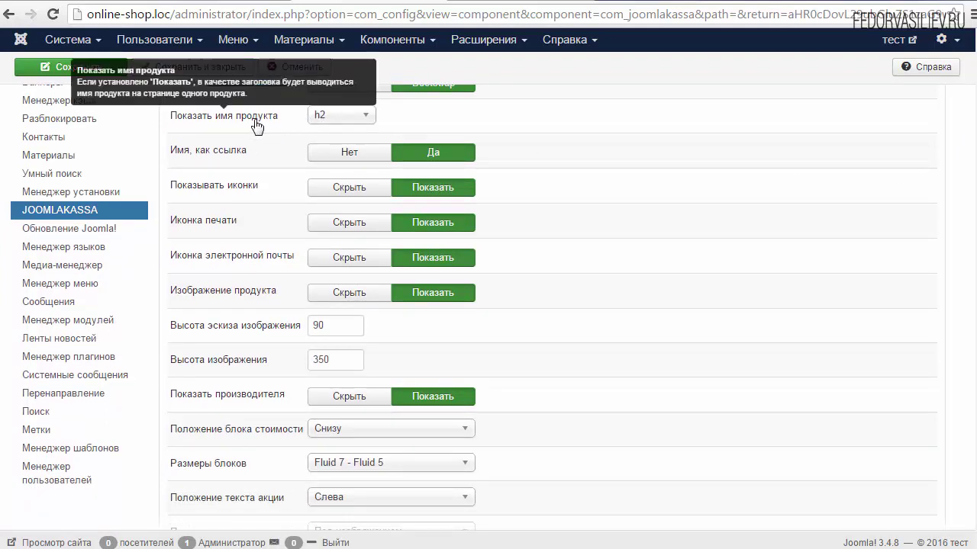
click(360, 118)
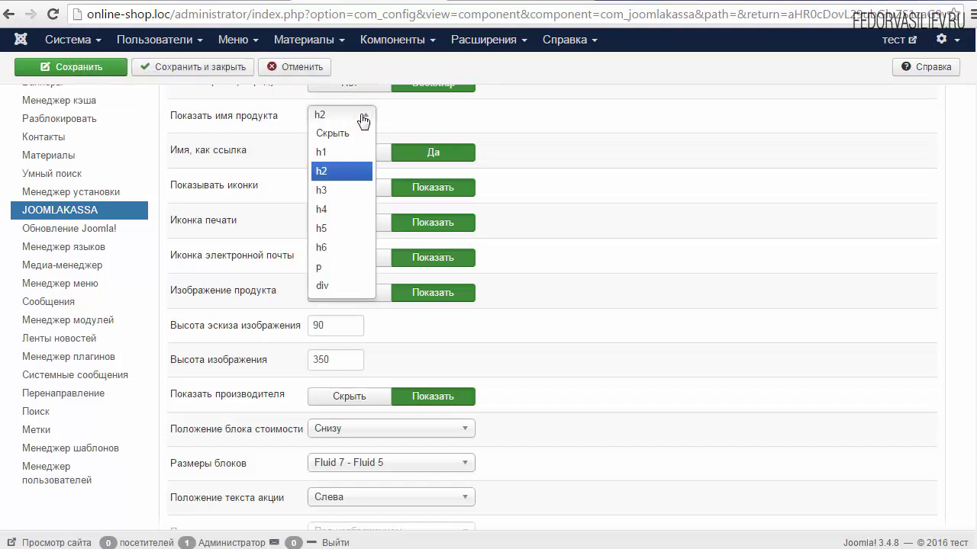
click(439, 122)
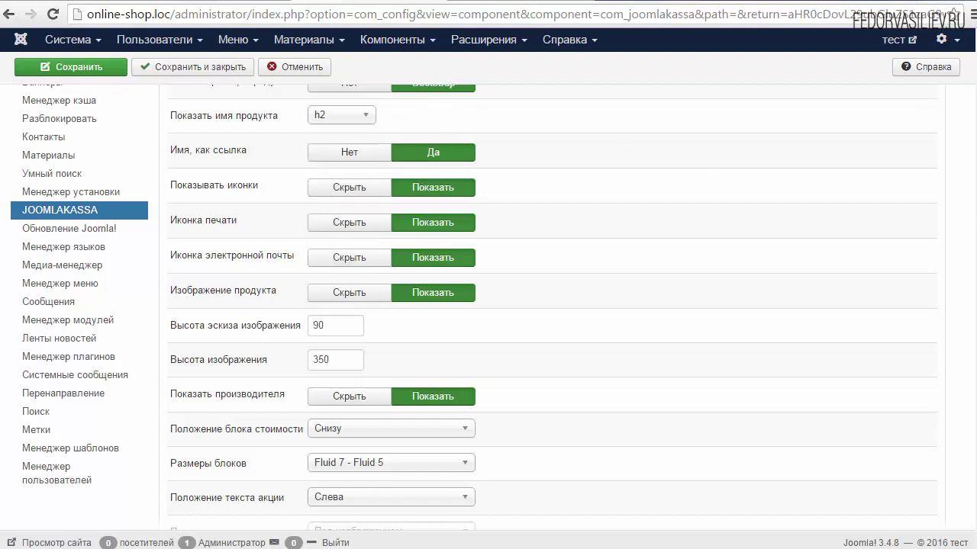
scroll(322, 188, up, 1)
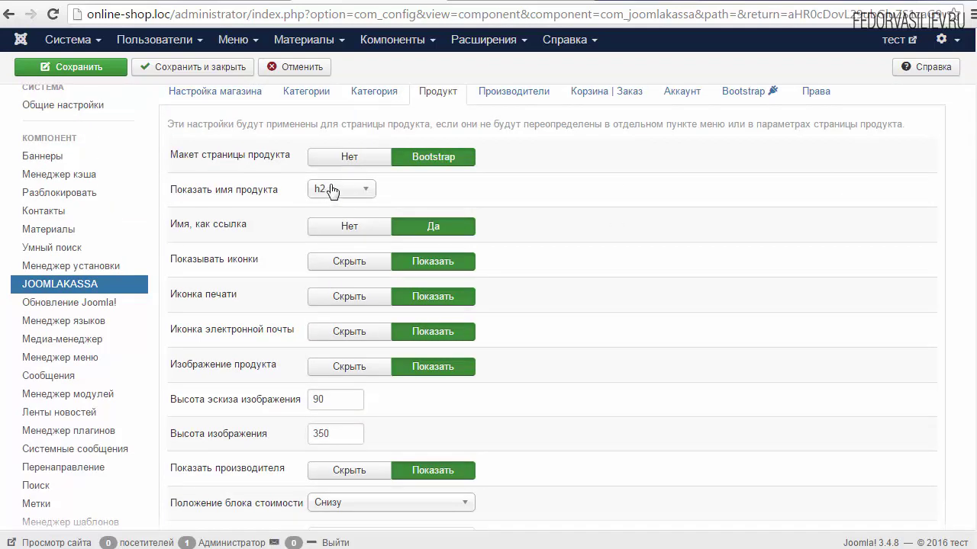
click(332, 190)
click(420, 204)
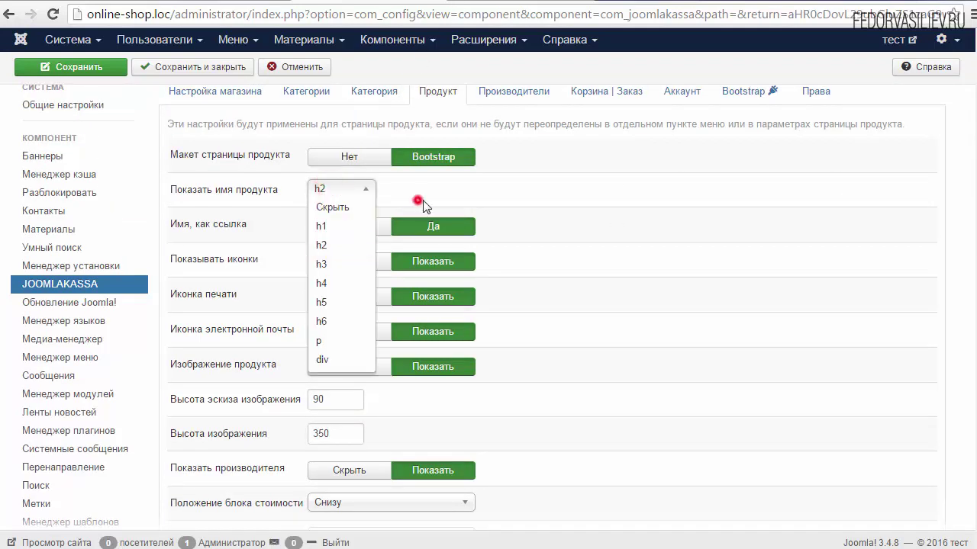
Step: Compare the title on the iPhone 6S Plus product page with the Показать имя продукта setting and its options
scroll(707, 222, up, 1)
click(479, 4)
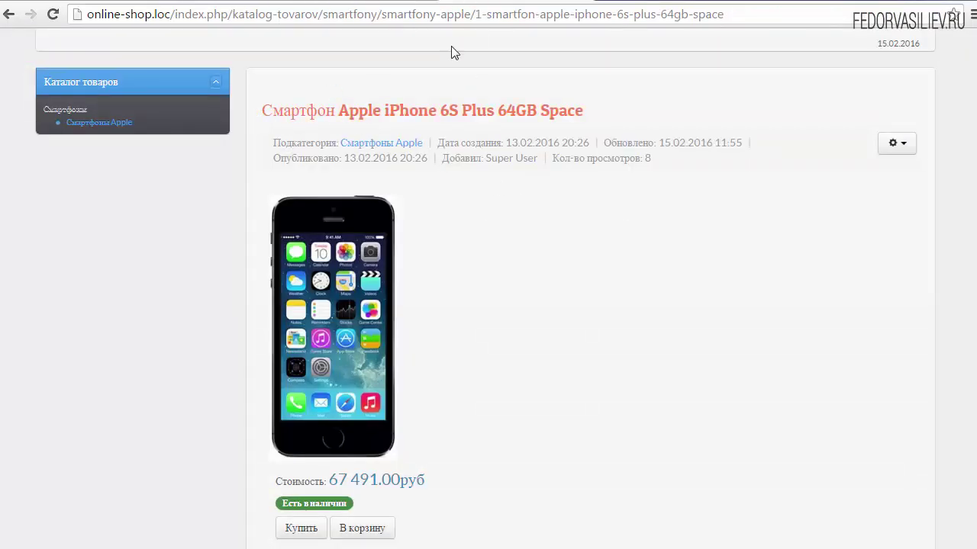
key(ctrl+Tab)
drag(280, 241, 216, 241)
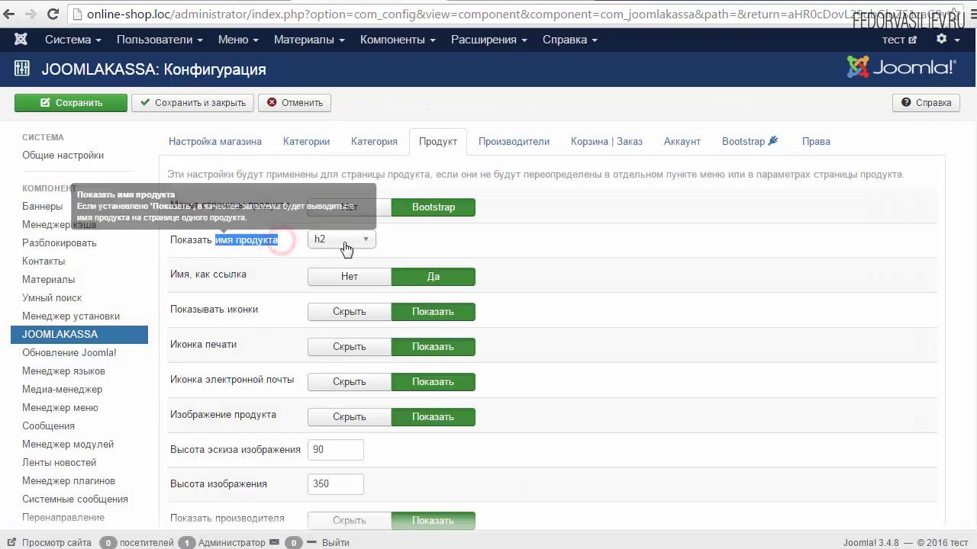
click(347, 248)
click(437, 242)
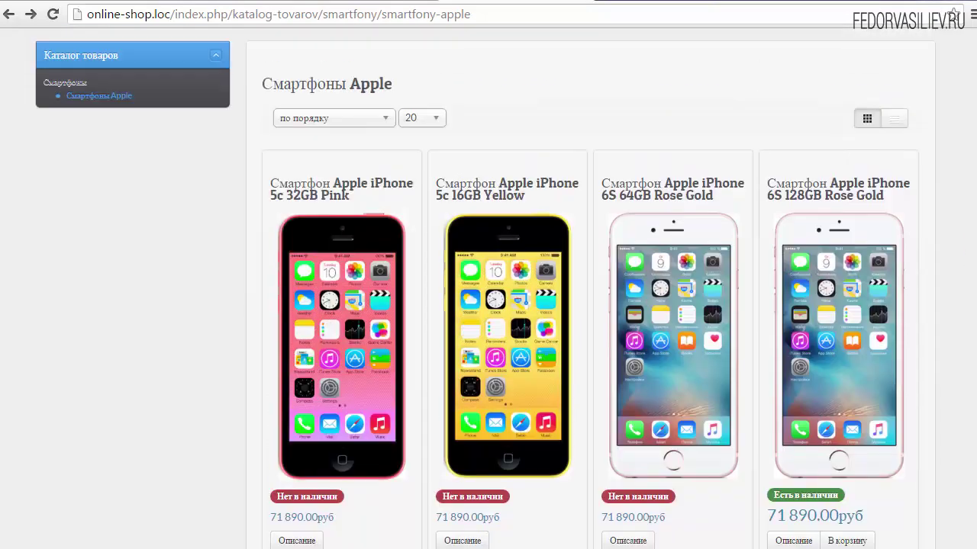
Step: Examine the product names in the Смартфоны Apple category listing on the storefront
mouse_move(324, 219)
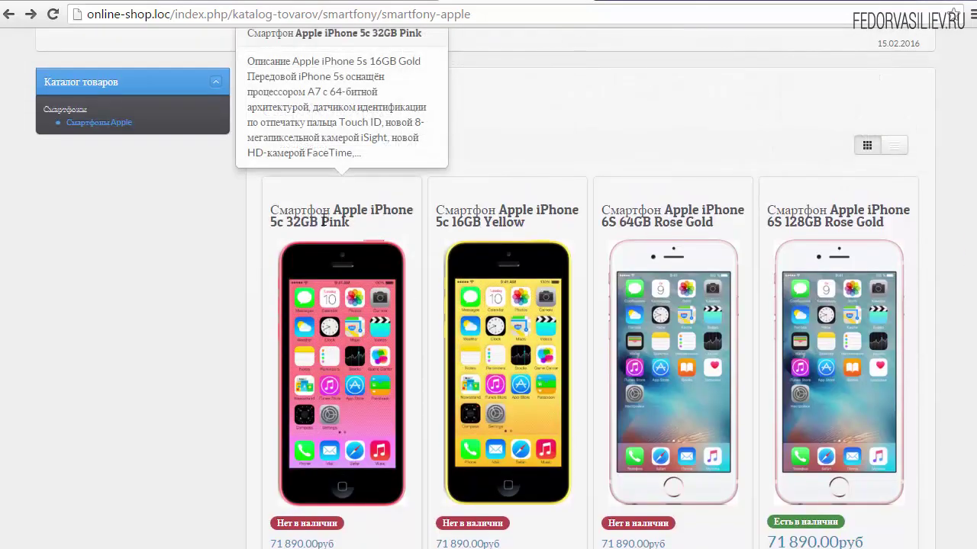
triple_click(356, 227)
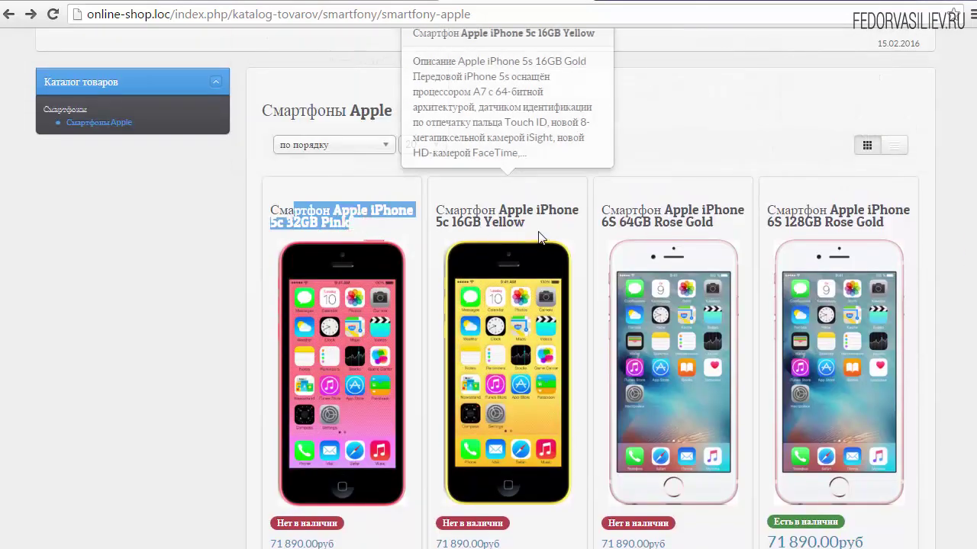
drag(526, 223, 400, 204)
click(400, 203)
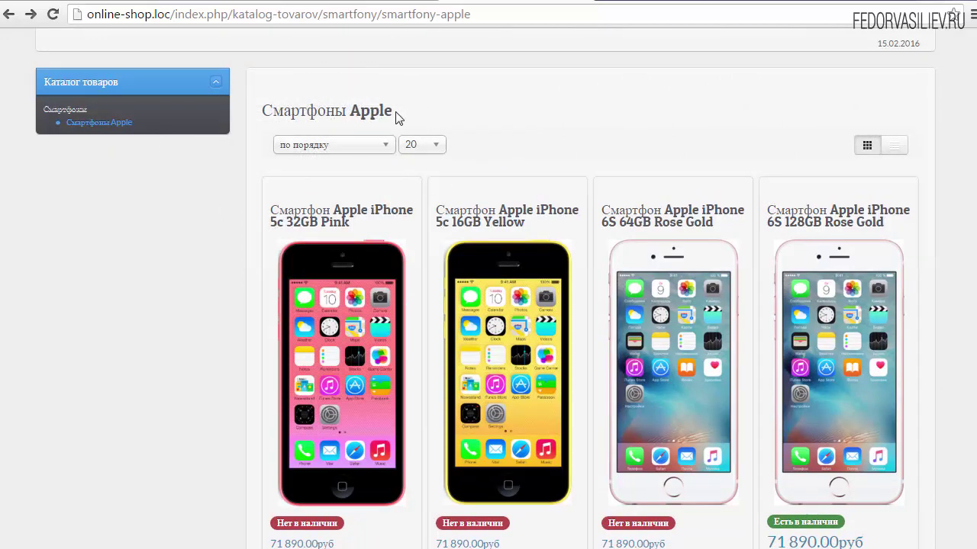
Step: Inspect the HTML code of the Смартфоны Apple category heading to check which heading tag it uses
right_click(372, 109)
click(364, 111)
drag(417, 106, 309, 115)
right_click(310, 115)
click(328, 190)
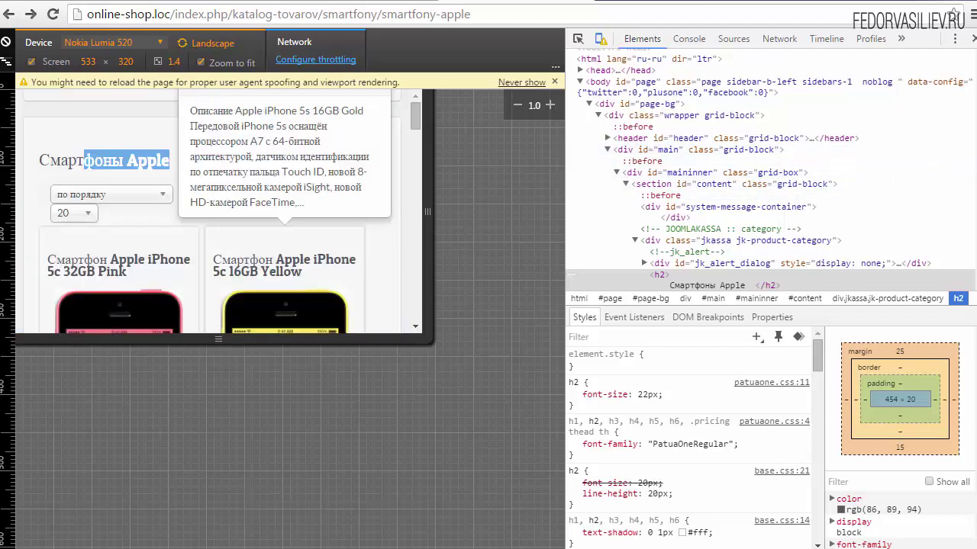
scroll(736, 246, down, 2)
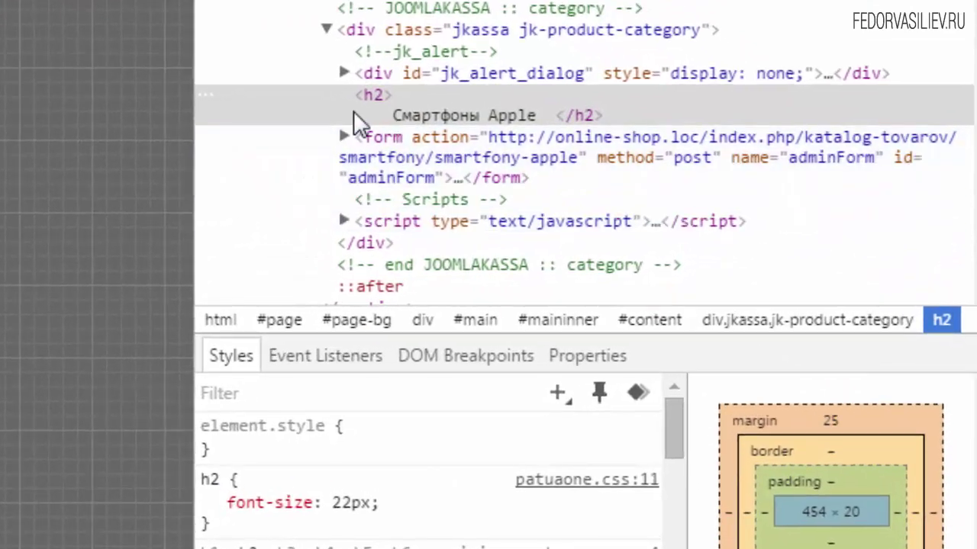
click(619, 113)
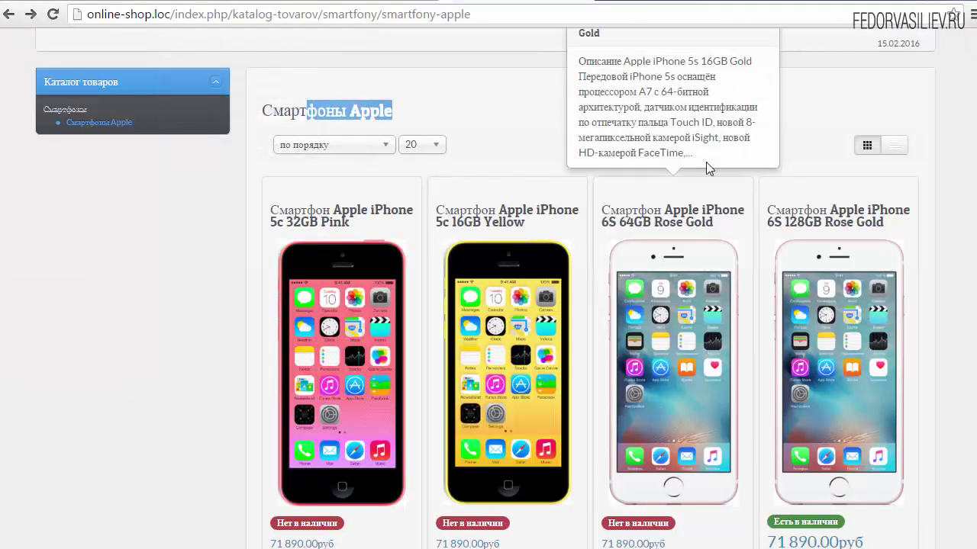
Step: Inspect the HTML heading tag around the Apple iPhone 5c 32GB Pink name in the category listing, then close the inspector
click(418, 123)
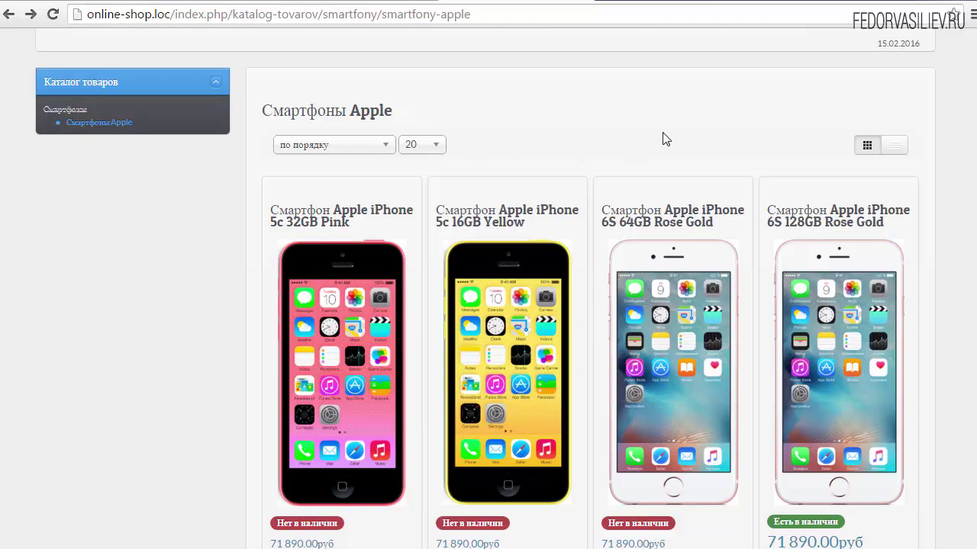
scroll(955, 356, down, 5)
scroll(966, 153, up, 5)
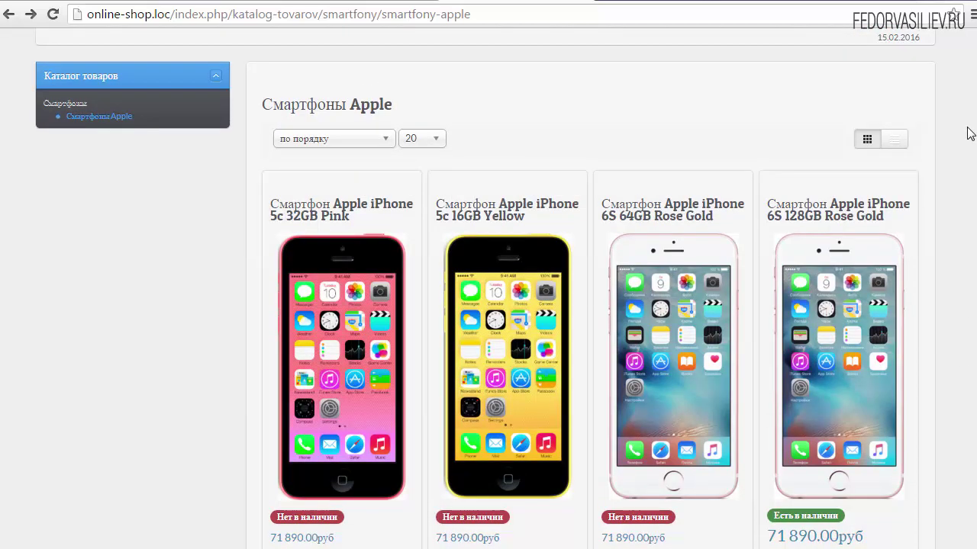
drag(404, 105, 347, 105)
click(493, 111)
mouse_move(353, 222)
drag(356, 216, 318, 204)
right_click(317, 197)
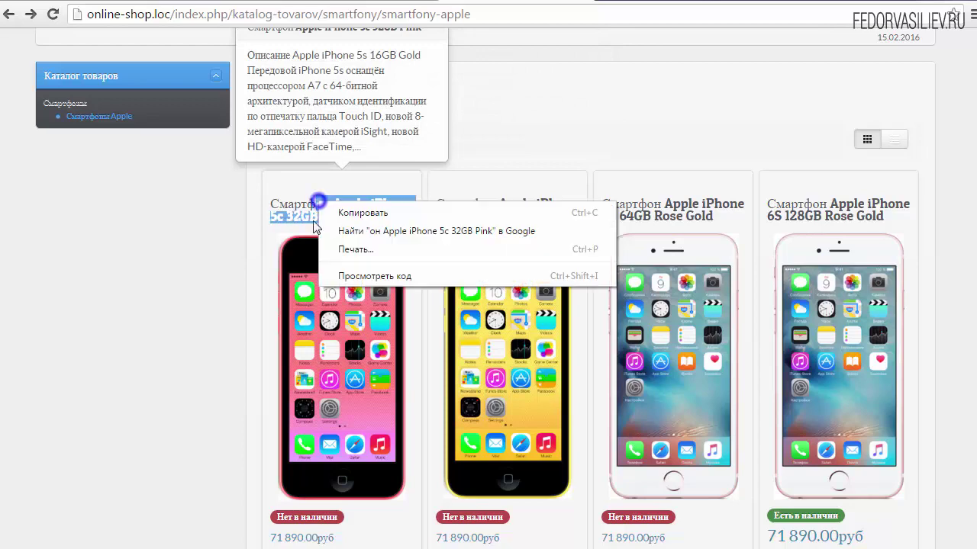
click(348, 281)
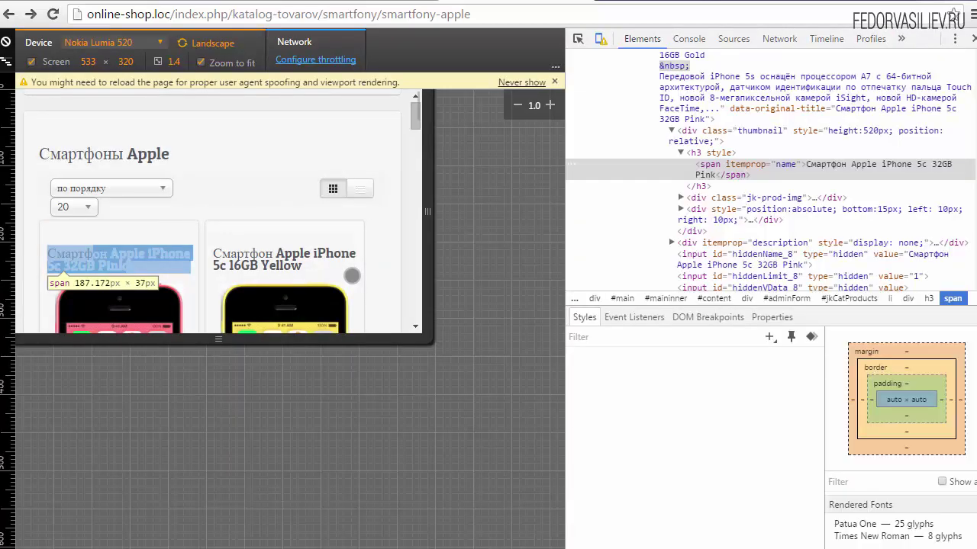
click(692, 153)
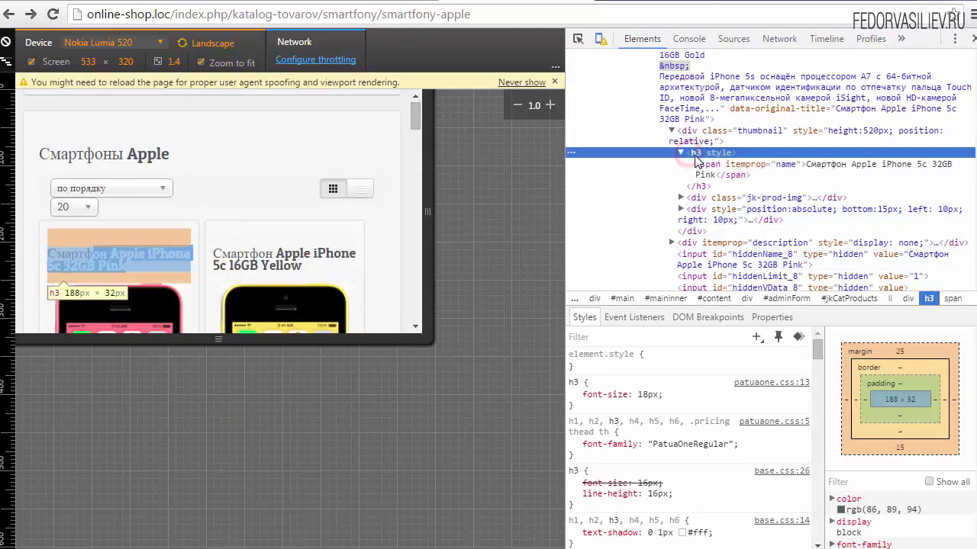
click(973, 38)
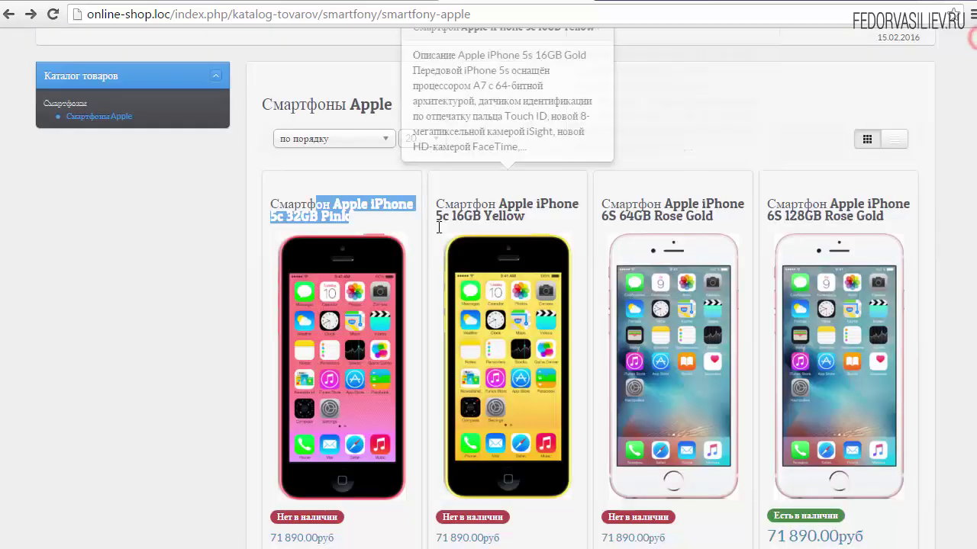
Step: Open the Apple iPhone 5c 32GB Pink product page and inspect the HTML heading tag of its title
click(349, 328)
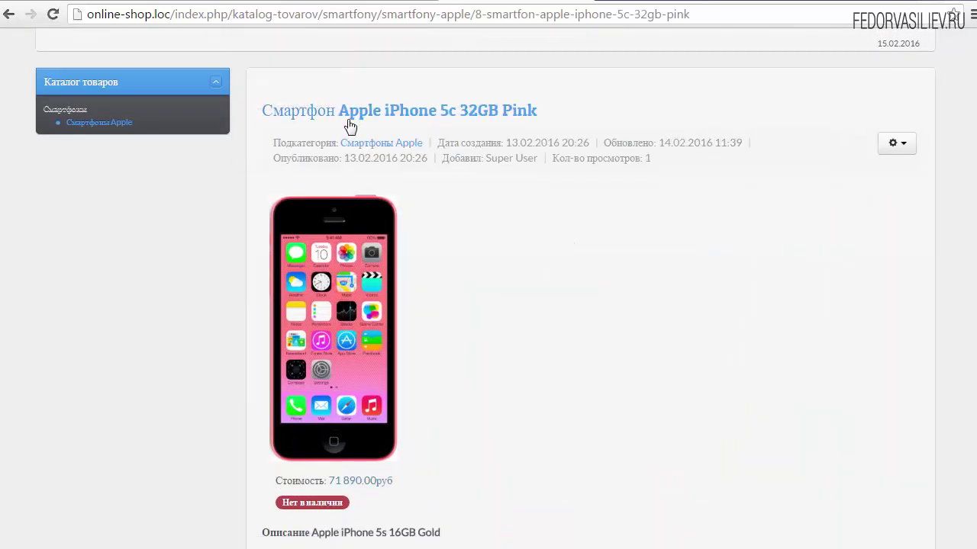
right_click(347, 113)
click(393, 226)
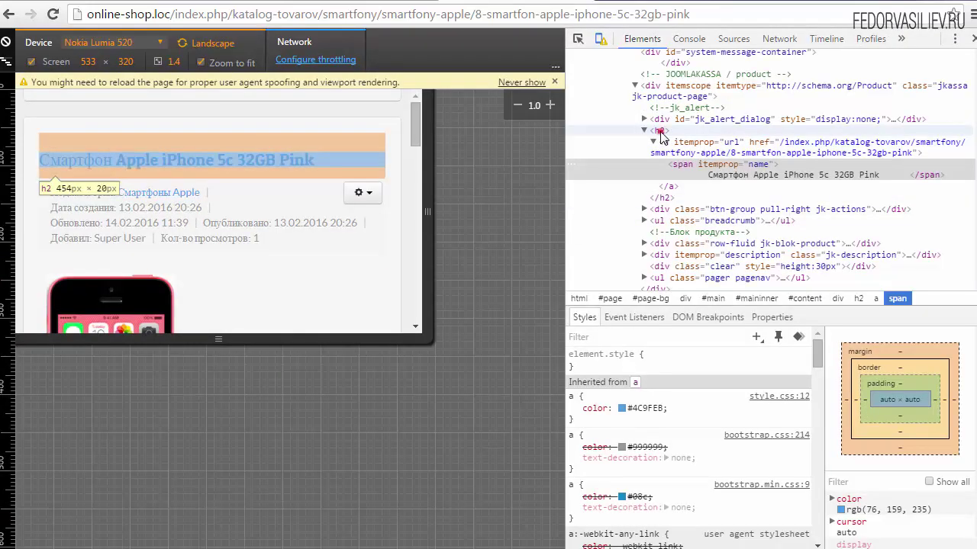
click(661, 134)
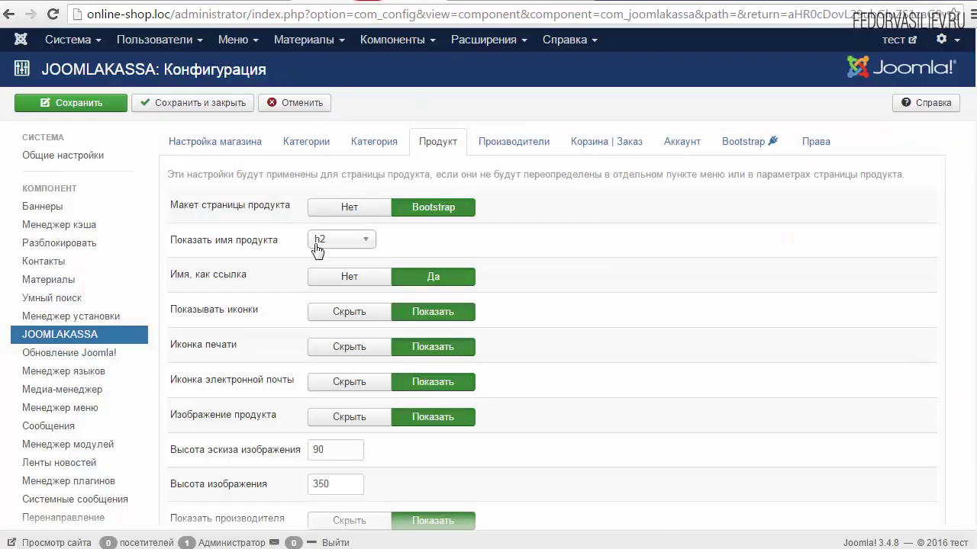
Step: Set Показать имя продукта to h1 in the product settings and check the title on the iPhone 5c product page
click(317, 242)
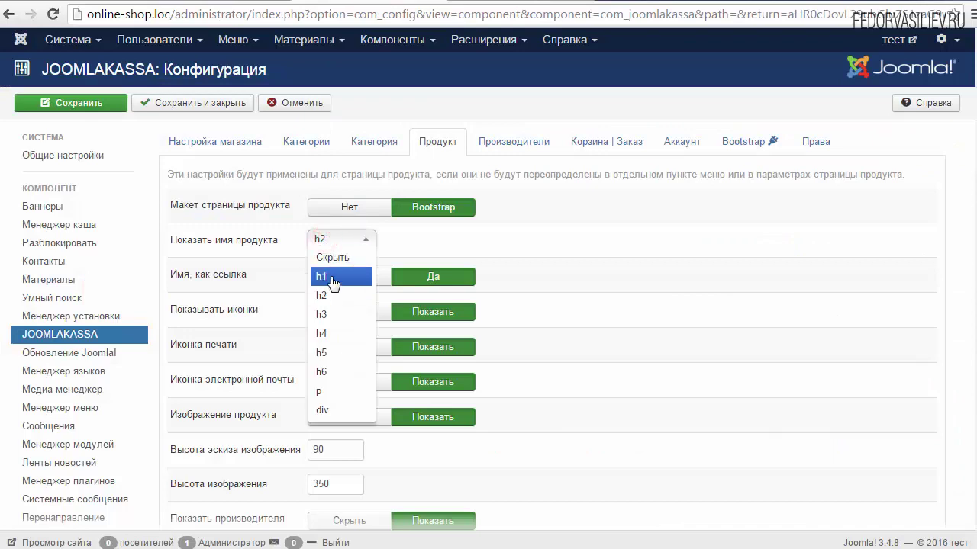
click(331, 277)
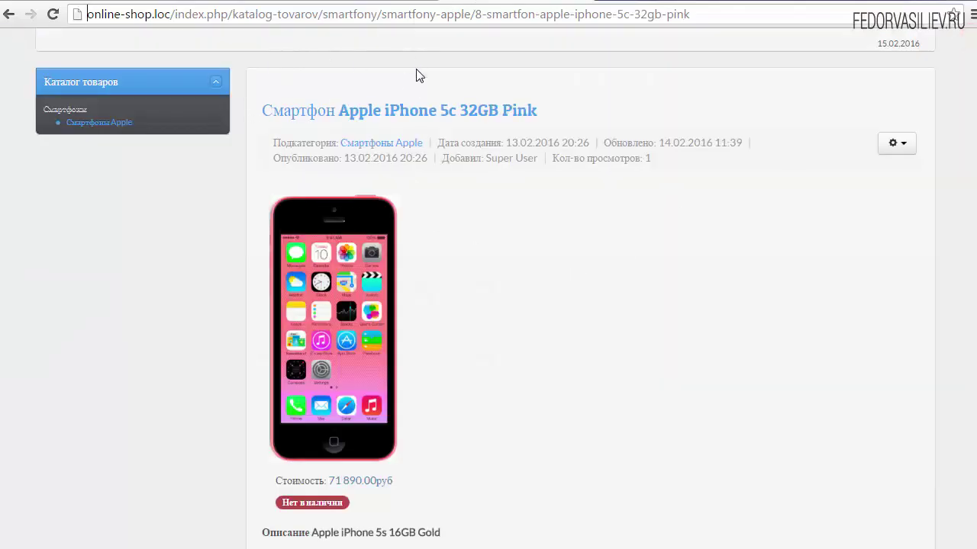
scroll(973, 215, down, 5)
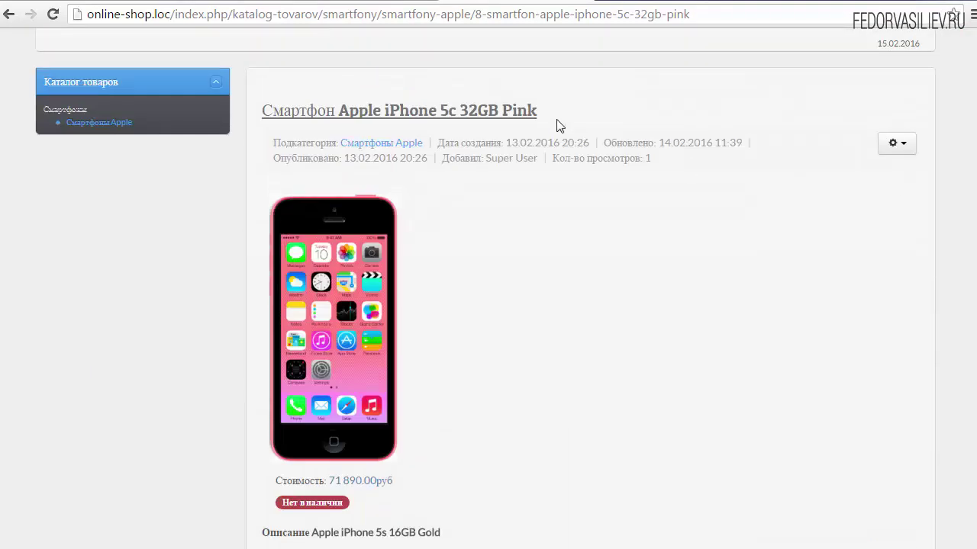
drag(559, 126, 329, 124)
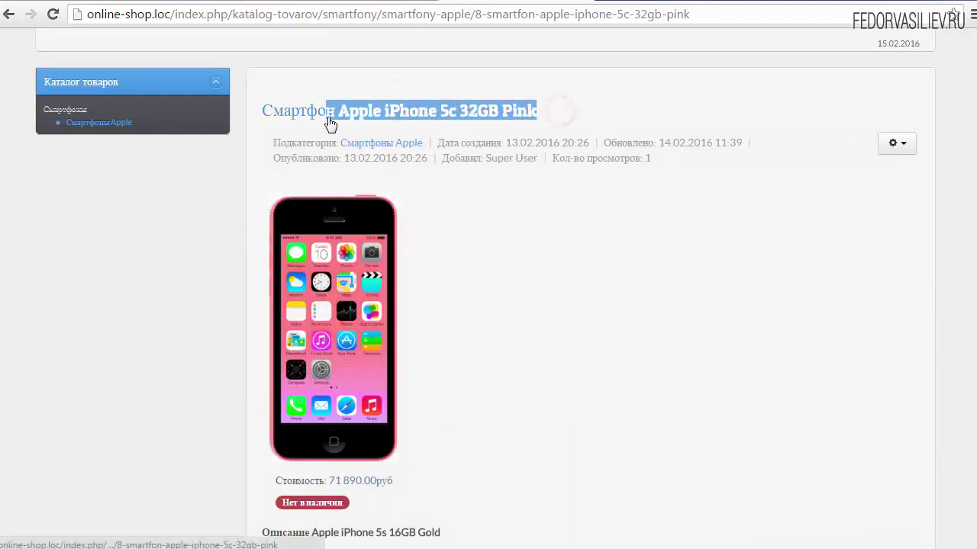
Step: Save the product settings with the h1 product name and reload the Apple iPhone 5c 32GB Pink page
click(717, 197)
scroll(717, 197, down, 5)
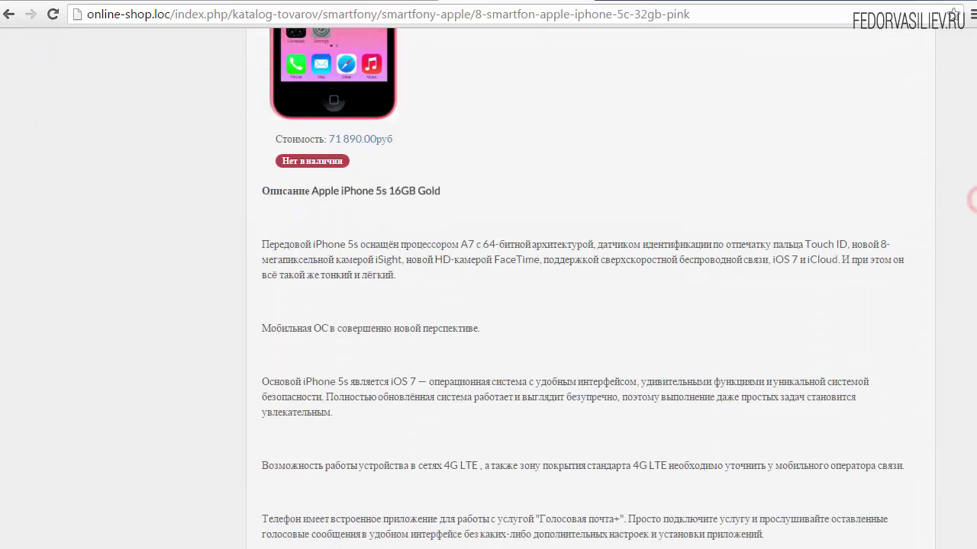
scroll(973, 215, up, 5)
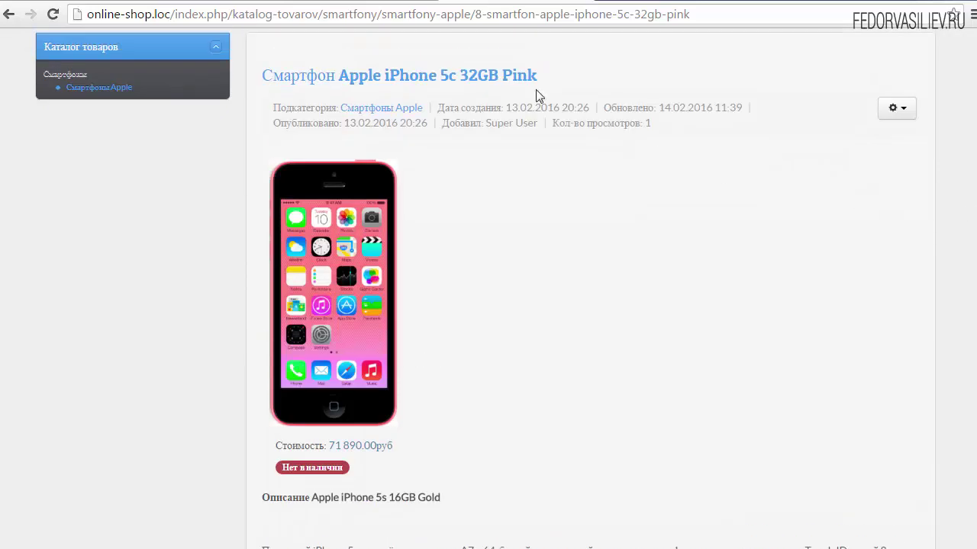
click(383, 3)
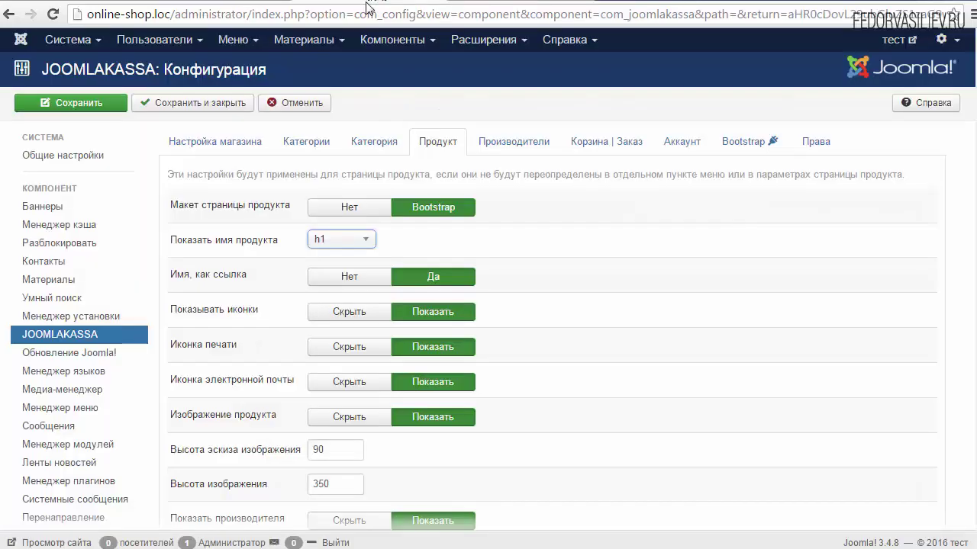
click(99, 105)
click(515, 3)
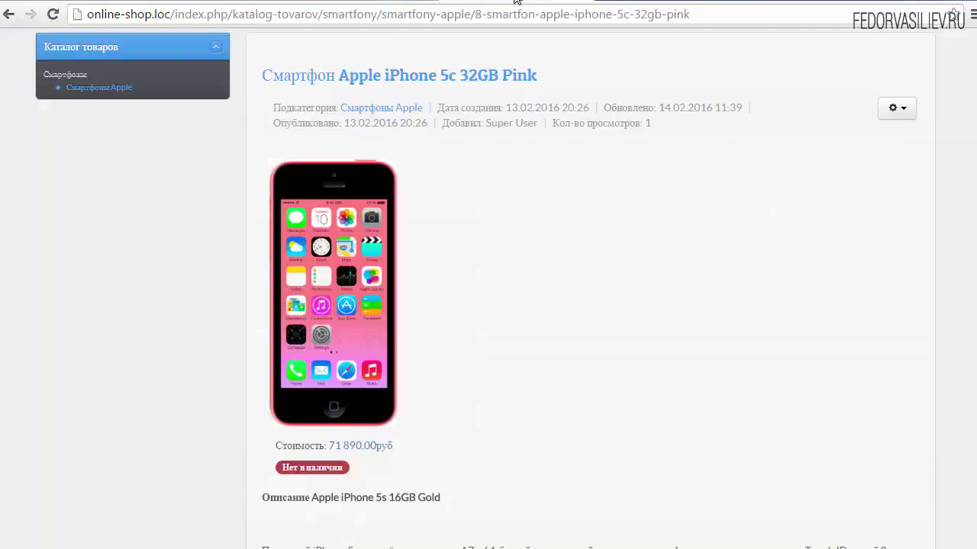
click(295, 78)
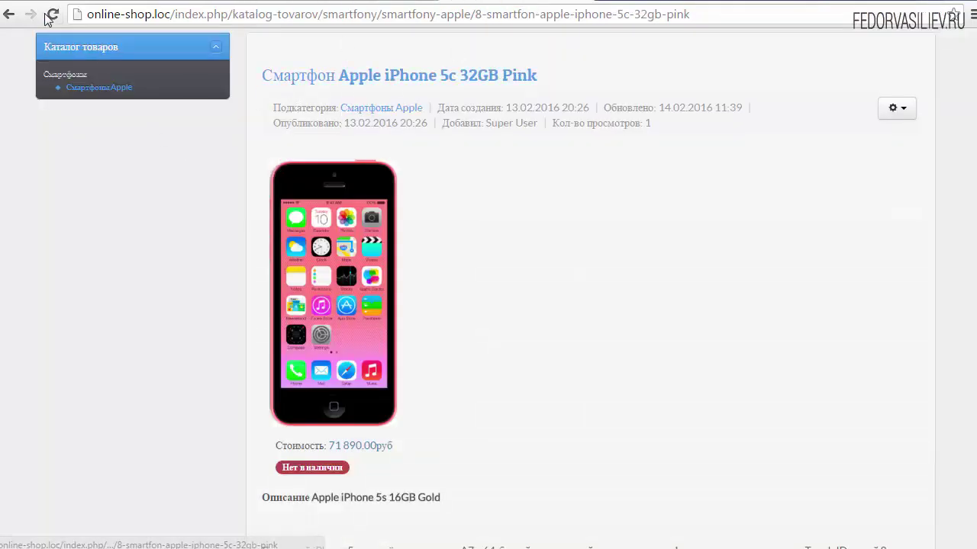
Step: Inspect the HTML heading tag of the reloaded iPhone 5c product title, including its closing tag, then close the inspector
right_click(321, 82)
click(358, 194)
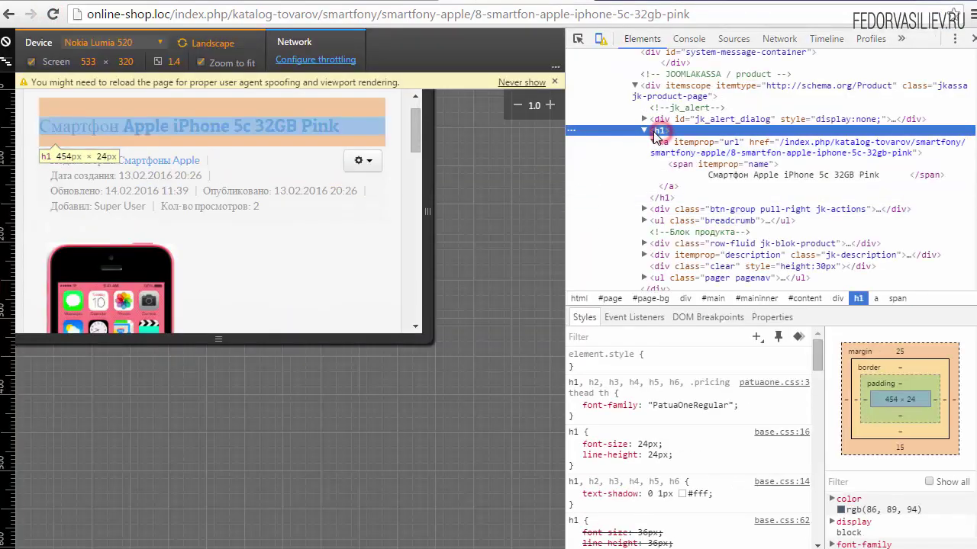
click(662, 198)
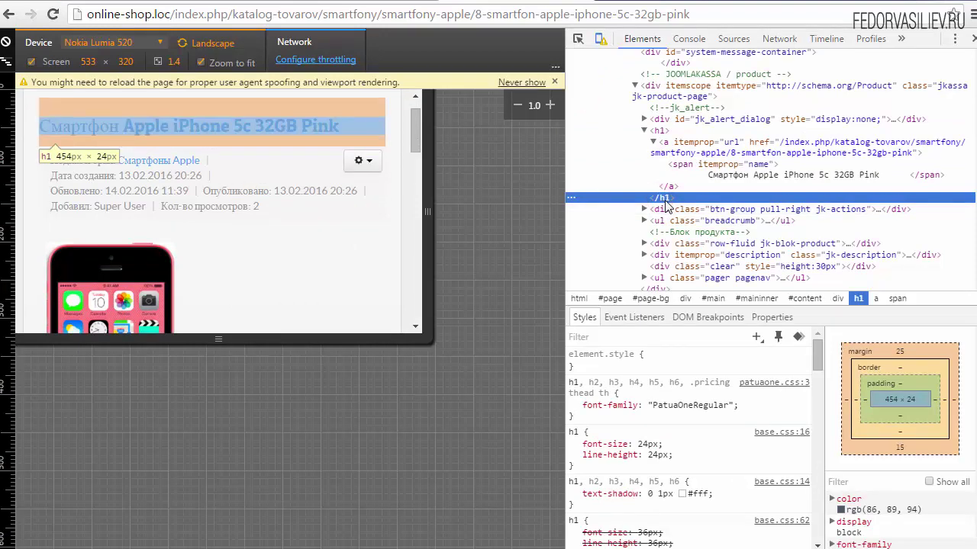
click(972, 38)
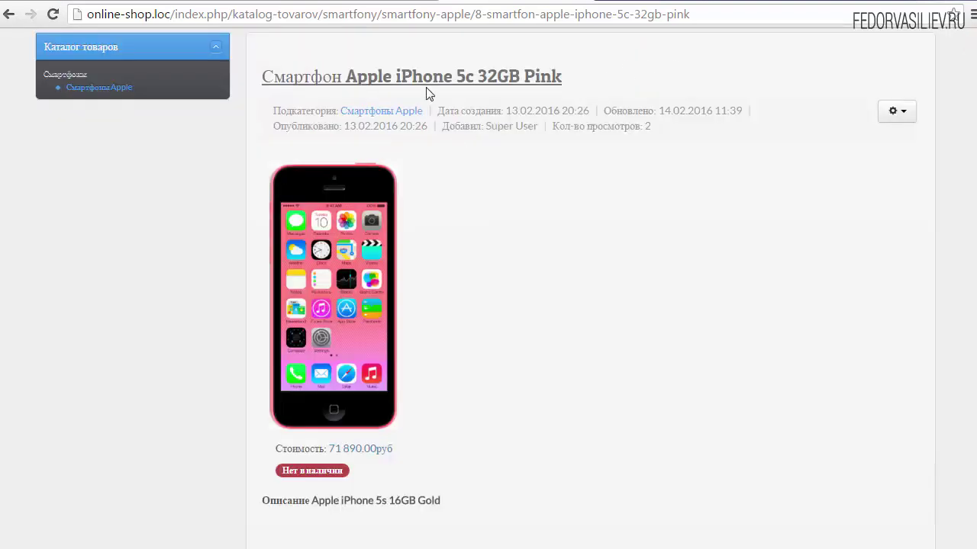
Step: Compare the Показать имя продукта setting with the title on the iPhone 5c 32GB Pink storefront page
click(373, 3)
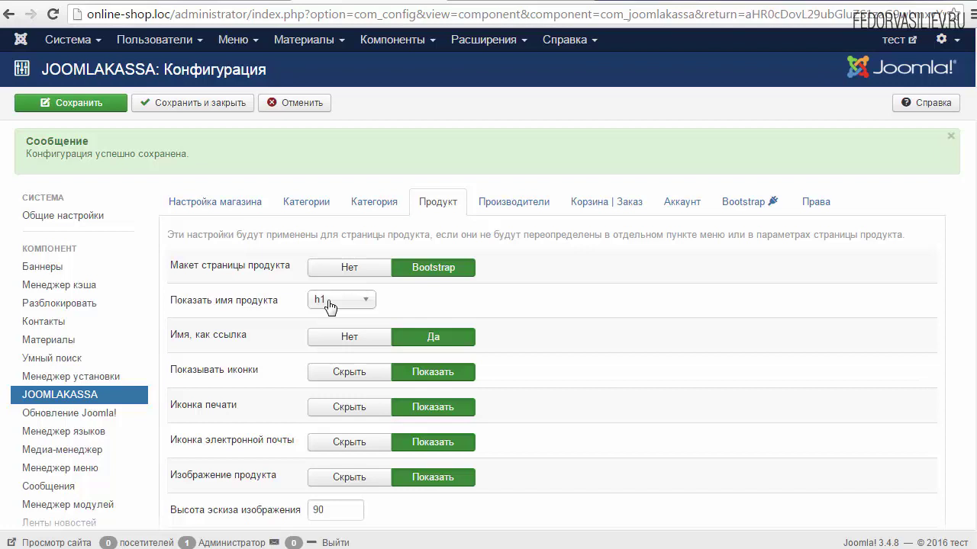
click(496, 3)
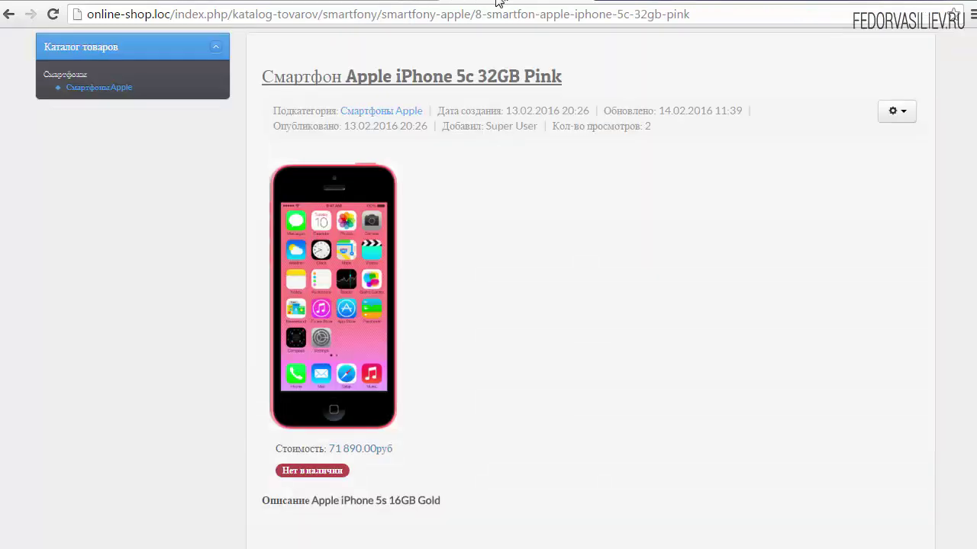
scroll(426, 198, up, 2)
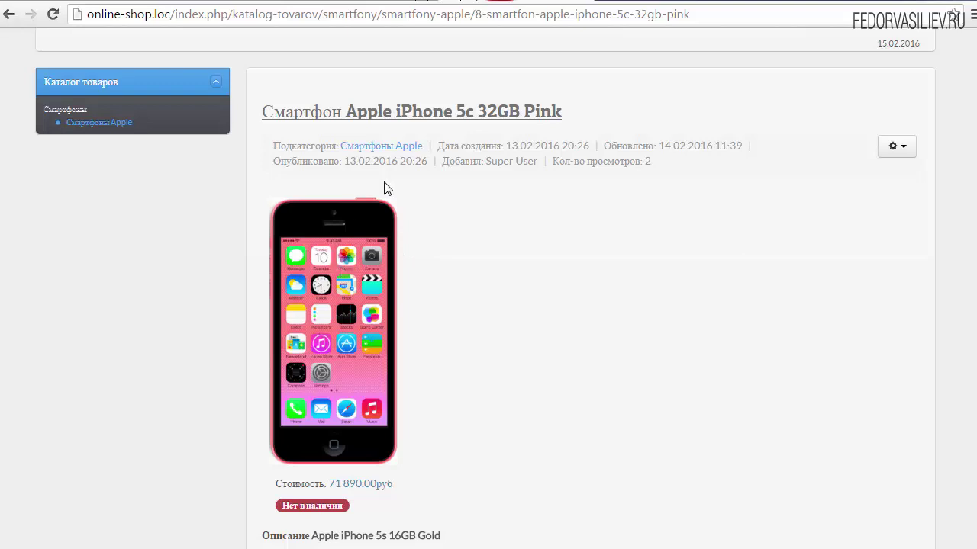
drag(581, 119, 477, 121)
click(503, 225)
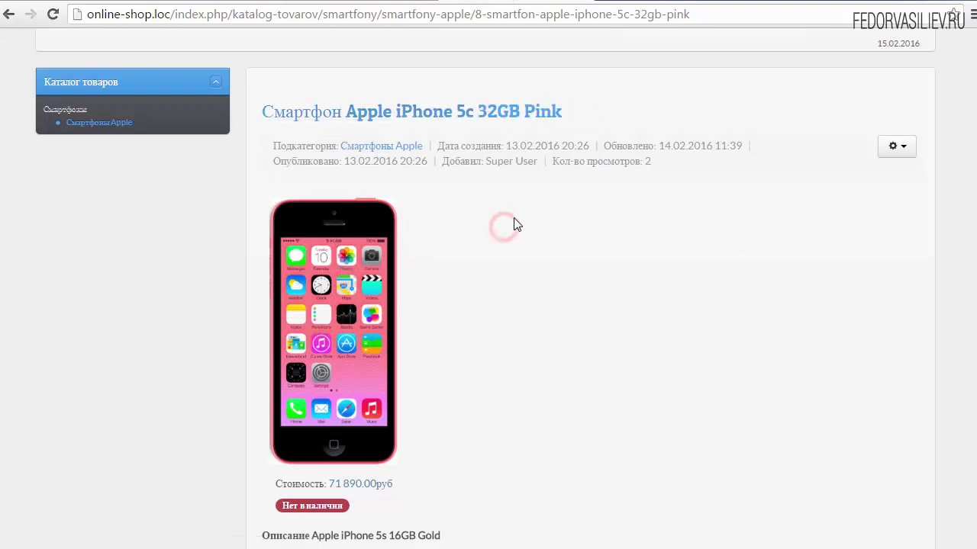
Step: Leave the component configuration and open the Основные параметры of the product Смартфон Apple iPhone 6S 64GB Rose Gold
click(362, 2)
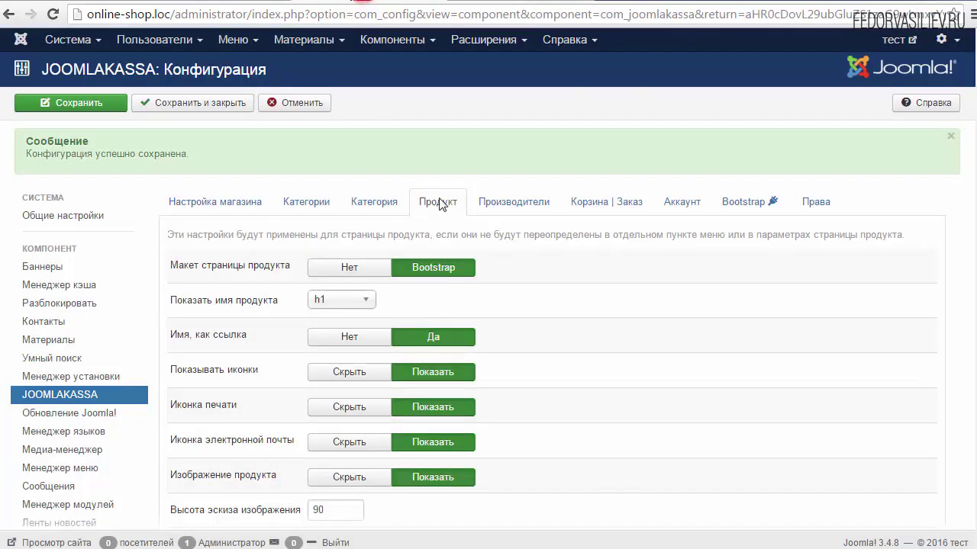
click(312, 98)
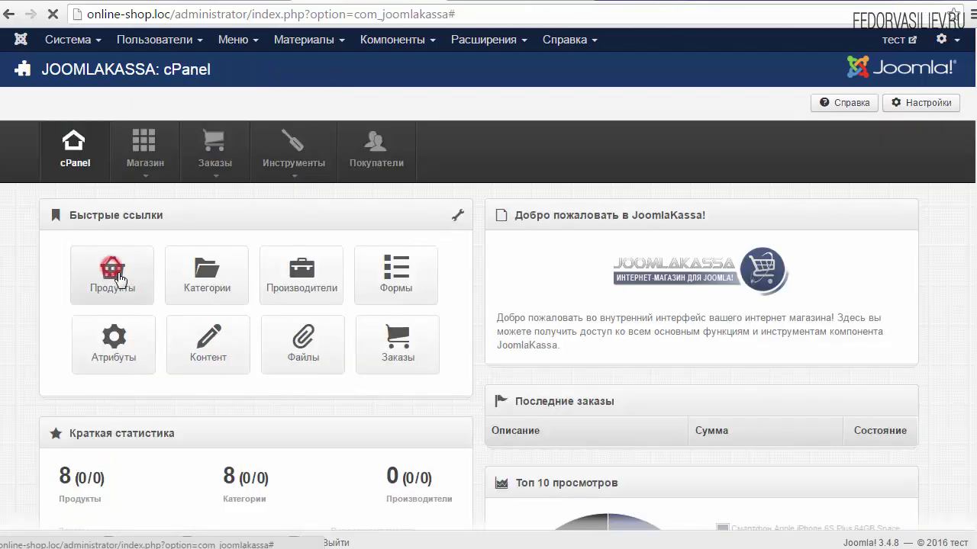
click(115, 273)
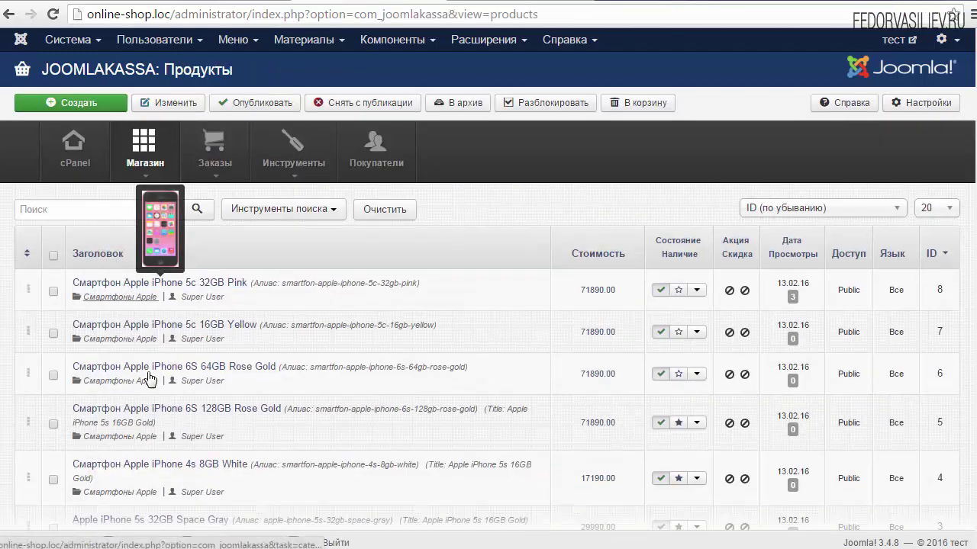
mouse_move(147, 374)
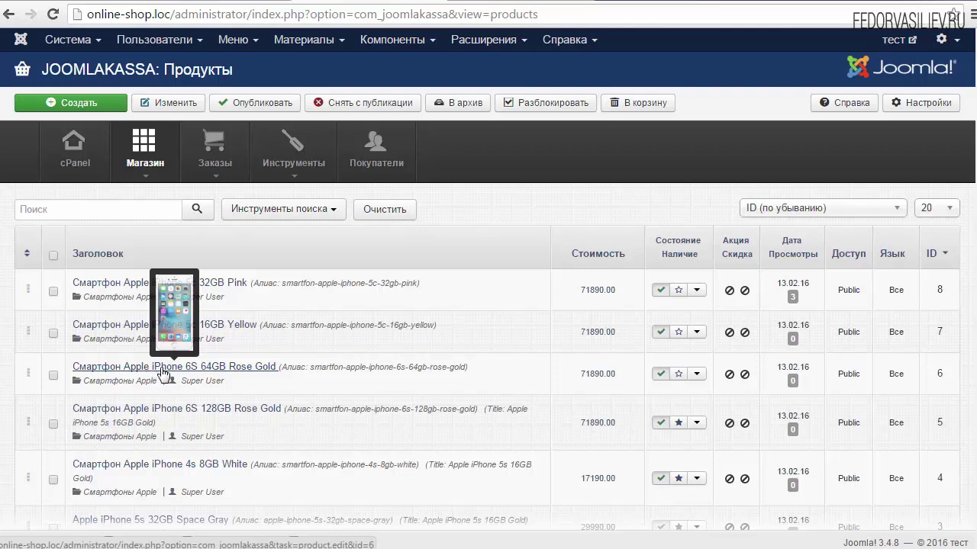
click(152, 371)
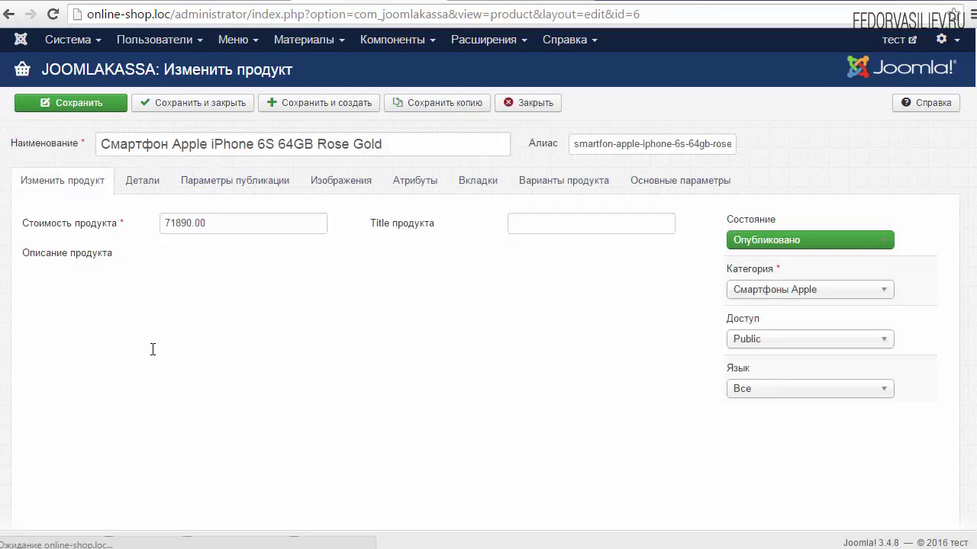
click(664, 183)
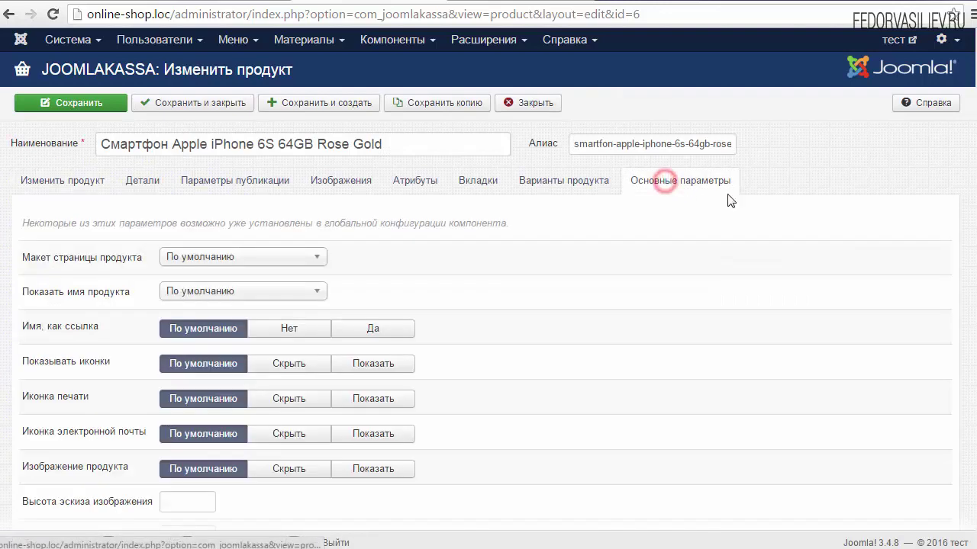
Step: Review the individual display parameters of the iPhone 6S 64GB Rose Gold product, then close it without changes
scroll(974, 294, down, 10)
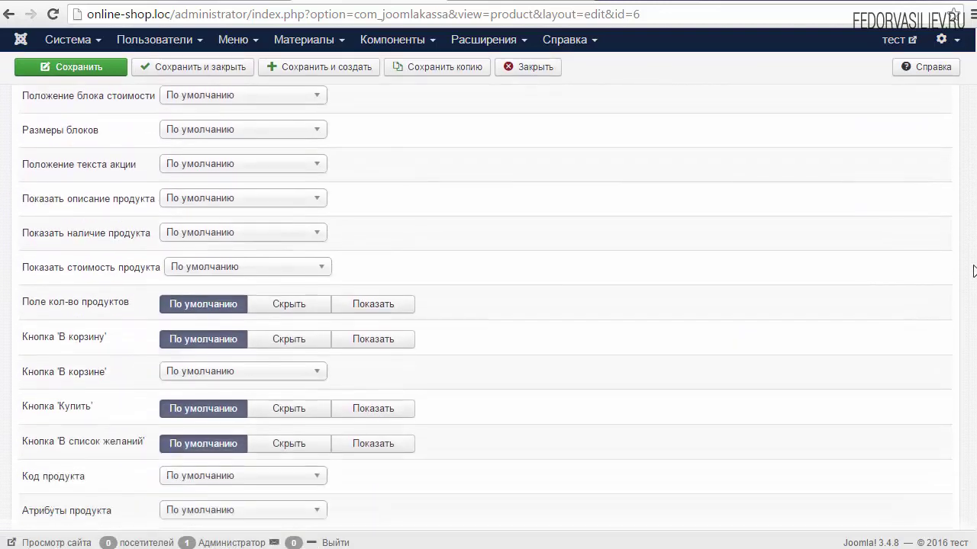
scroll(973, 295, down, 2)
scroll(974, 315, down, 8)
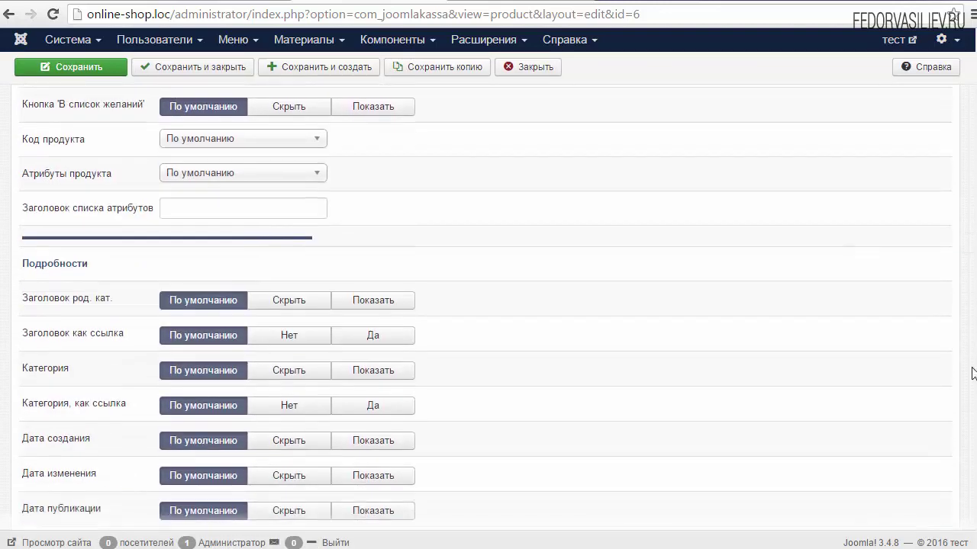
scroll(954, 481, down, 2)
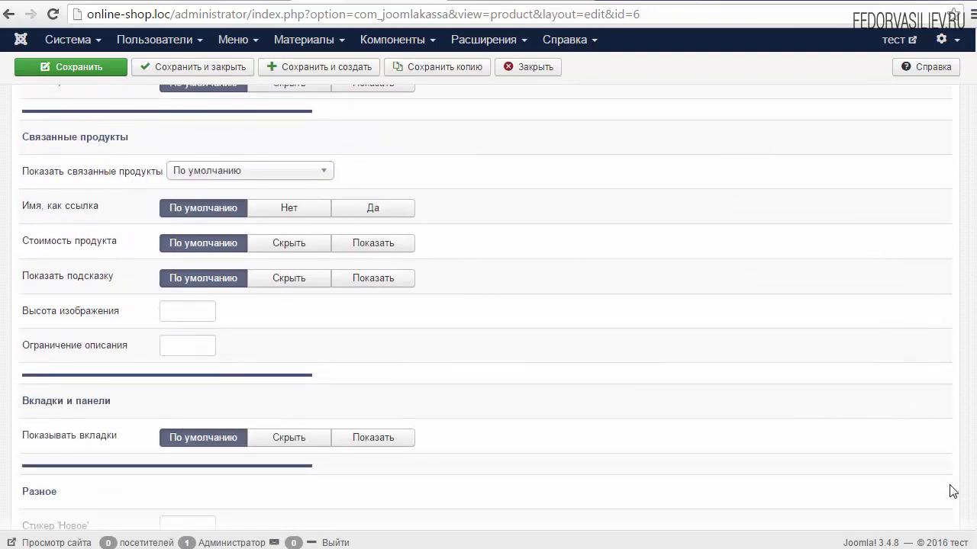
scroll(953, 458, up, 15)
scroll(913, 178, up, 3)
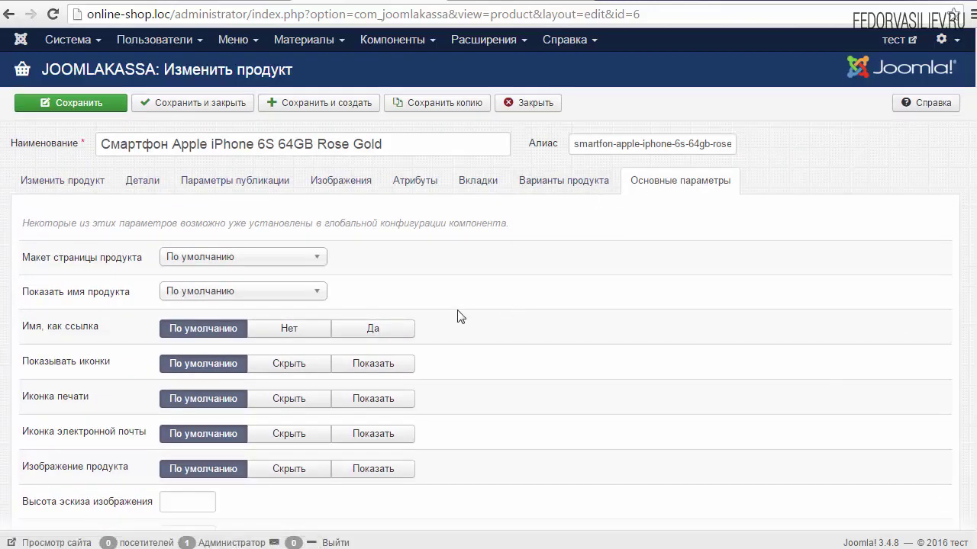
click(521, 102)
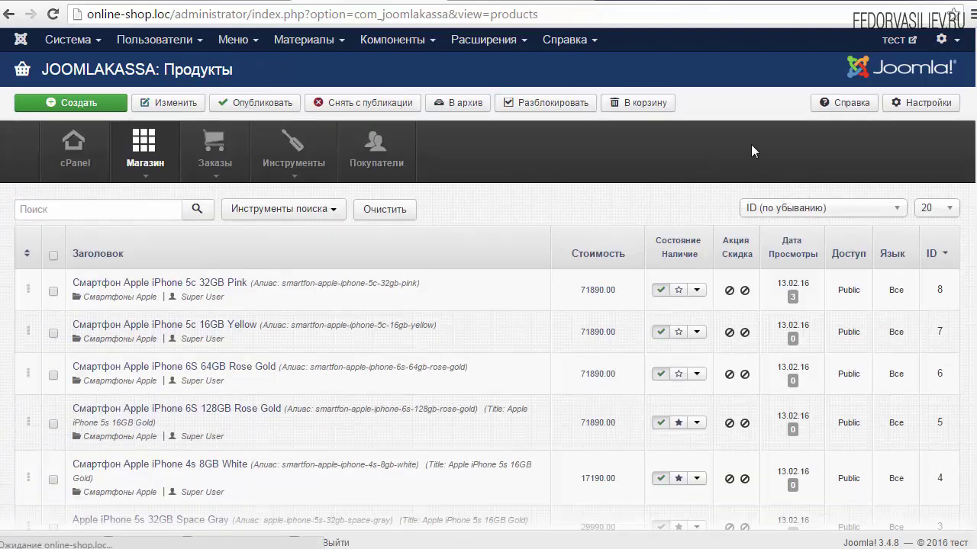
Step: Reopen the JoomlaKassa configuration for the product page and locate the Имя, как ссылка option
click(899, 109)
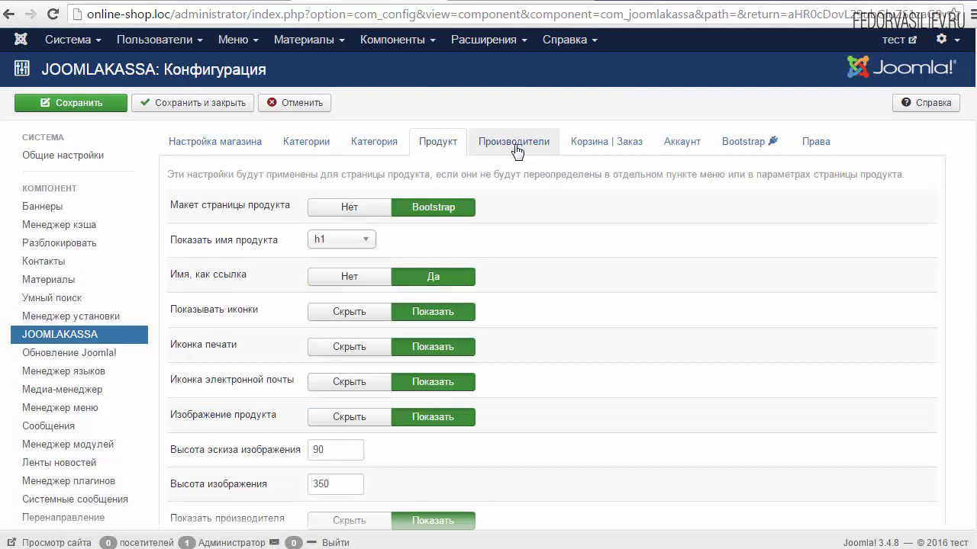
click(452, 145)
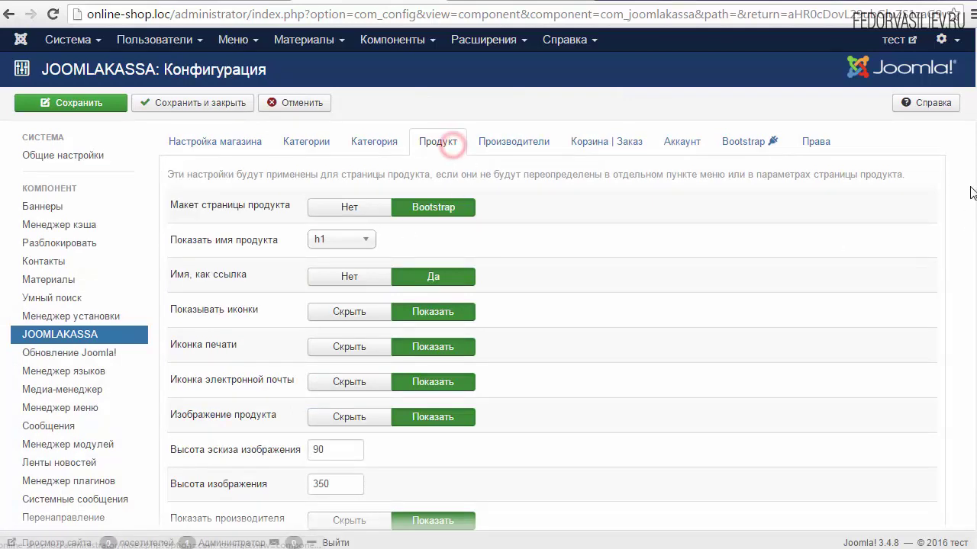
scroll(213, 143, down, 2)
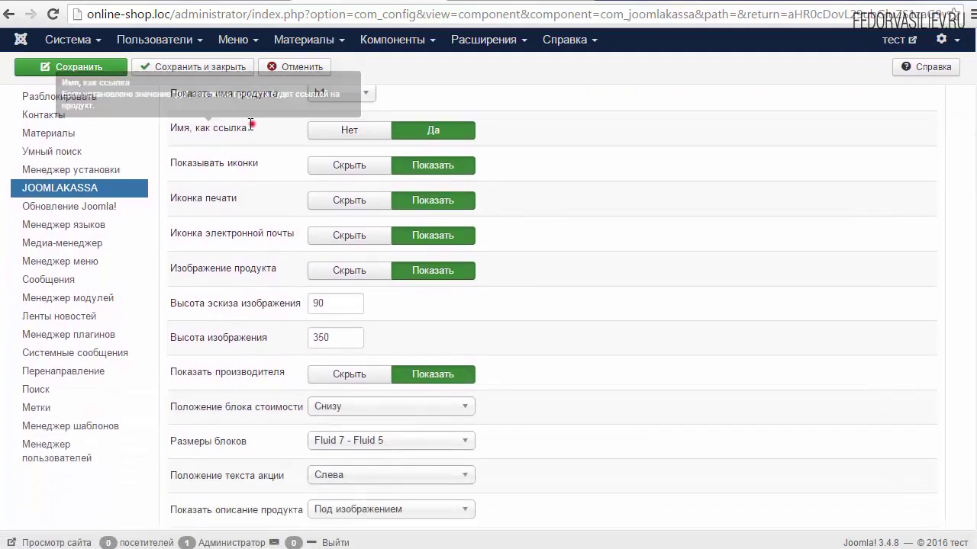
double_click(238, 128)
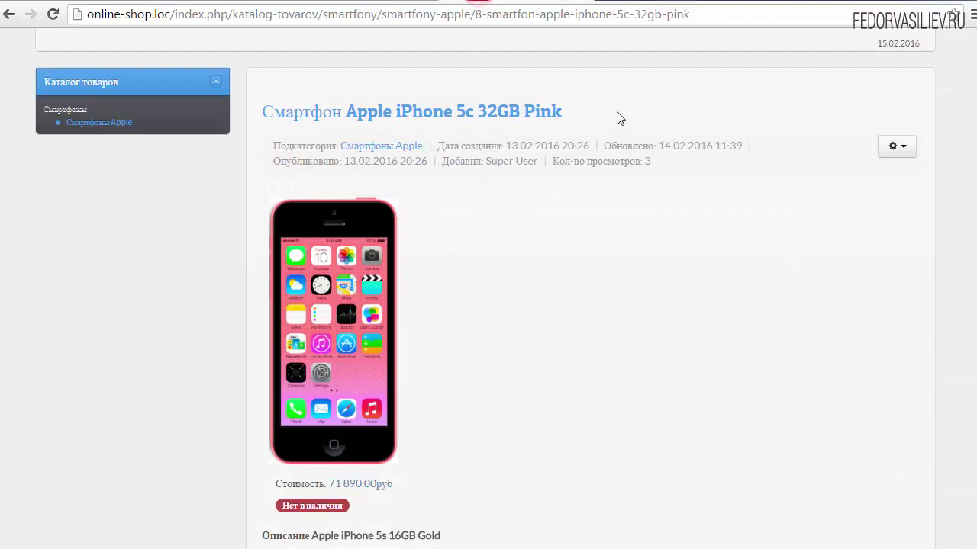
Step: Follow the title link on the Apple iPhone 5c 32GB Pink product page twice to check where it leads
drag(609, 110, 500, 125)
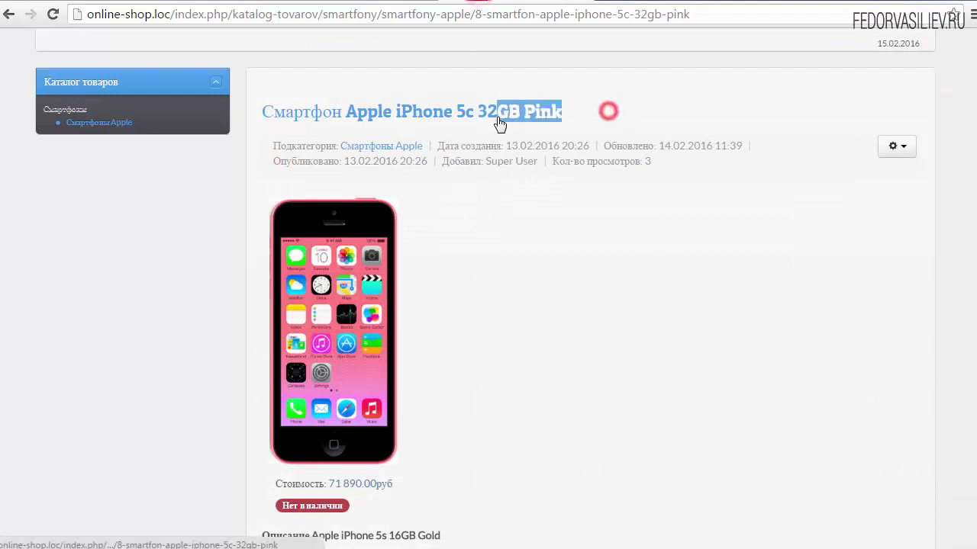
click(436, 130)
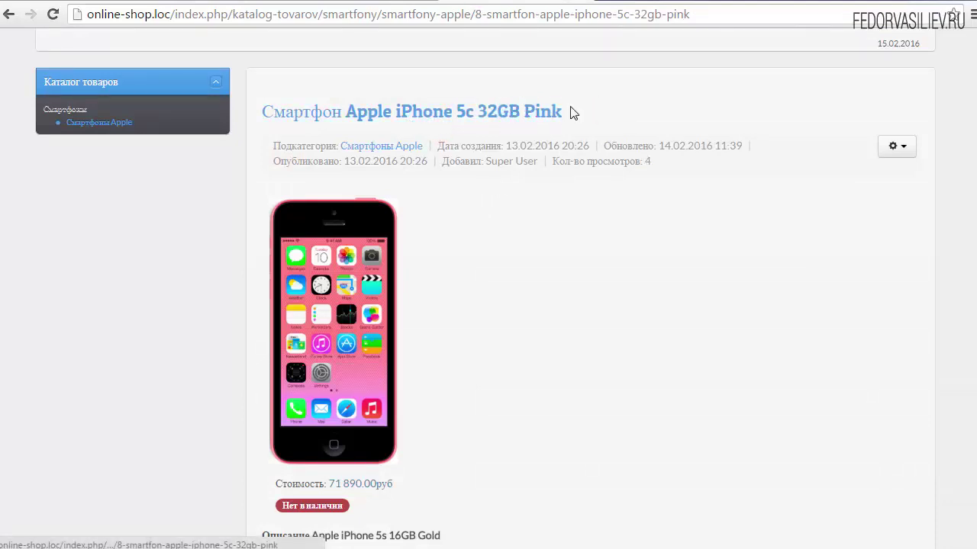
drag(573, 112, 473, 112)
click(603, 106)
click(517, 111)
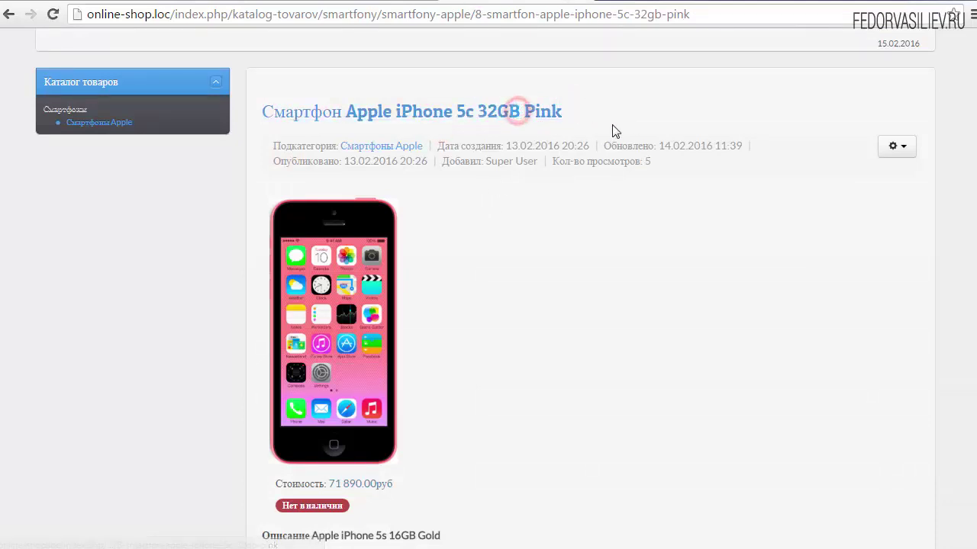
Step: Return to the Смартфоны Apple listing, check whether the iPhone 5c 32GB Pink name is a link, and open its product page
click(375, 3)
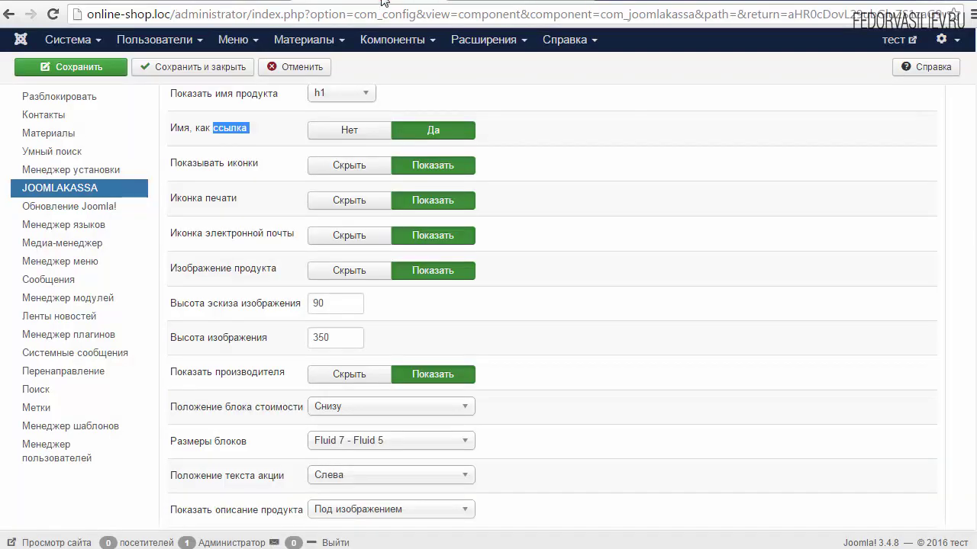
click(198, 3)
click(9, 17)
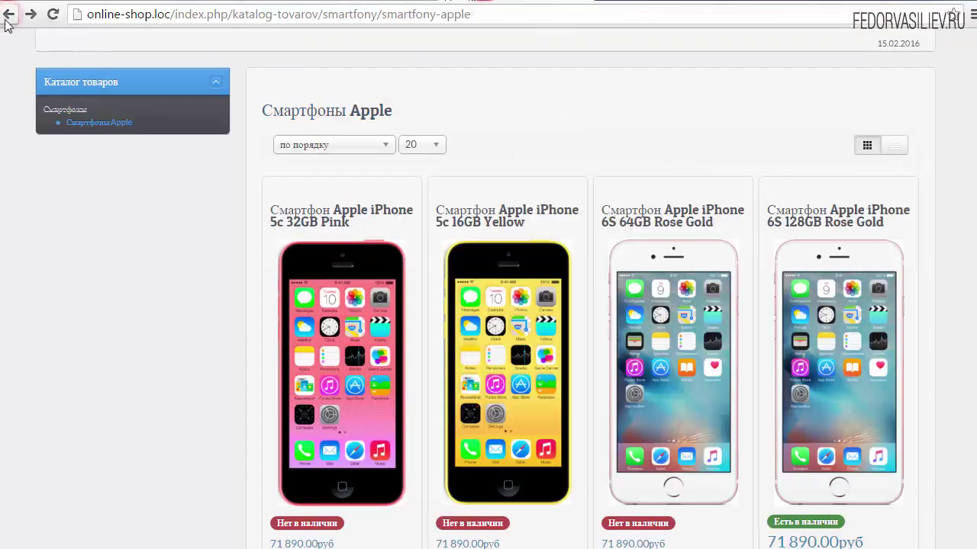
drag(362, 226, 334, 211)
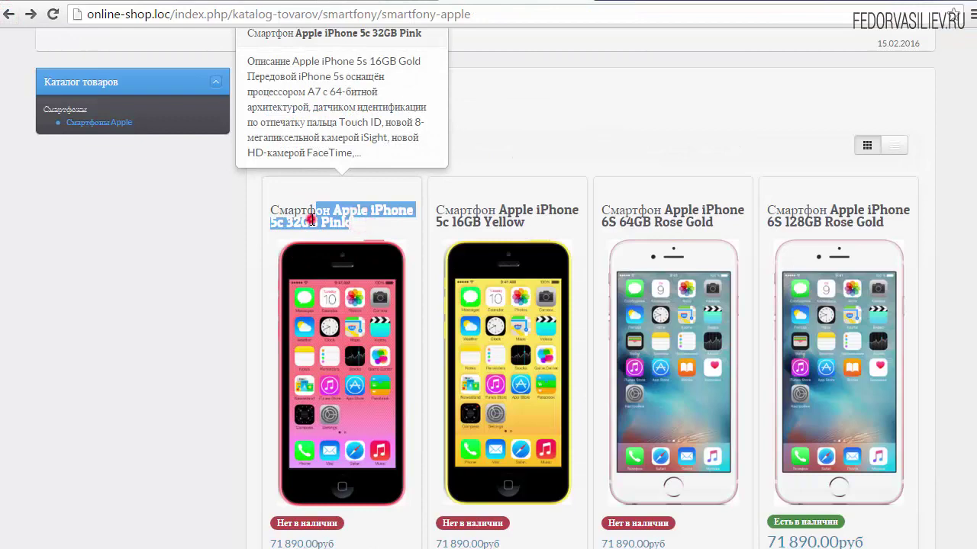
click(309, 216)
drag(268, 216, 365, 225)
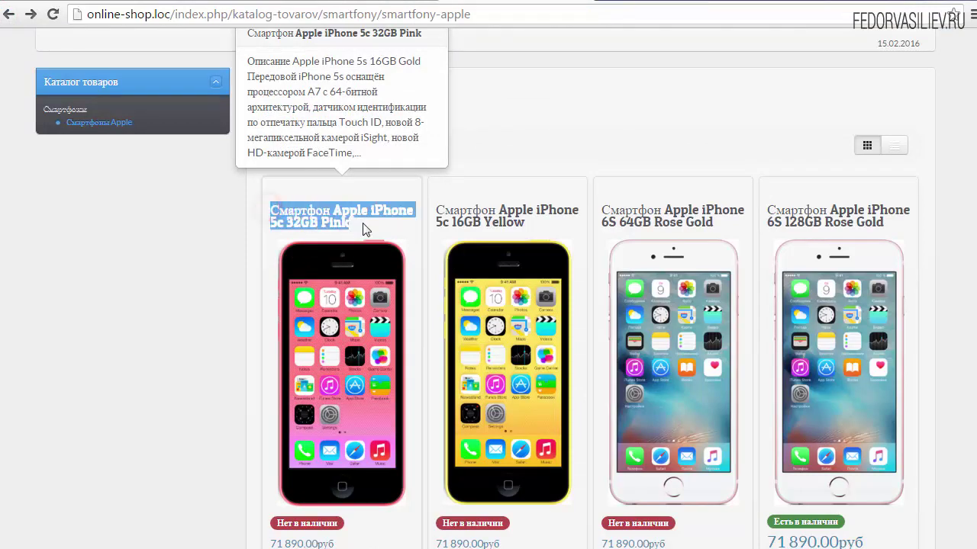
click(333, 285)
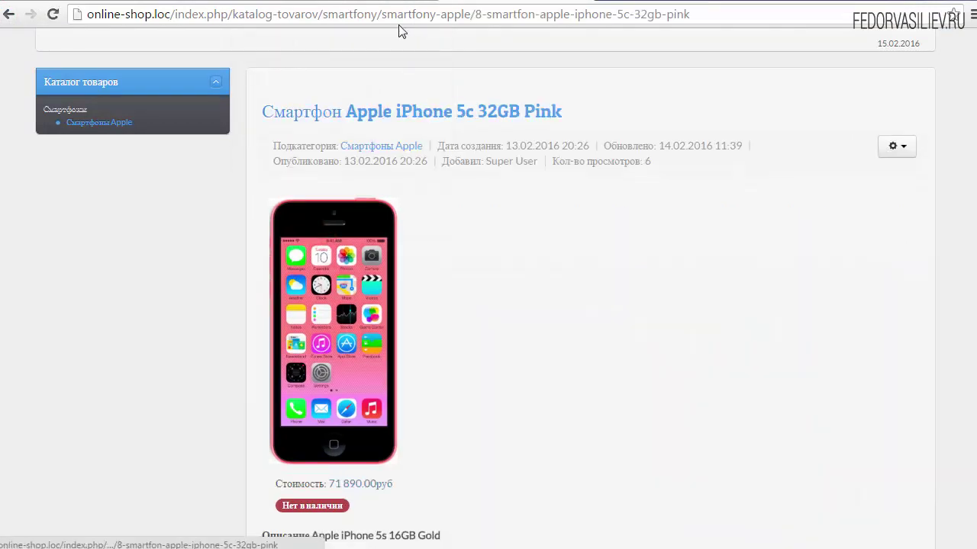
Step: Set Имя, как ссылка to Нет in the product configuration, then check the print and e-mail options on the iPhone 5c 32GB Pink page
click(403, 4)
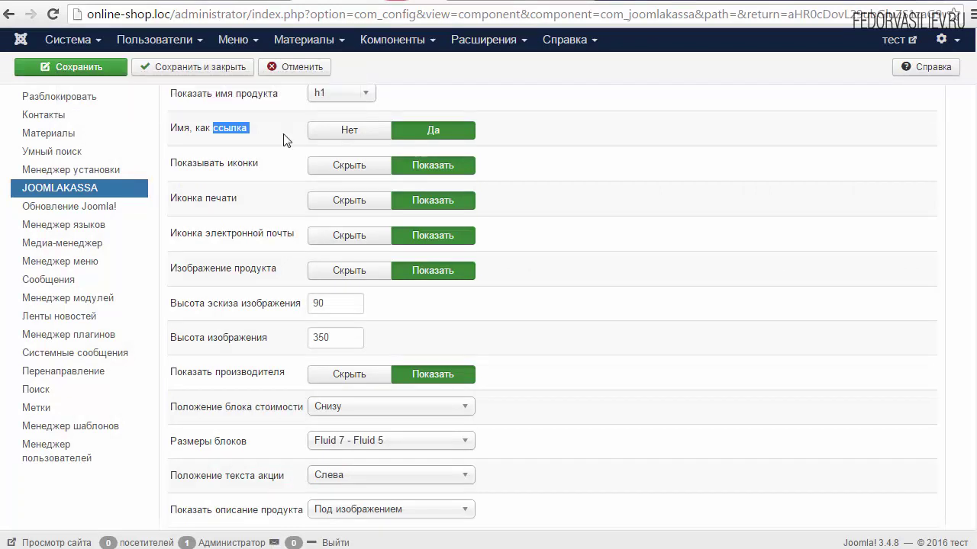
click(321, 136)
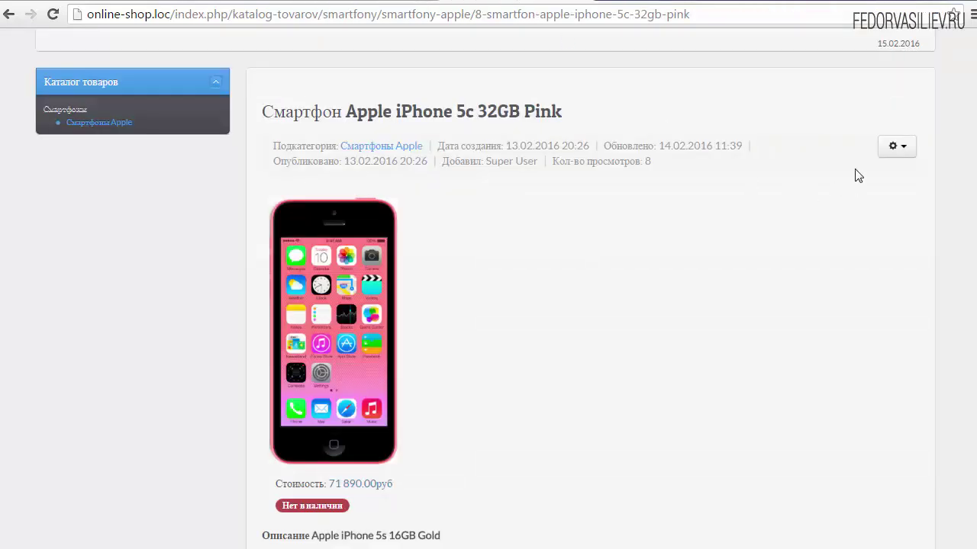
click(896, 145)
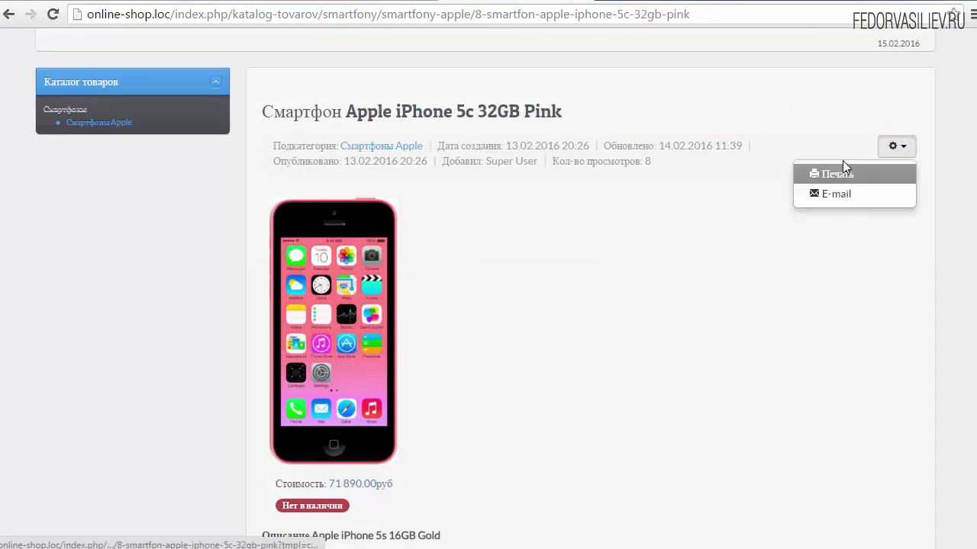
click(837, 124)
Step: Set Показывать иконки, Иконка печати and Иконка электронной почты to Скрыть, save, and check the refreshed iPhone 5c 32GB Pink page
click(389, 1)
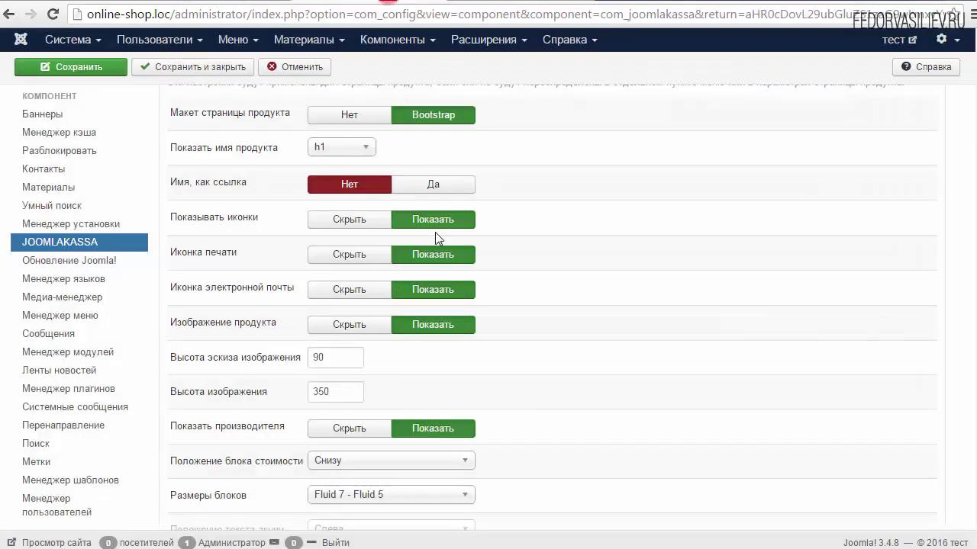
click(331, 222)
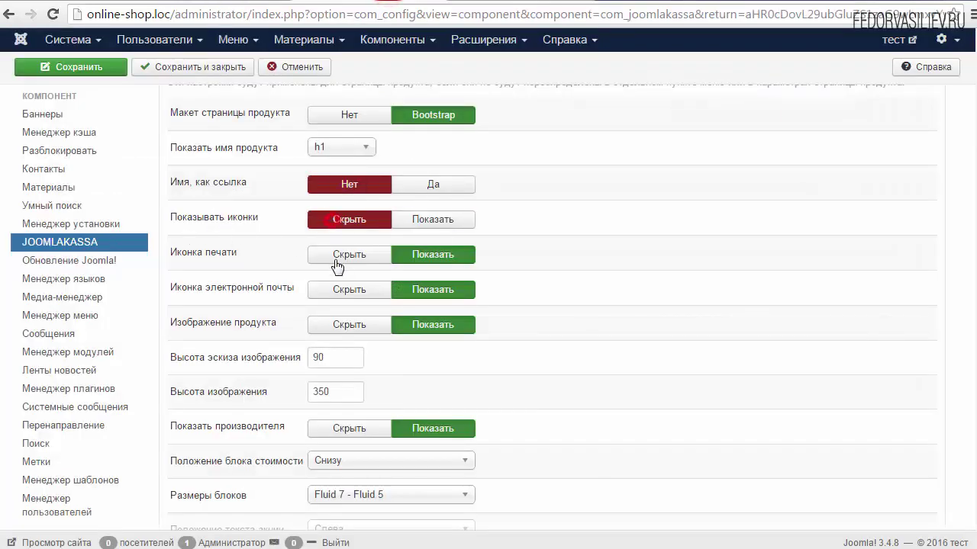
click(336, 258)
click(346, 292)
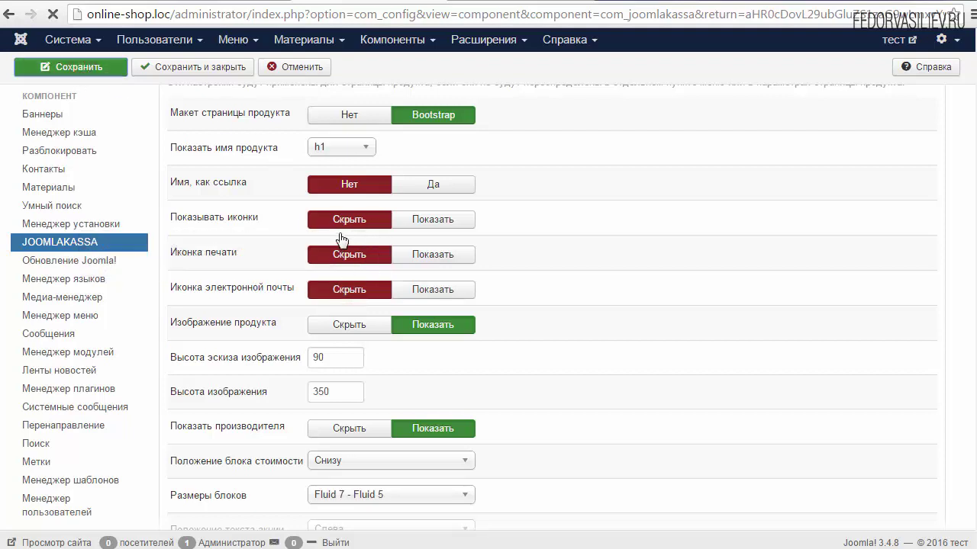
click(50, 2)
click(53, 14)
double_click(889, 126)
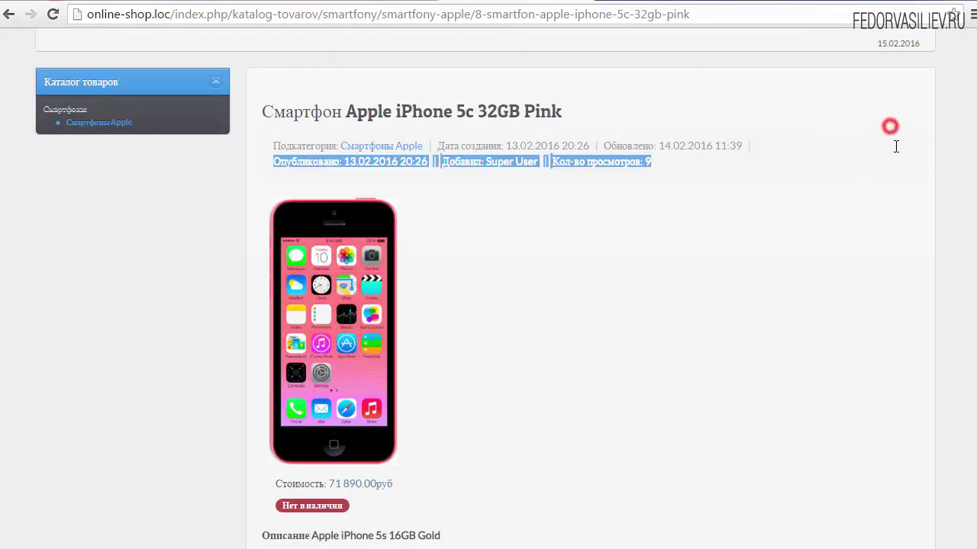
click(889, 126)
Step: Review the product image, thumbnail height, image height and manufacturer options, comparing them with the iPhone 5c 32GB Pink page
click(404, 2)
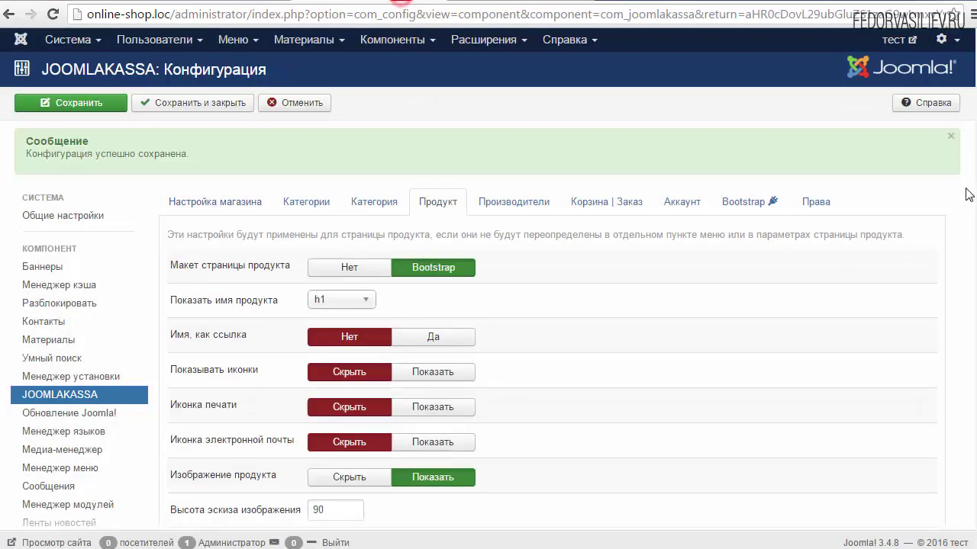
scroll(493, 156, down, 4)
click(473, 3)
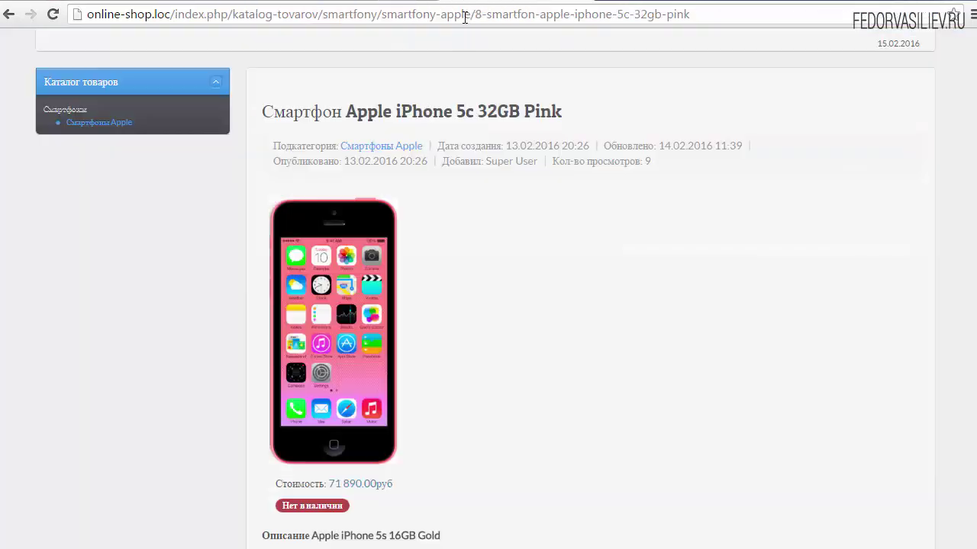
click(352, 3)
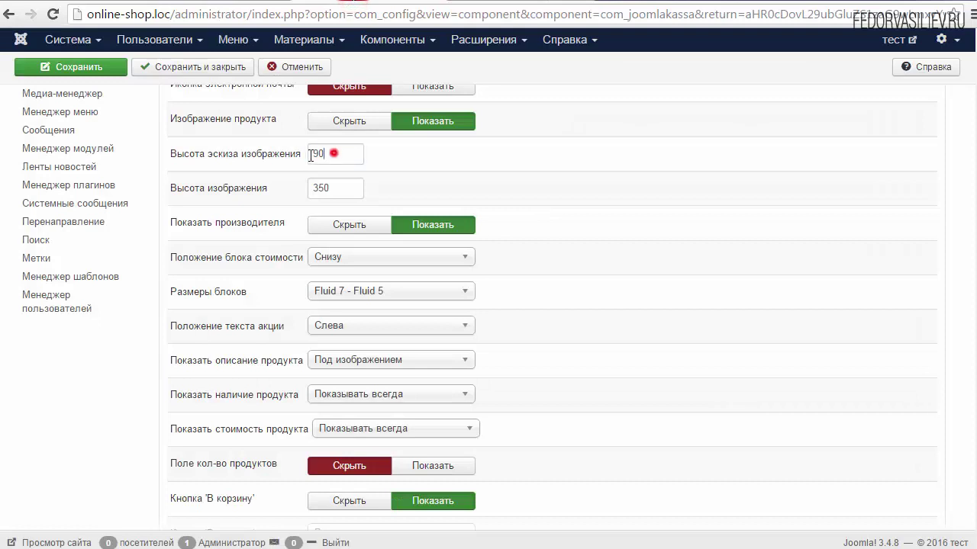
double_click(328, 154)
double_click(338, 188)
click(431, 186)
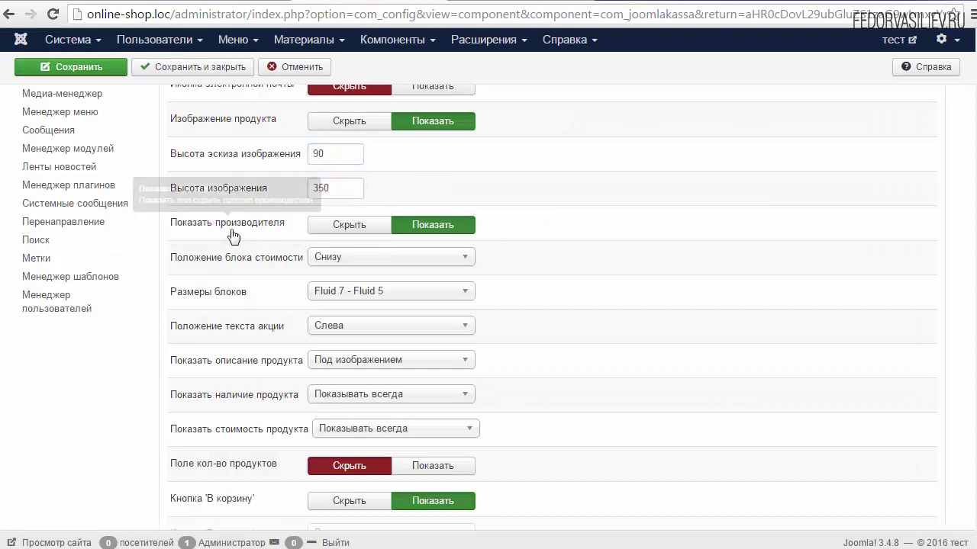
click(531, 3)
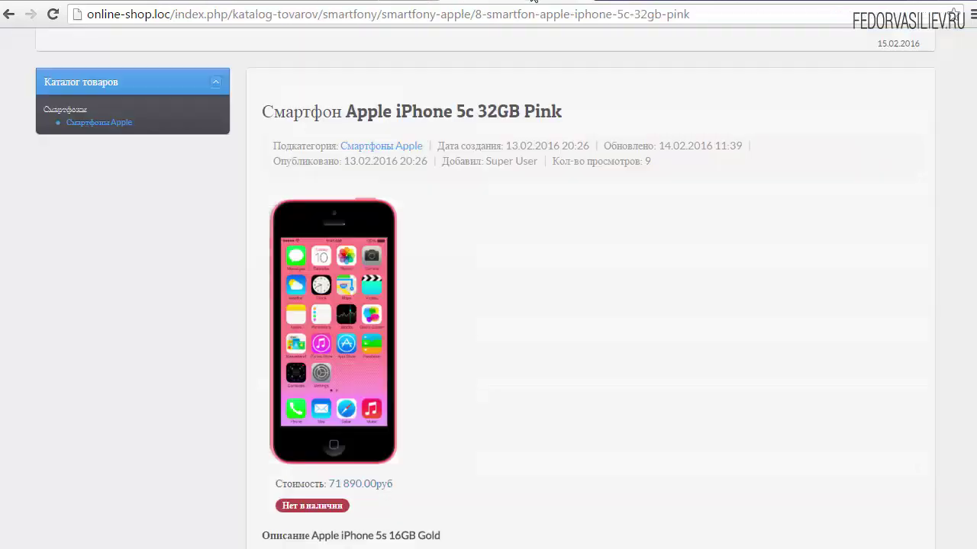
scroll(539, 273, down, 6)
scroll(542, 262, up, 6)
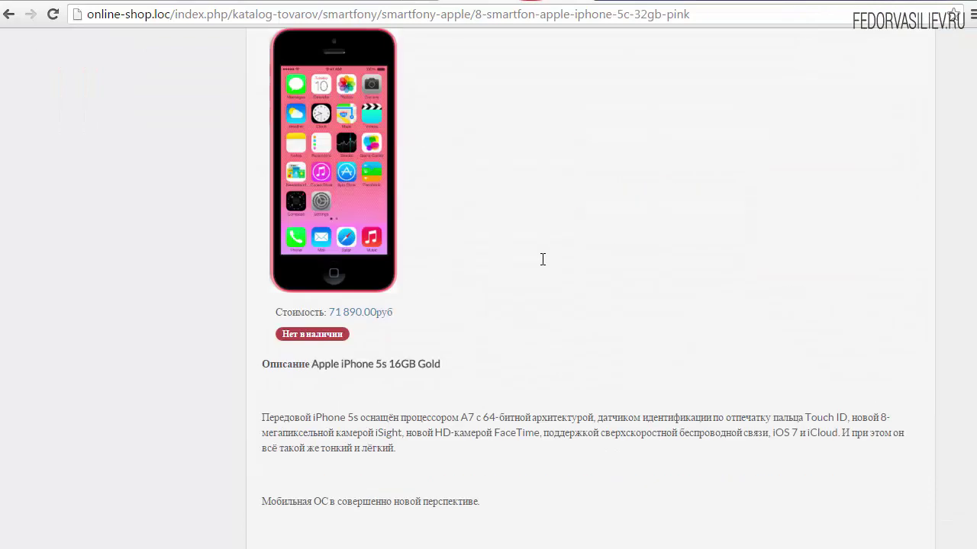
Step: Locate the Положение блока стоимости option and examine the cost block on the iPhone 5c 32GB Pink page
click(393, 4)
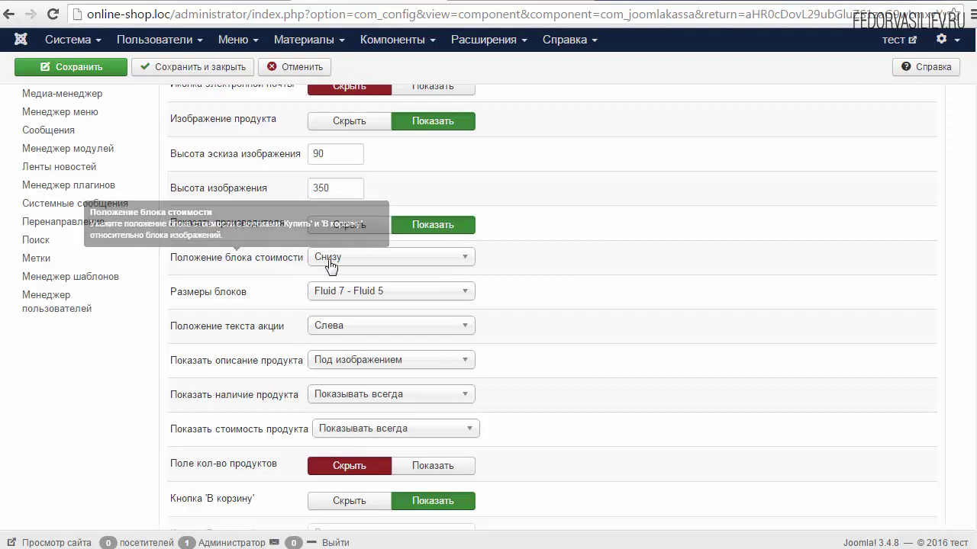
click(480, 5)
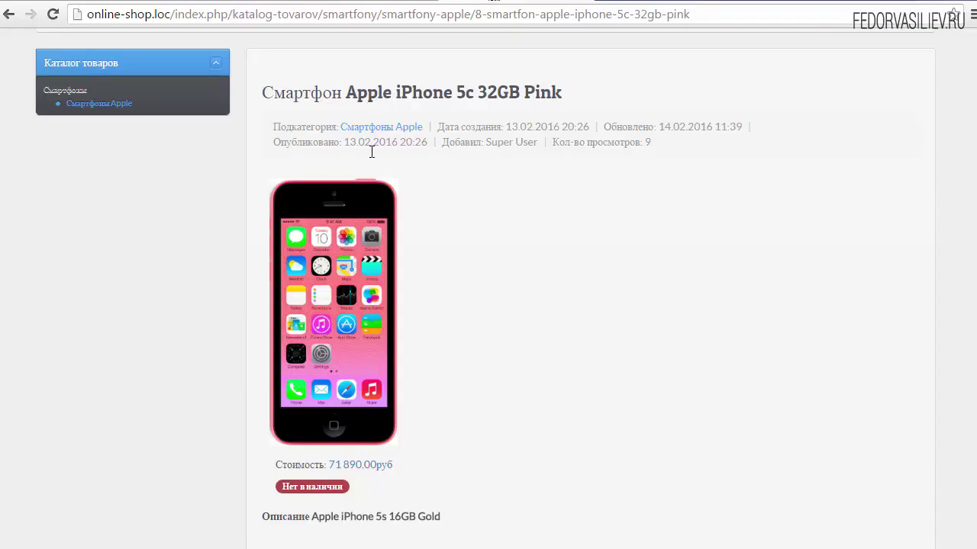
scroll(321, 252, down, 3)
triple_click(272, 257)
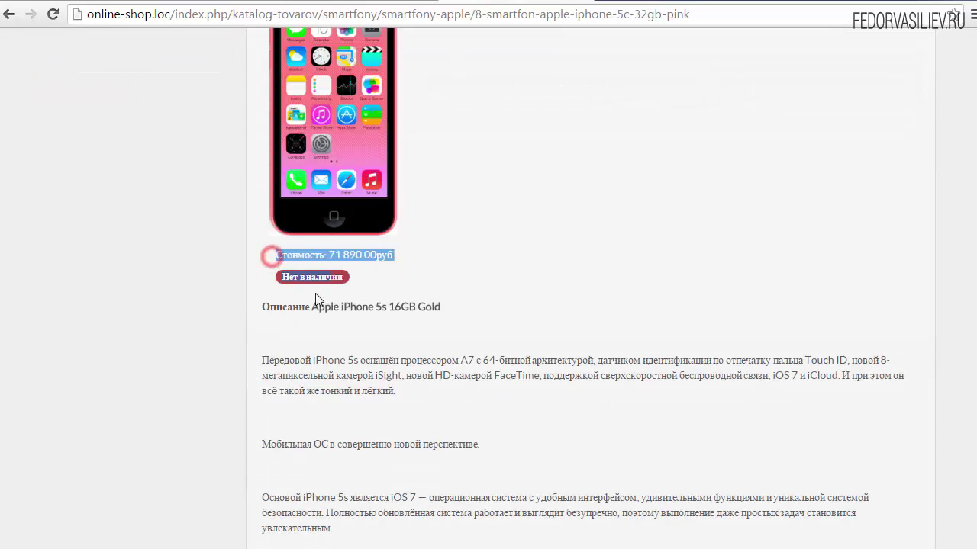
click(409, 274)
scroll(74, 150, up, 5)
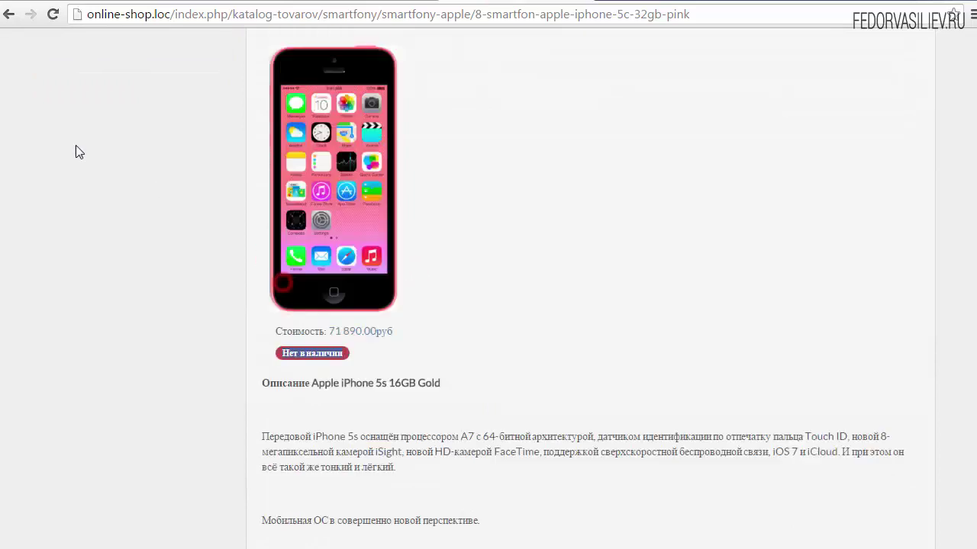
Step: Go back to the Смартфоны Apple listing and open the Apple iPhone 6S Plus 64GB Space product page to view its cost block
click(9, 14)
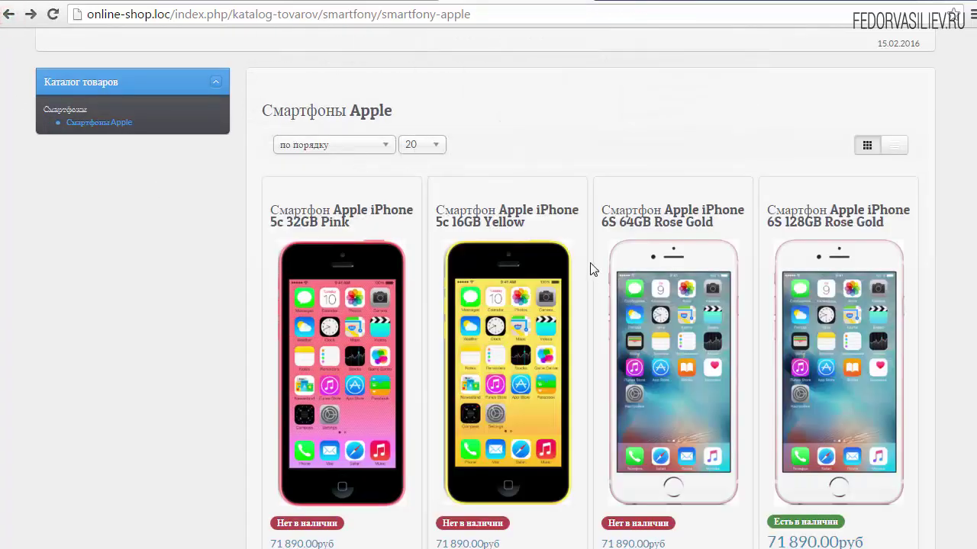
scroll(588, 267, down, 7)
click(807, 277)
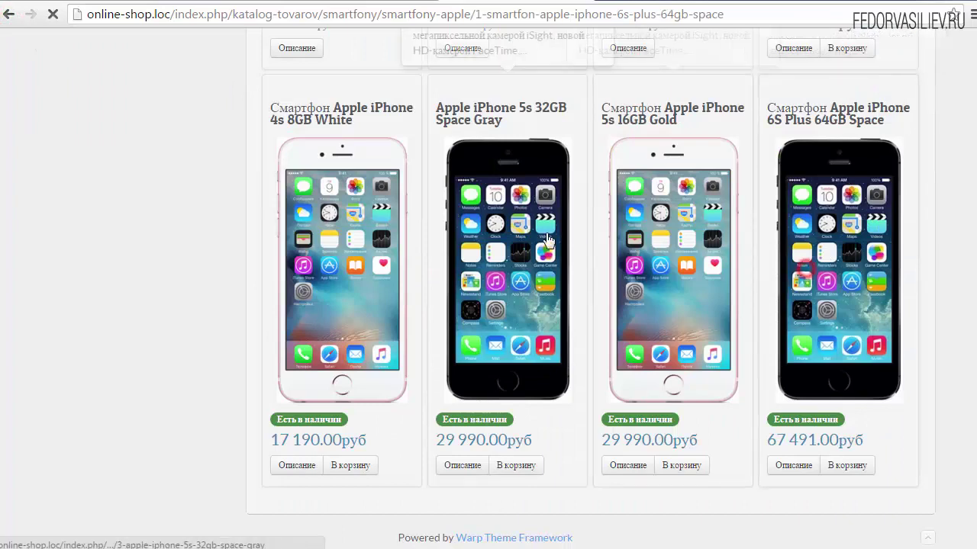
scroll(521, 249, down, 3)
scroll(521, 246, up, 2)
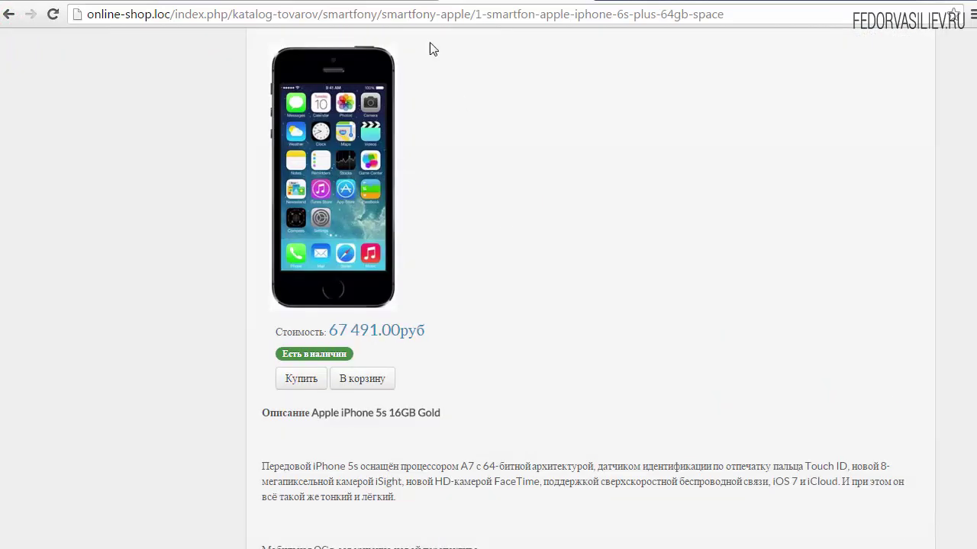
Step: Set Положение блока стоимости to Справа in the JoomlaKassa product configuration
click(392, 1)
click(350, 257)
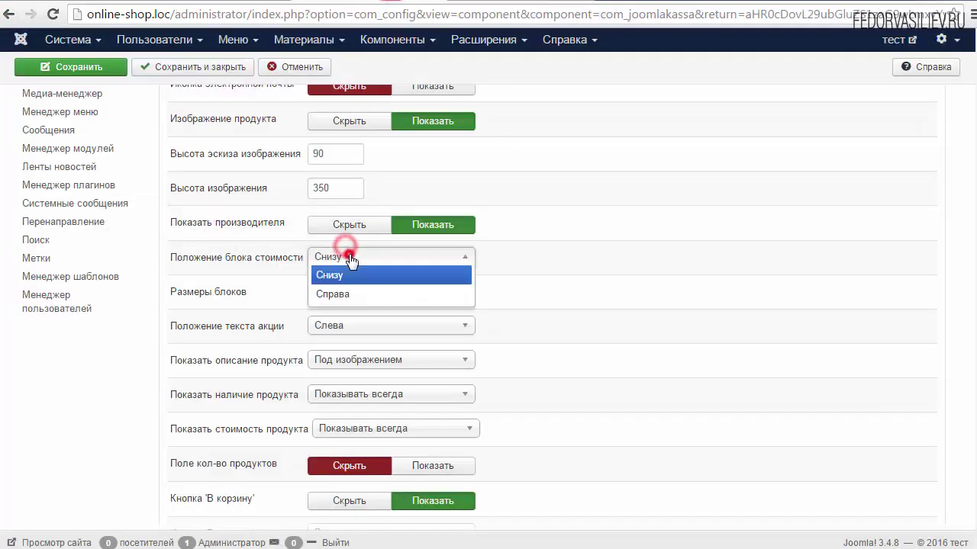
click(343, 295)
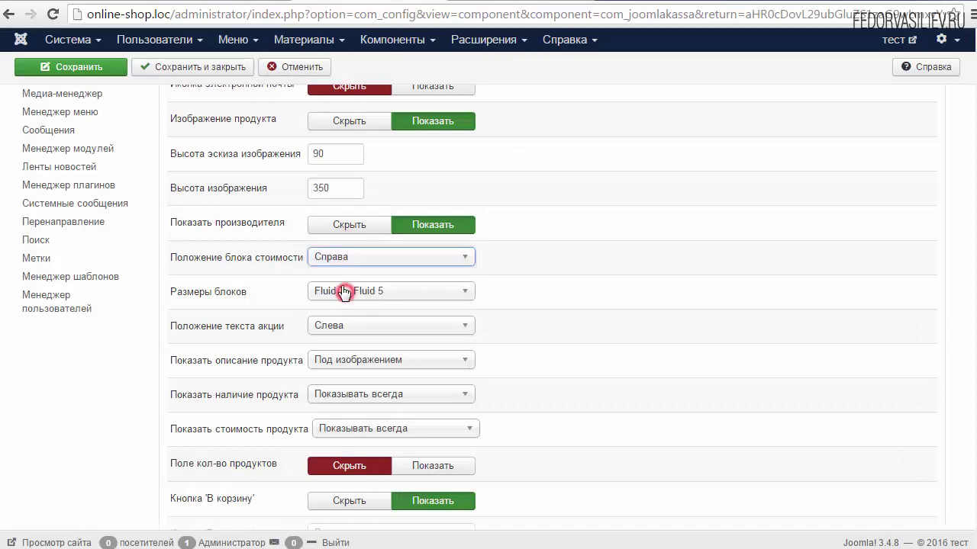
Step: Look at the cost block's placement on the demomagazin.loc product page, then return to the JoomlaKassa configuration
click(252, 2)
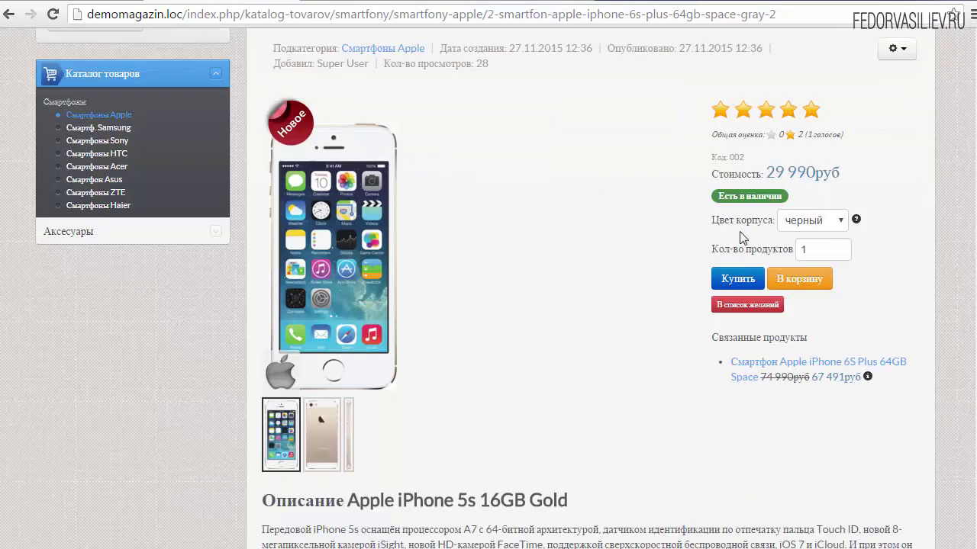
click(523, 4)
key(ctrl+shift+Tab)
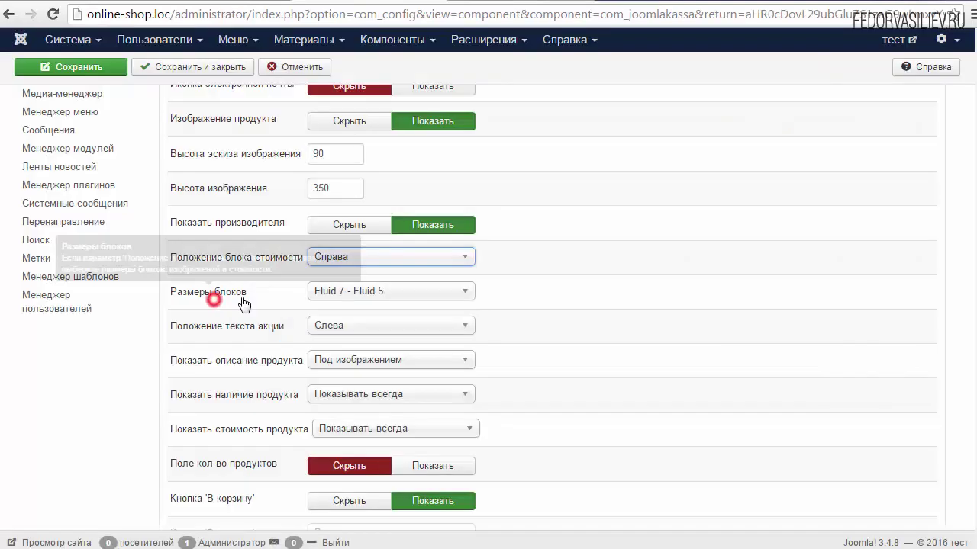
Step: Review the Размеры блоков choices, keep Fluid 7 - Fluid 5, and save the configuration
drag(191, 293, 336, 271)
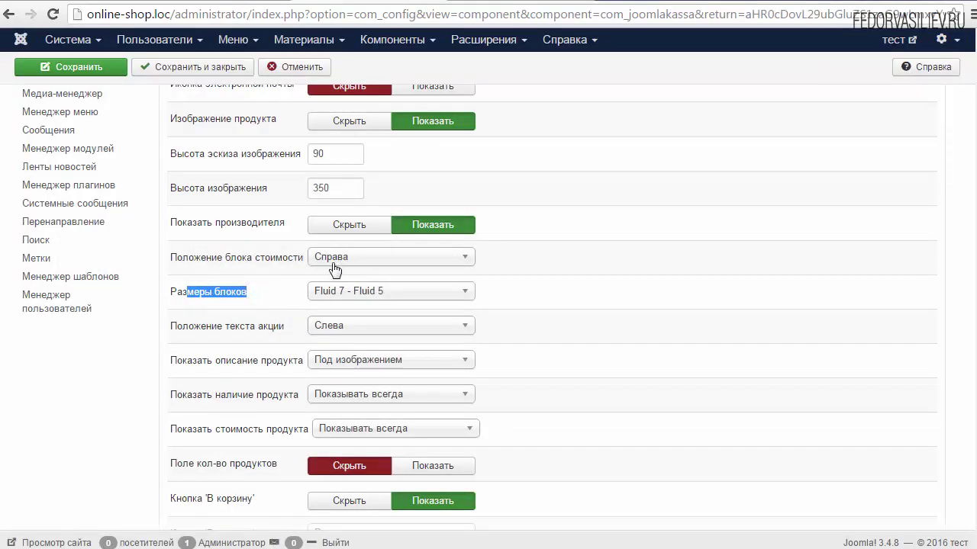
click(350, 297)
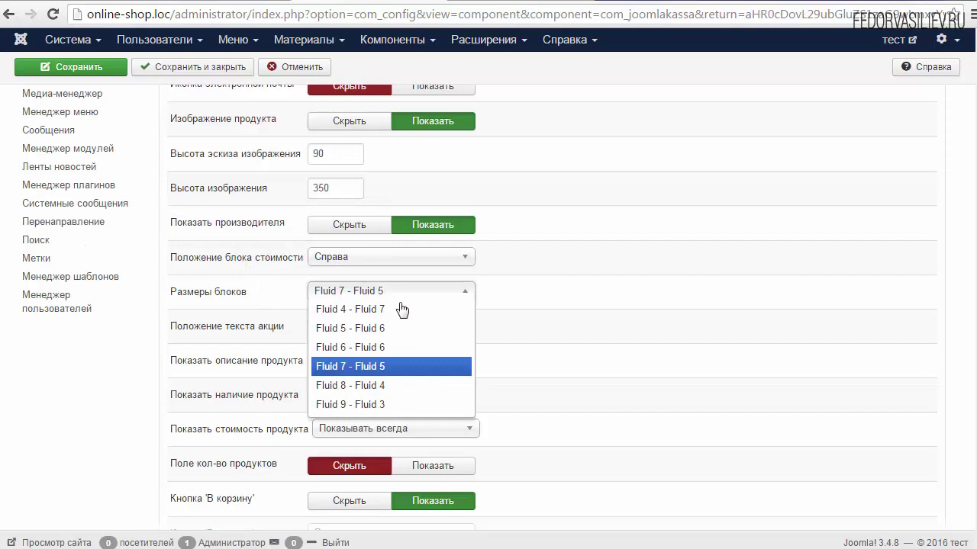
click(398, 372)
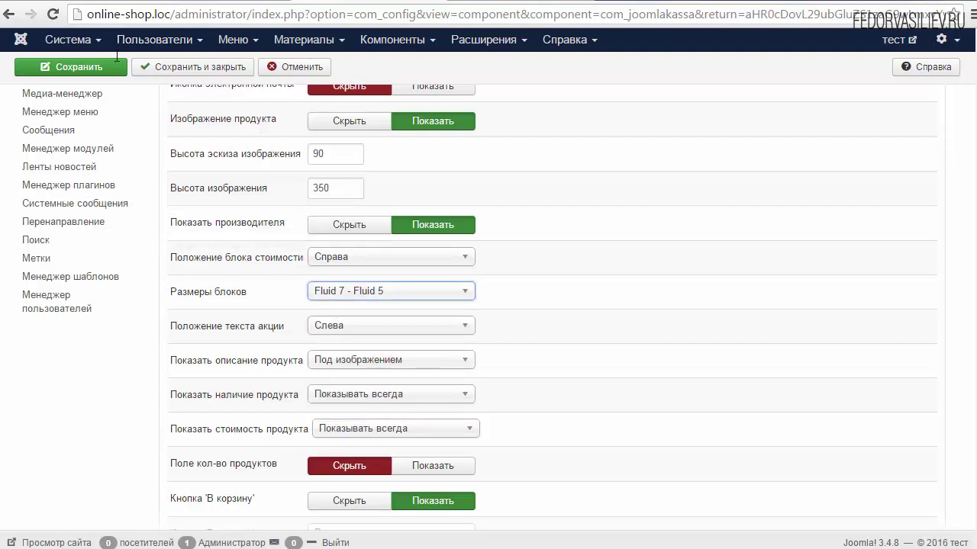
click(103, 72)
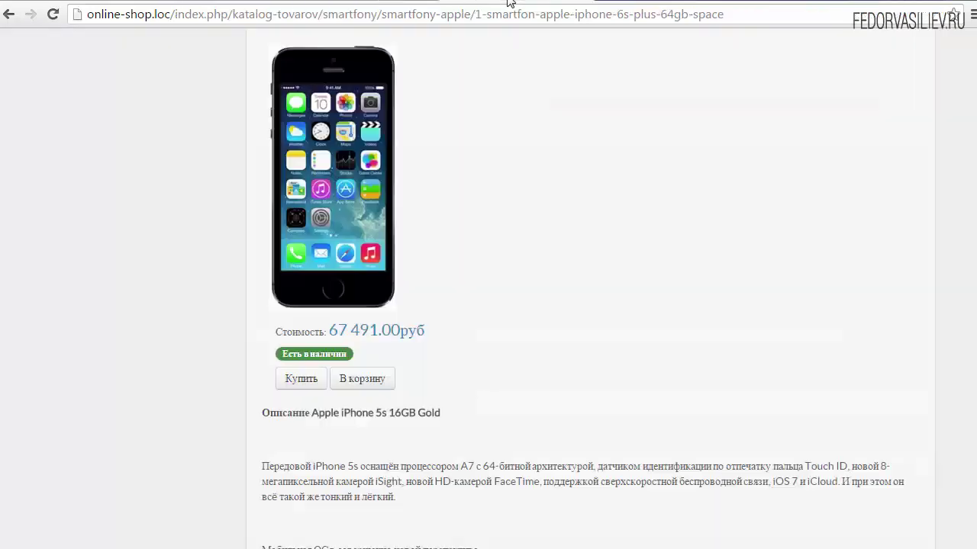
Step: Examine the cost block's position beside the image on the refreshed iPhone 6S Plus 64GB Space page
scroll(86, 159, up, 2)
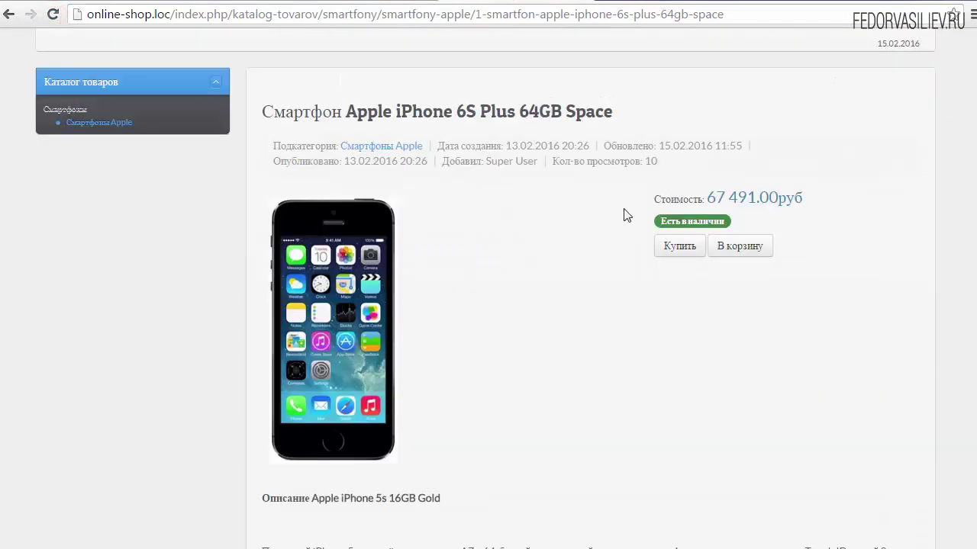
scroll(619, 191, down, 1)
drag(625, 119, 779, 201)
click(776, 195)
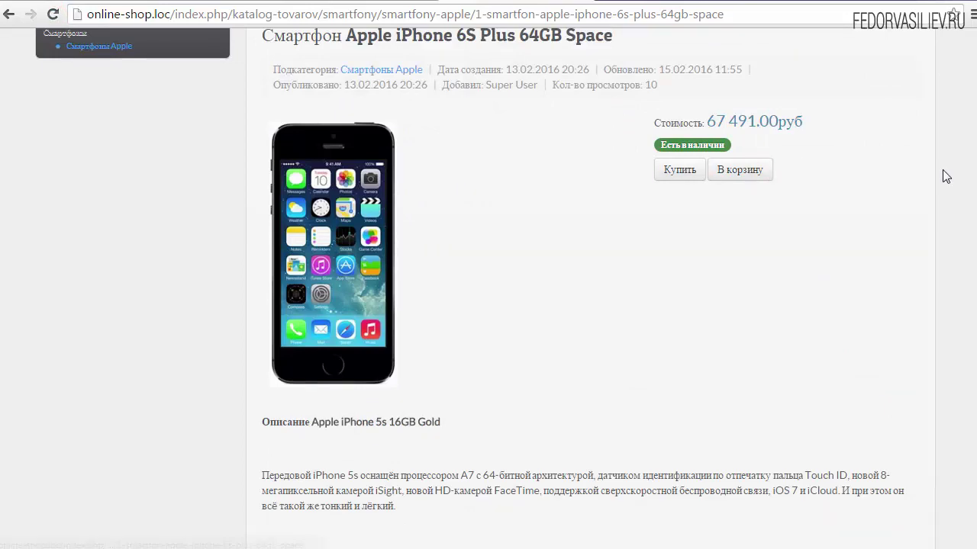
scroll(970, 191, up, 1)
scroll(489, 305, down, 1)
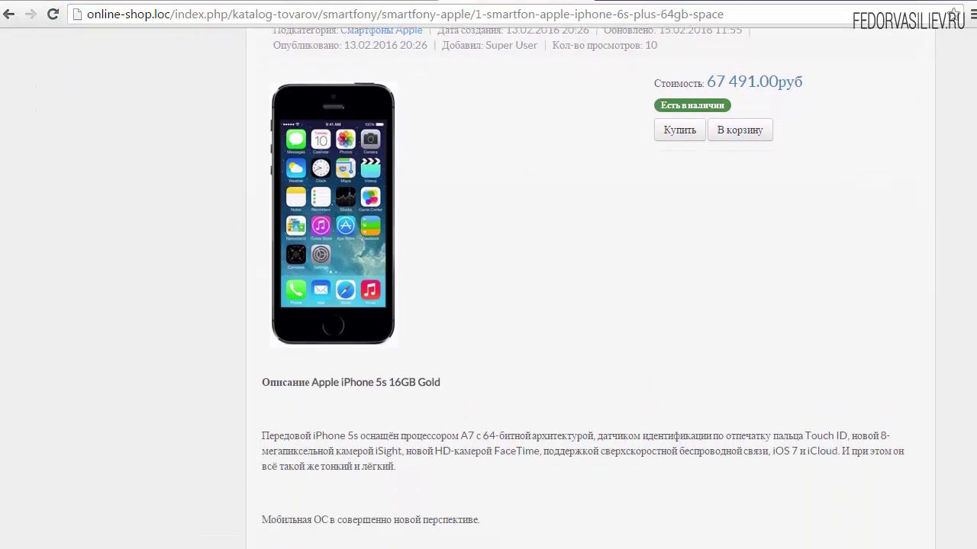
scroll(488, 305, up, 1)
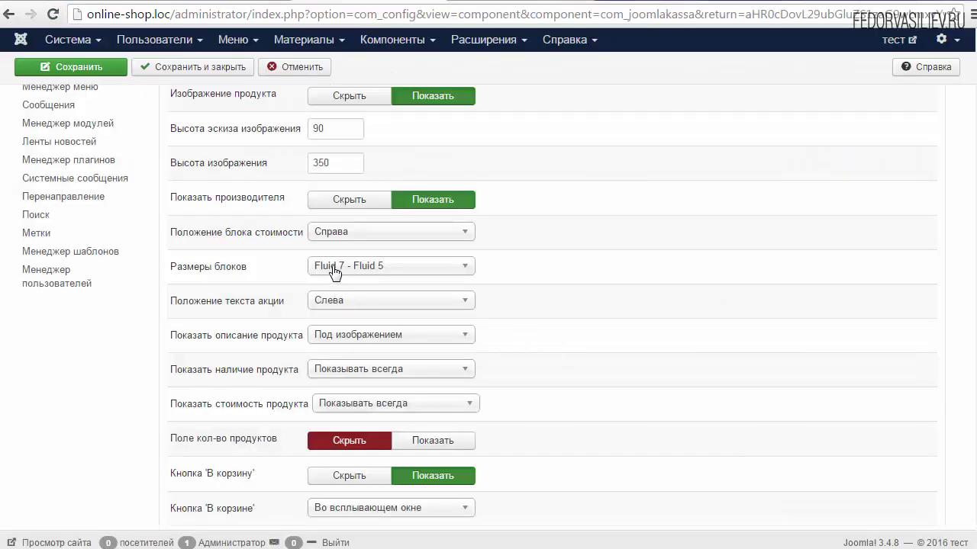
Step: Set Размеры блоков to Fluid 8 - Fluid 4 and look at the cost block on the iPhone 6S Plus 64GB Space page
click(334, 273)
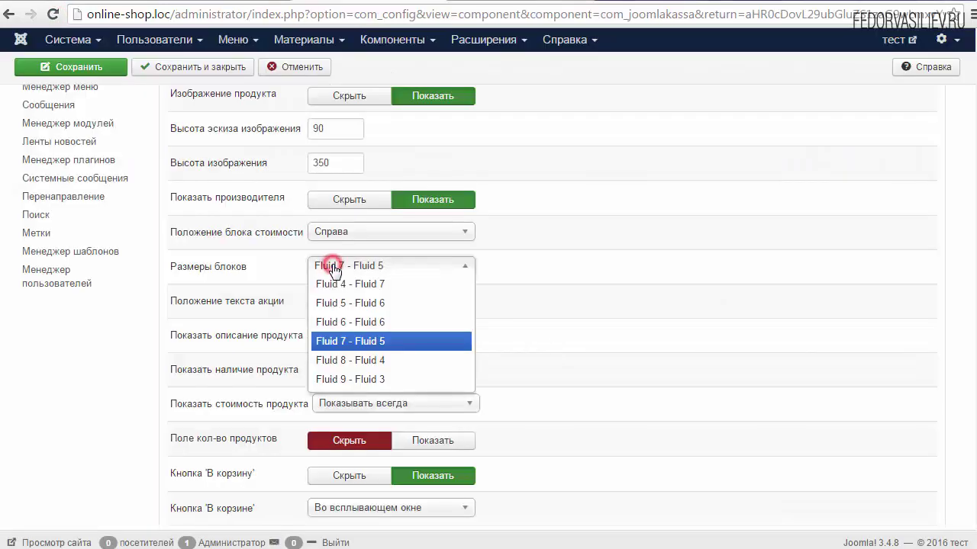
click(363, 358)
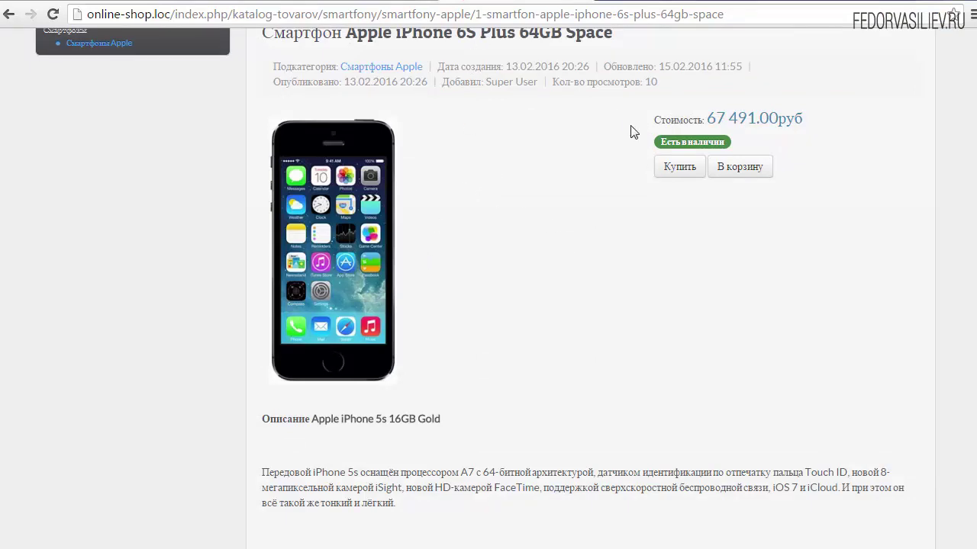
triple_click(634, 107)
click(766, 203)
scroll(535, 219, up, 1)
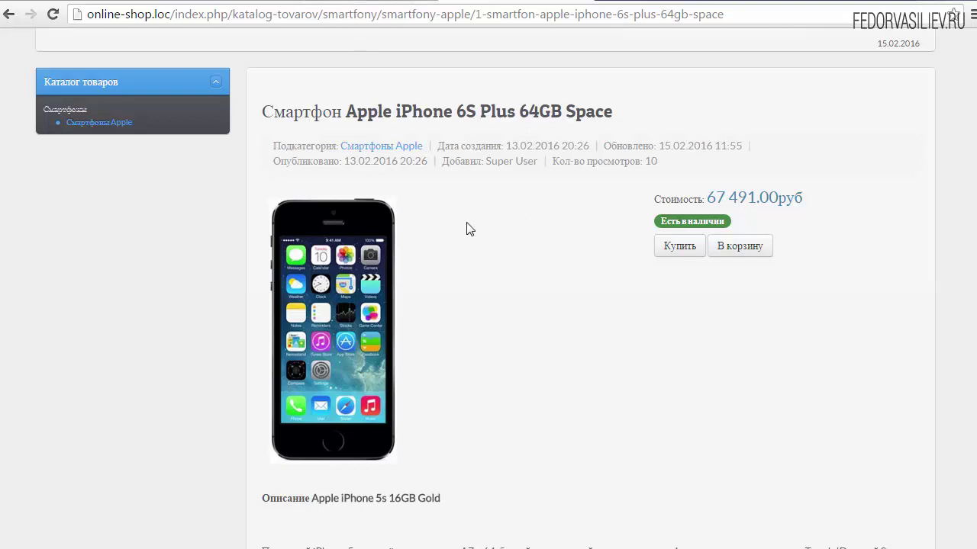
Step: Open the iPhone 6S Plus 64GB Space page on demomagazin.loc and examine the Акция text in its cost block
key(ctrl+Tab)
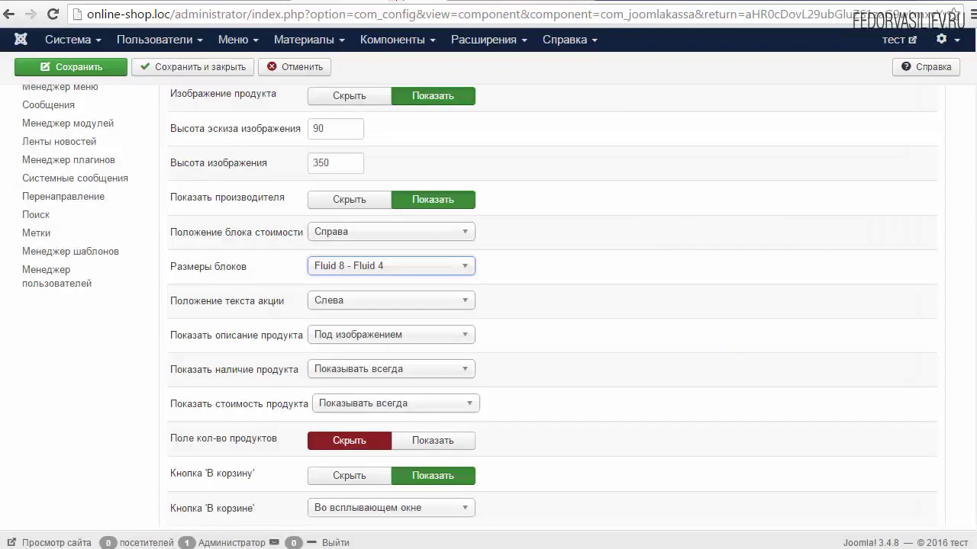
scroll(860, 253, down, 1)
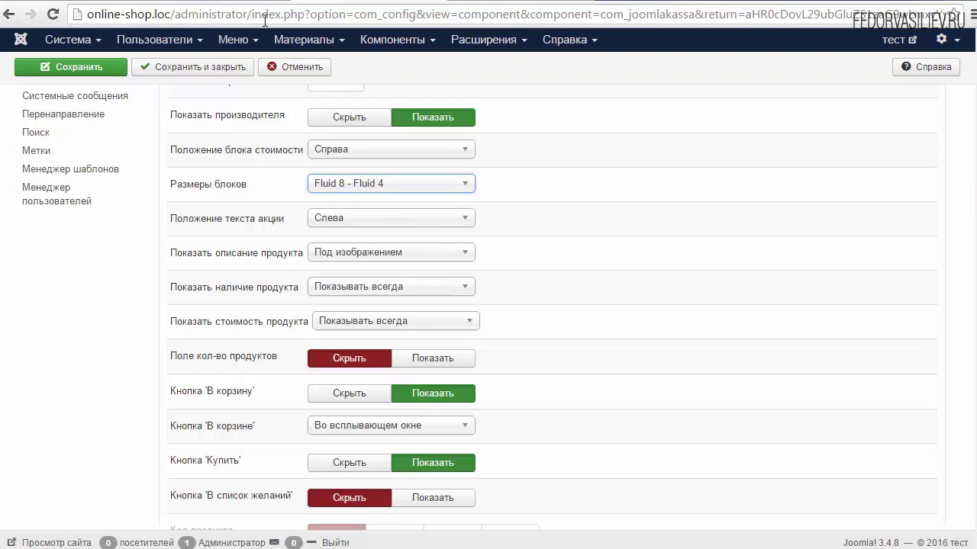
key(ctrl+Tab)
scroll(632, 284, up, 1)
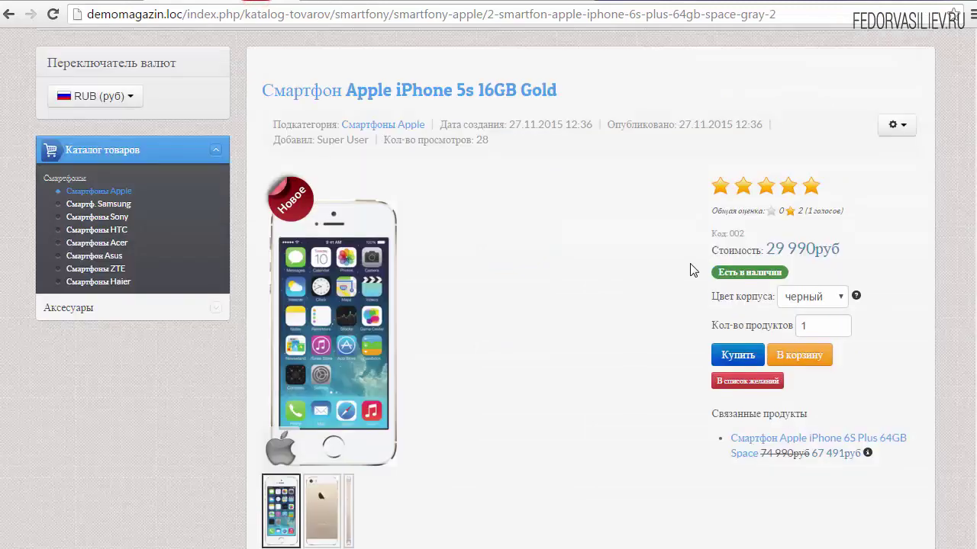
click(9, 14)
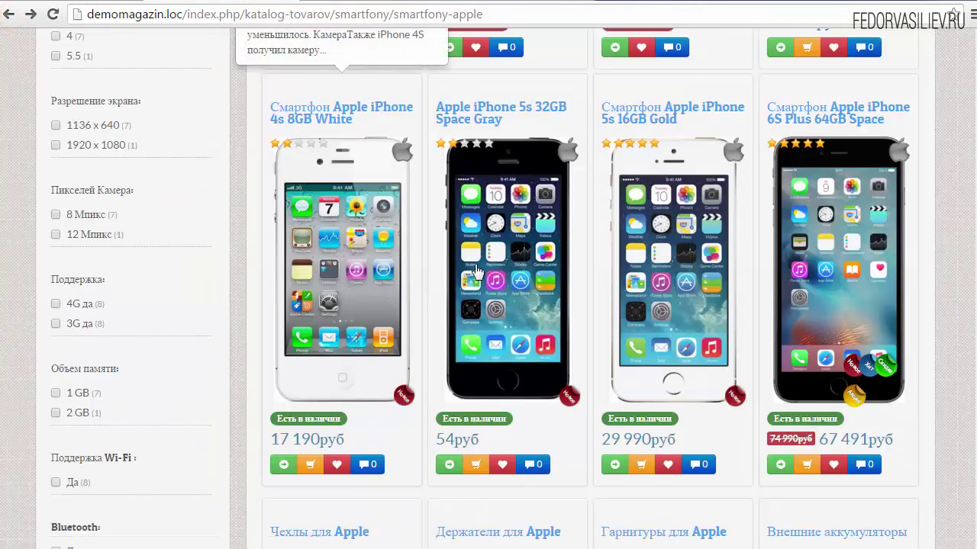
scroll(489, 269, up, 2)
scroll(496, 267, down, 5)
scroll(529, 257, up, 5)
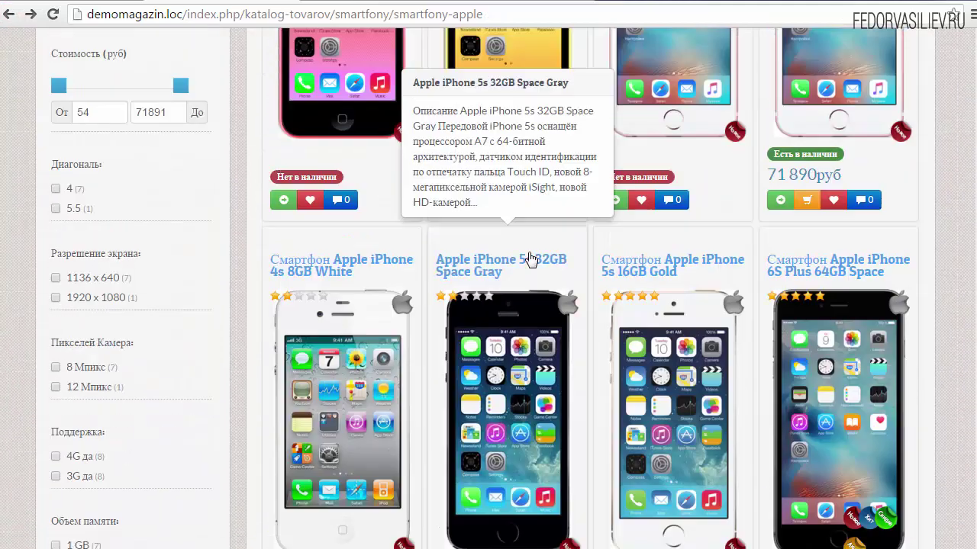
click(838, 265)
drag(725, 226, 795, 242)
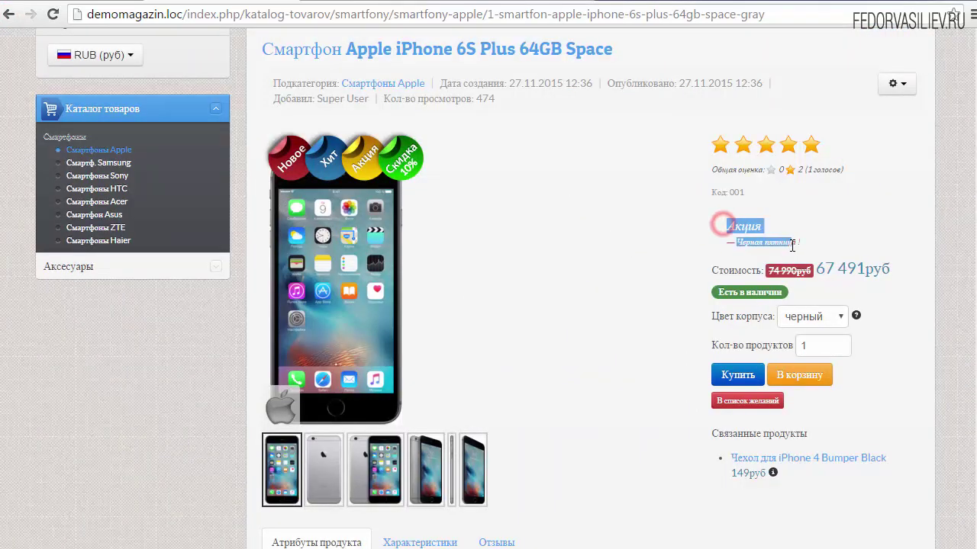
click(831, 225)
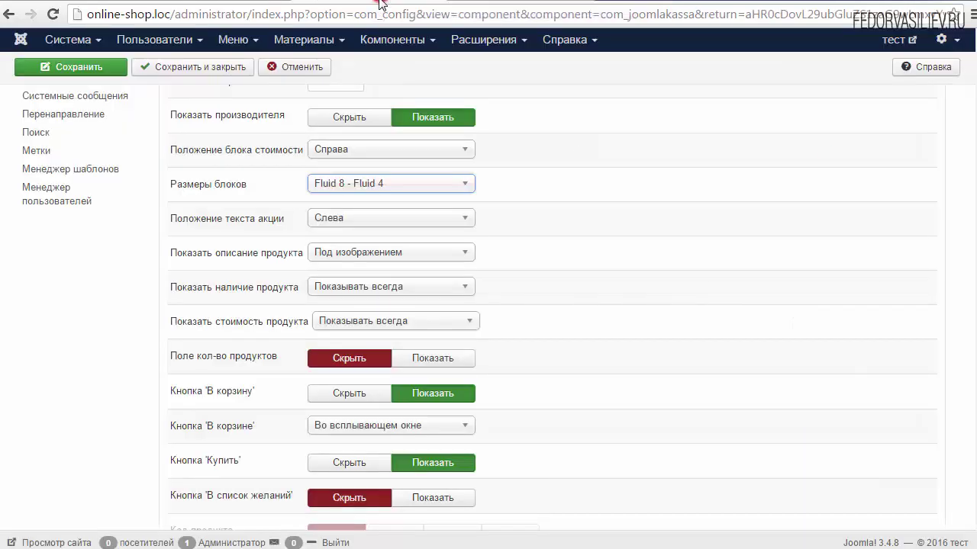
Step: In the JoomlaKassa configuration, set Положение текста акции to Справа and review the Показать описание продукта choices, keeping Под изображением
click(341, 217)
click(344, 257)
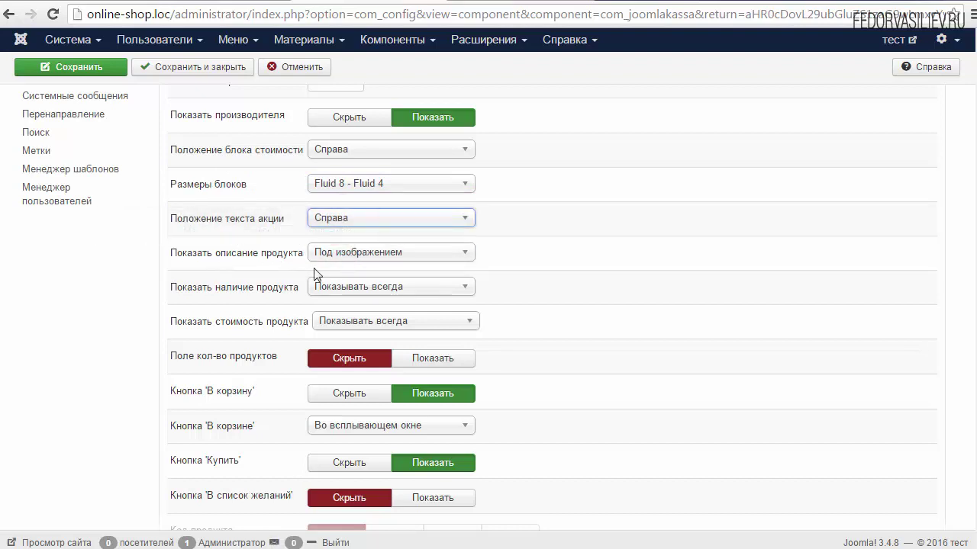
click(333, 256)
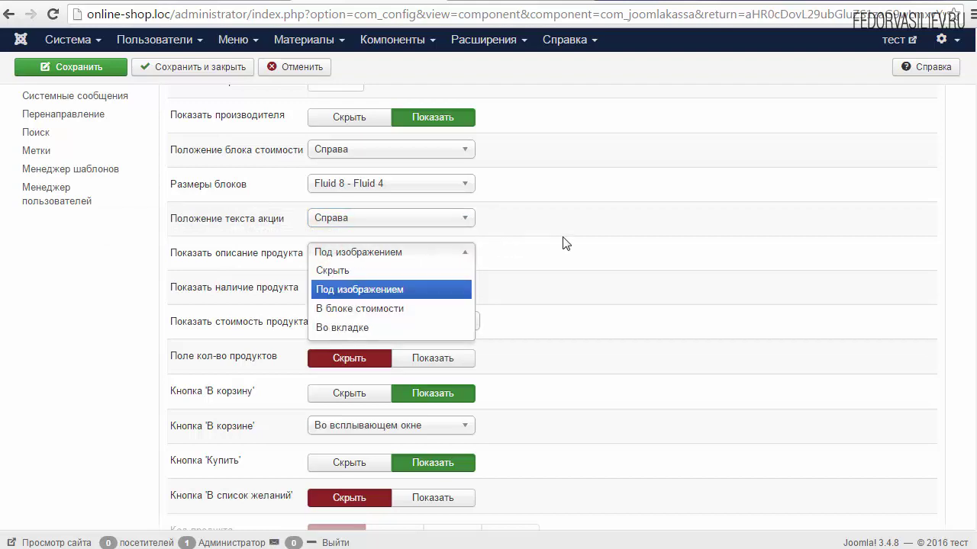
click(585, 234)
Step: Examine where the description appears on the online-shop.loc iPhone 6S Plus page, then return to the JoomlaKassa configuration
click(538, 3)
scroll(445, 169, down, 3)
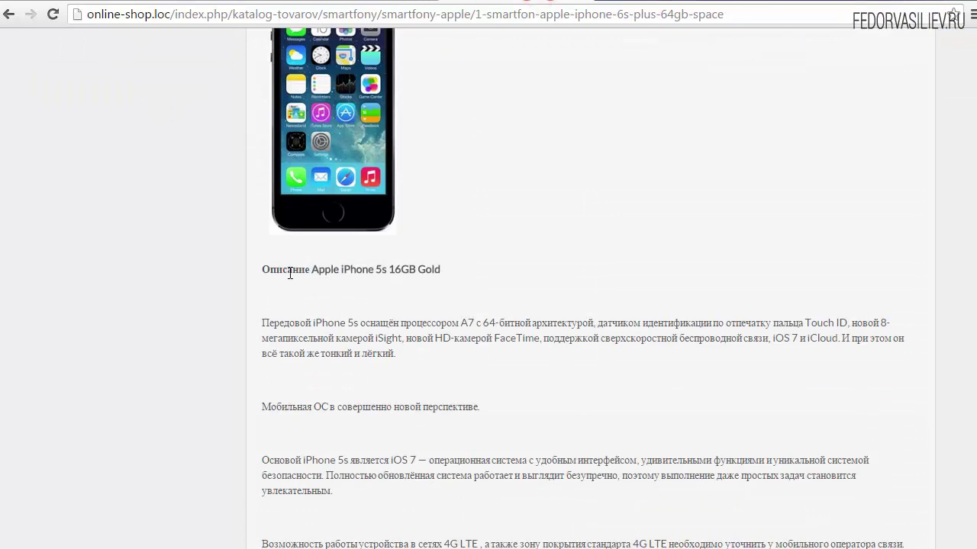
drag(262, 274, 481, 432)
scroll(452, 308, down, 3)
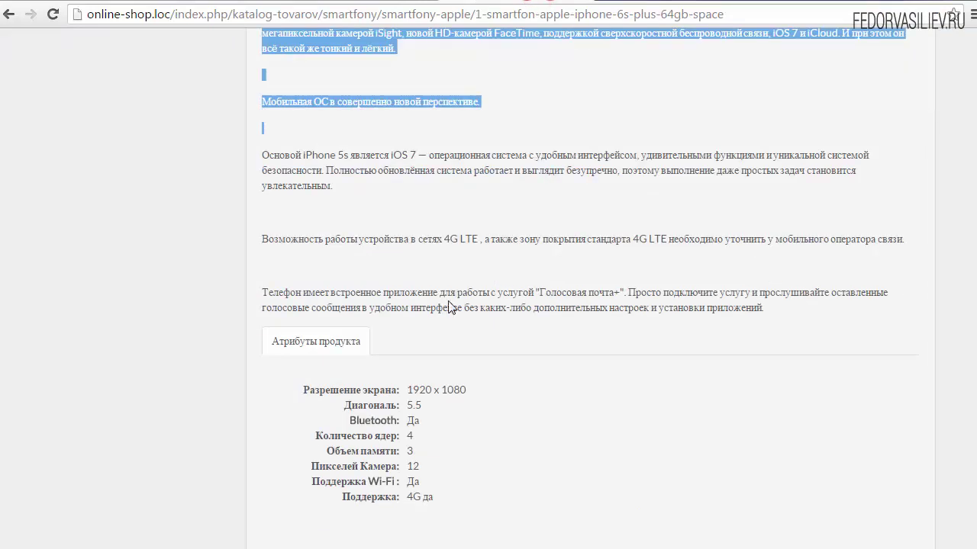
scroll(454, 229, up, 3)
click(373, 3)
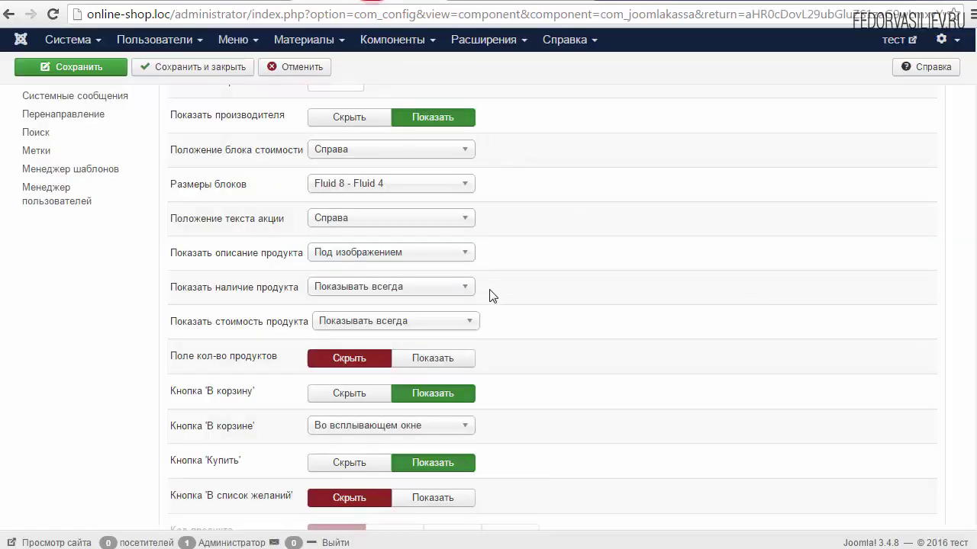
Step: Review the Показать наличие продукта choices, keeping Показывать всегда, and set Поле кол-во продуктов to Показать
scroll(761, 431, down, 2)
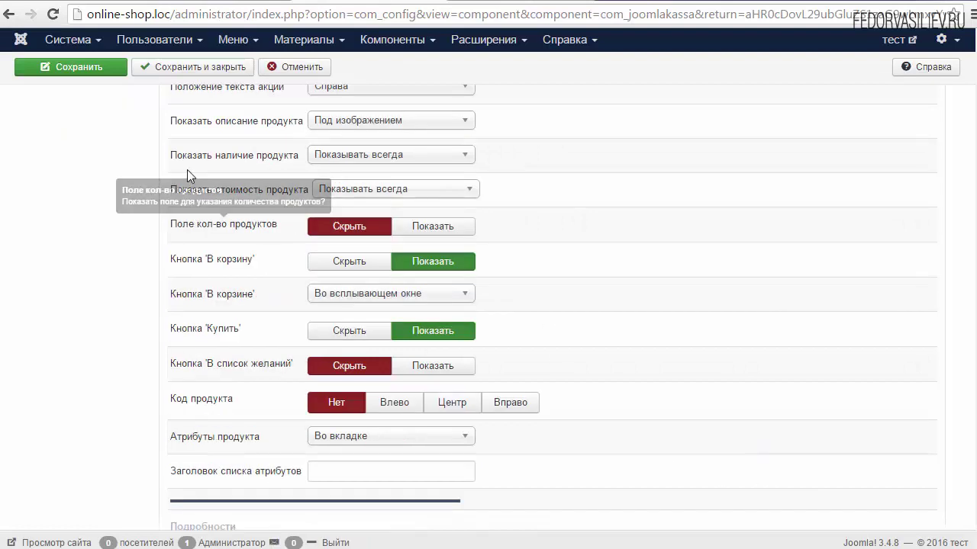
click(333, 159)
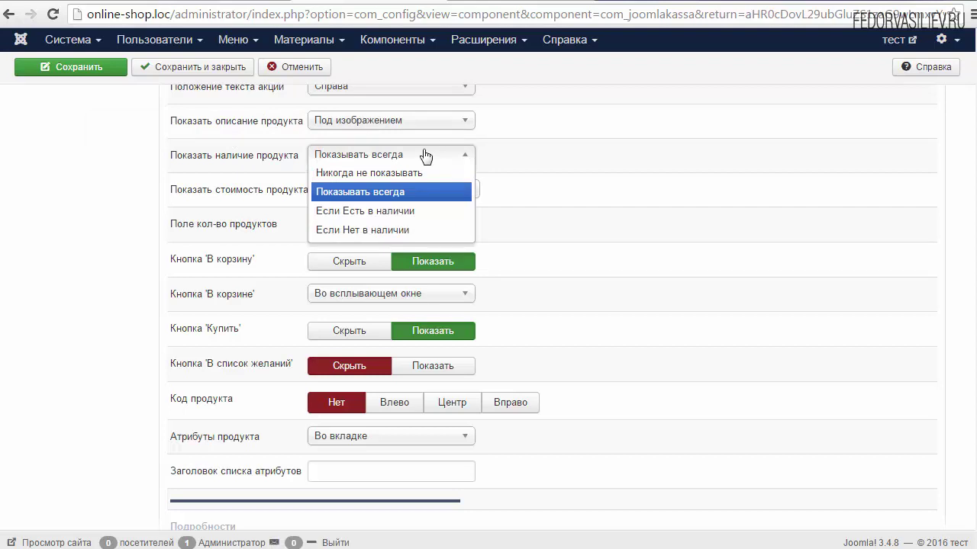
click(639, 146)
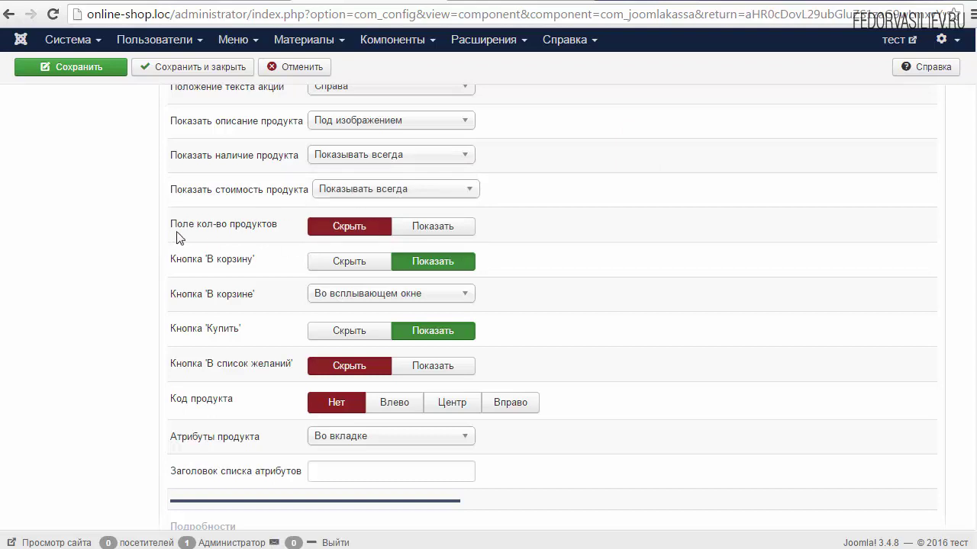
mouse_move(234, 236)
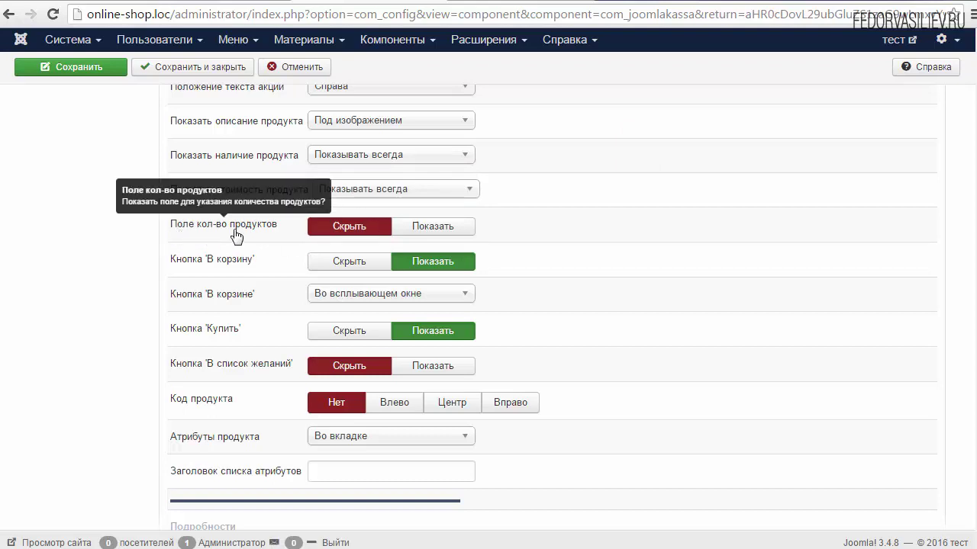
click(416, 226)
Step: Look at the В корзину button on the storefront product page, then review the Кнопка 'В корзине' choices, keeping Во всплывающем окне
mouse_move(197, 272)
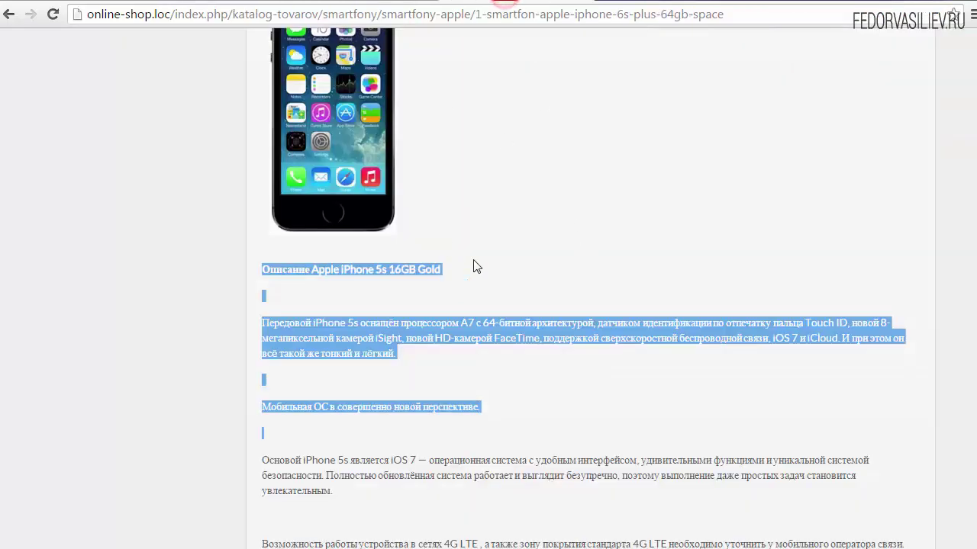
scroll(471, 257, up, 3)
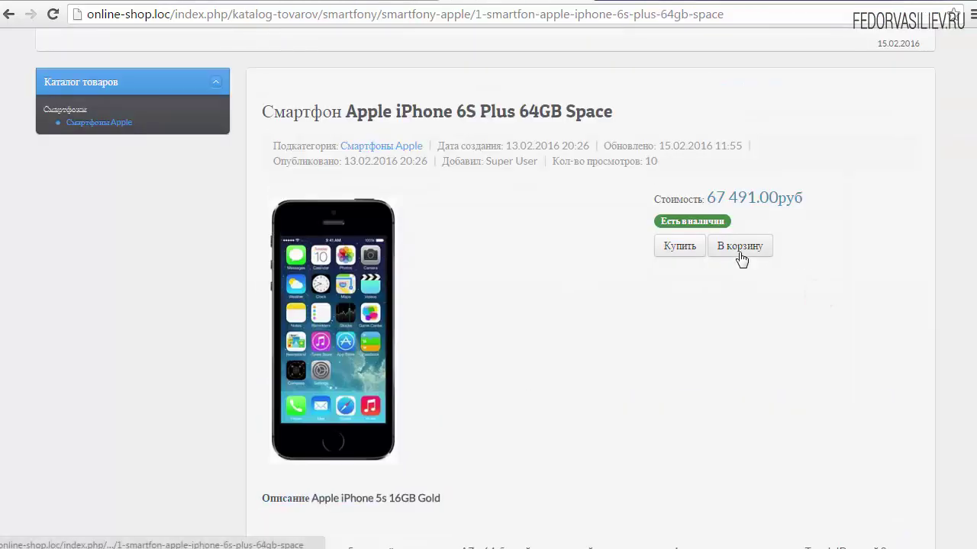
click(387, 5)
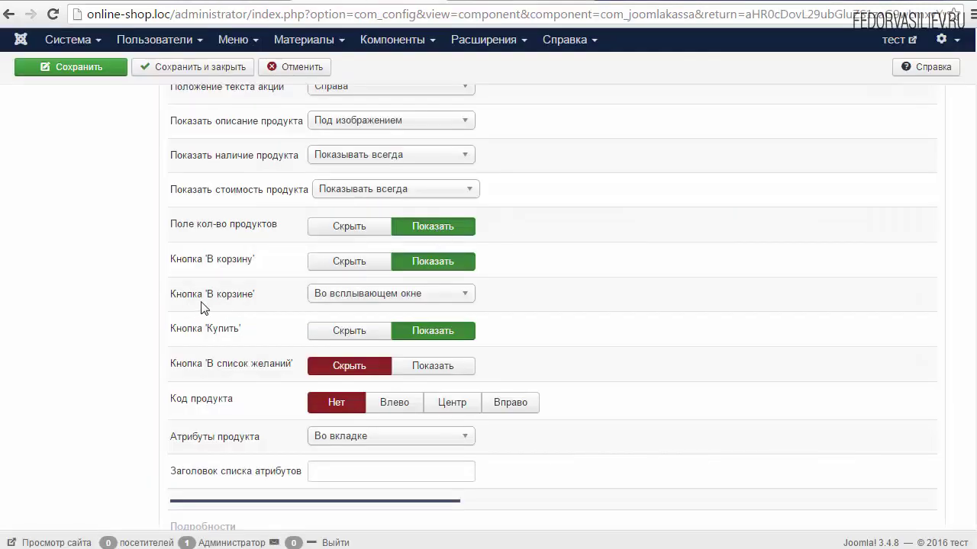
click(359, 297)
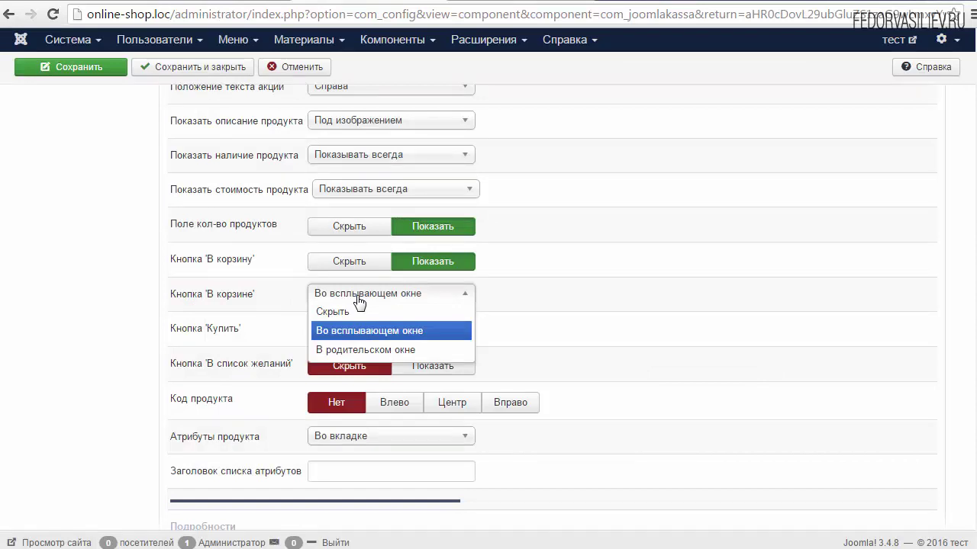
click(555, 280)
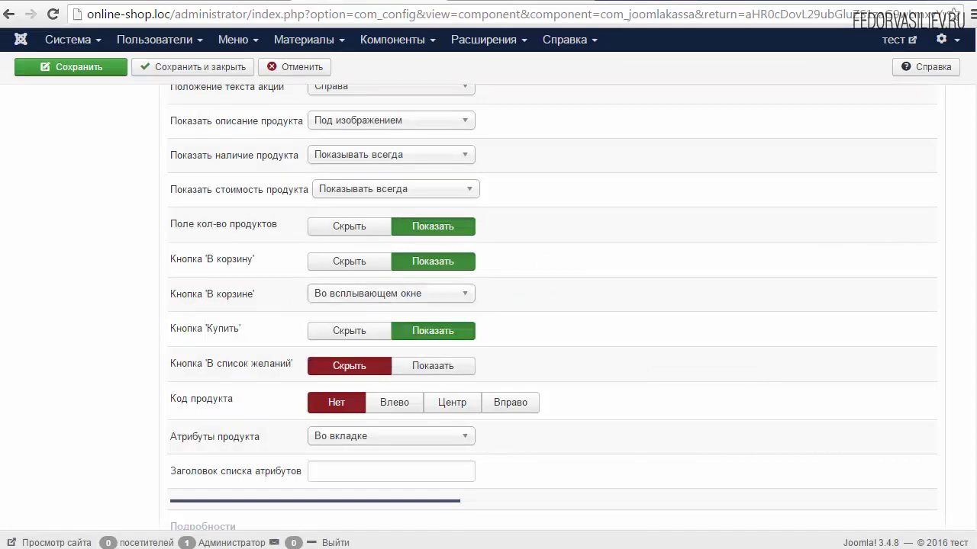
Step: Set Кнопка 'В список желаний' to Показать and Код продукта to Вправо
scroll(361, 122, down, 2)
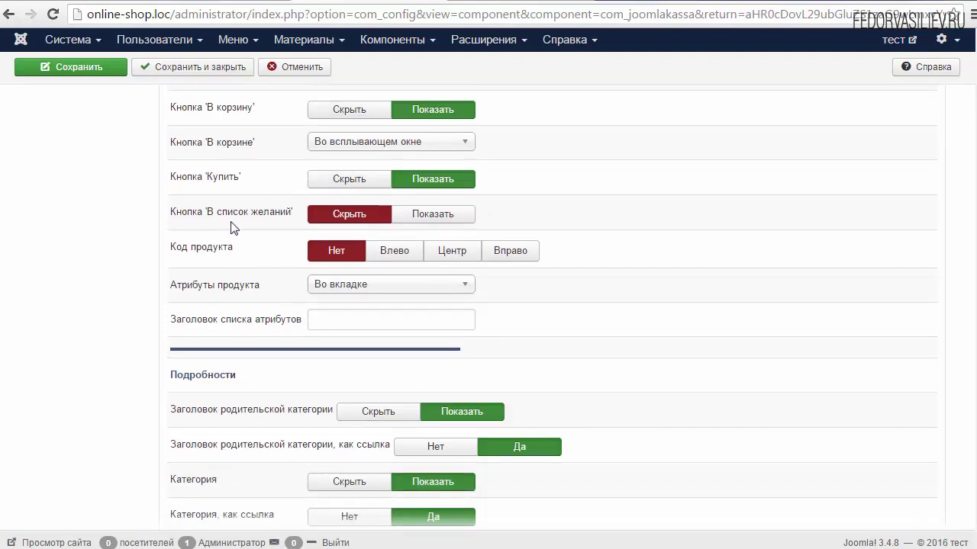
click(425, 217)
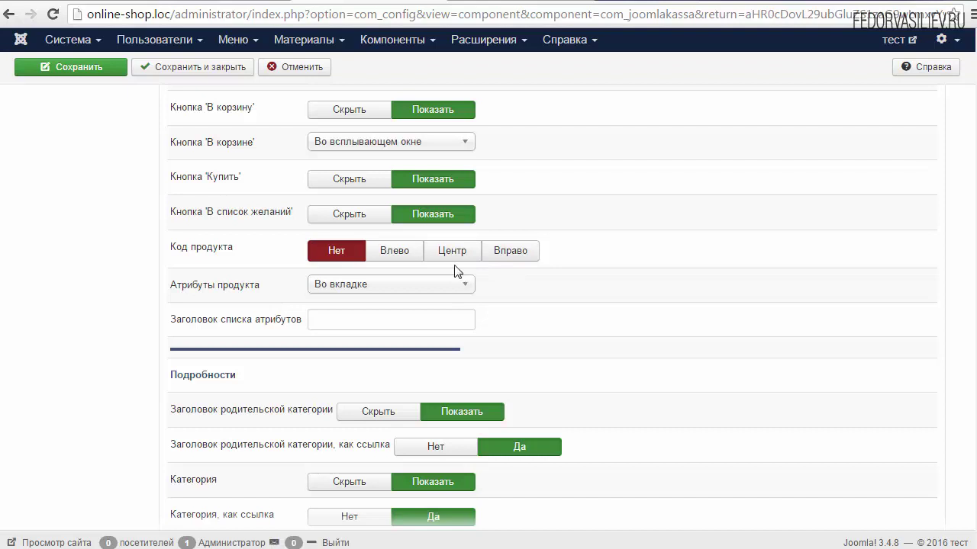
click(508, 258)
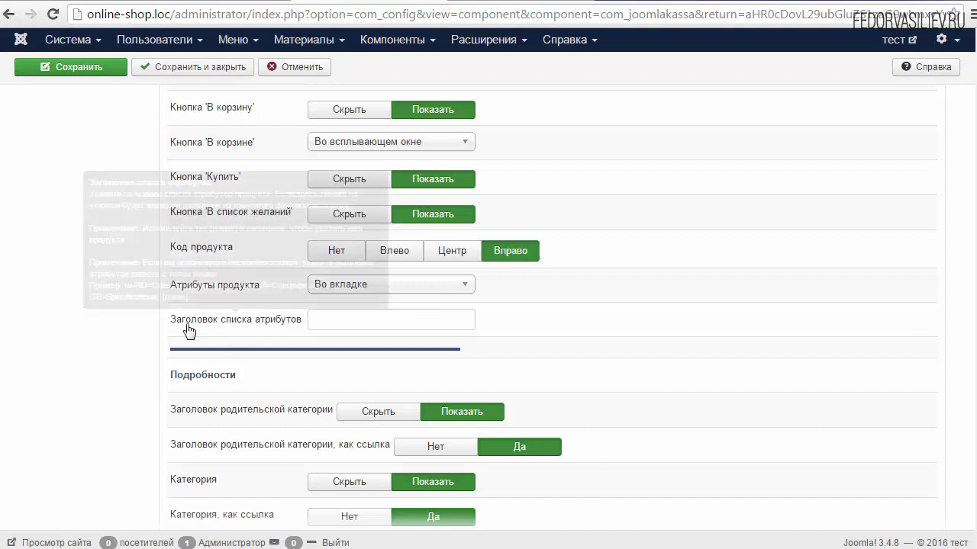
Step: Look at the attribute list's heading on the storefront product page, then return to the JoomlaKassa configuration
click(487, 3)
scroll(572, 113, down, 9)
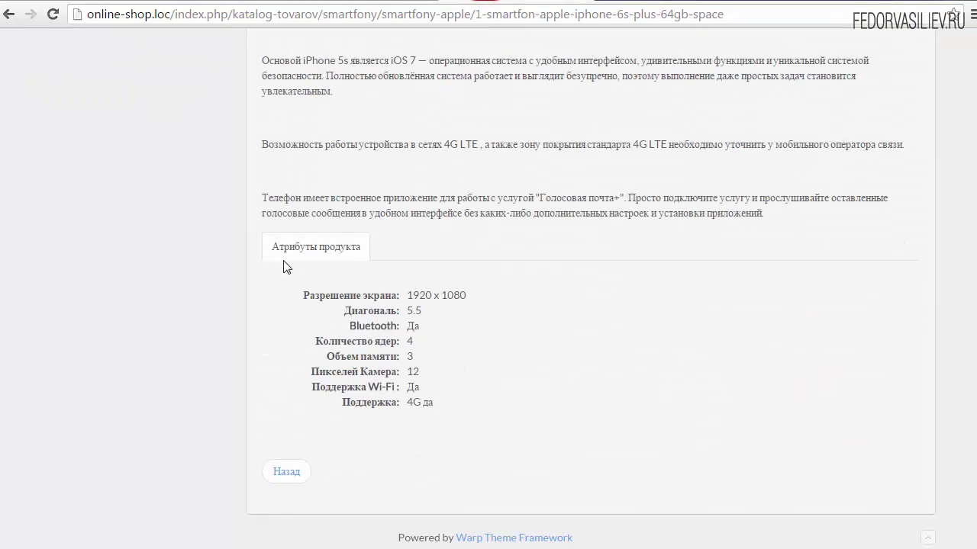
drag(406, 251, 269, 249)
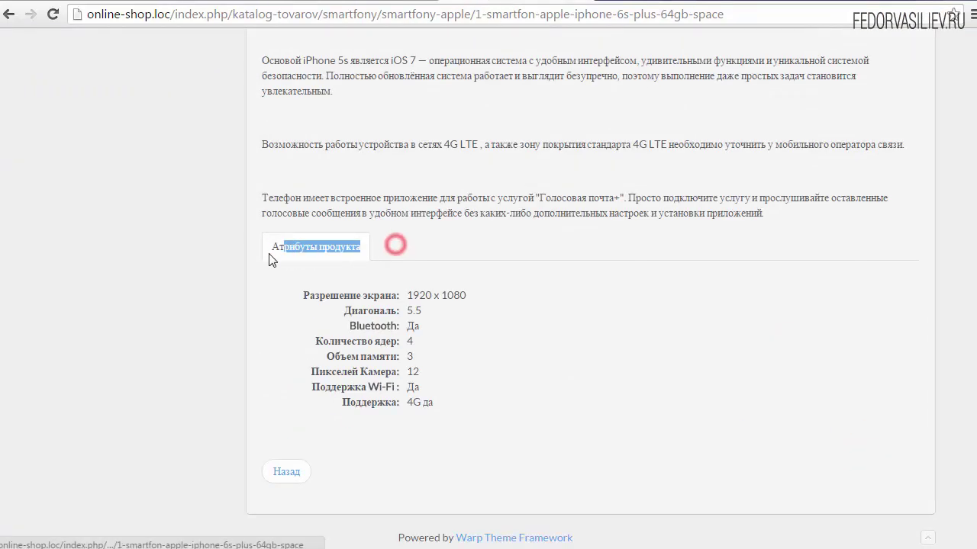
click(415, 251)
click(381, 6)
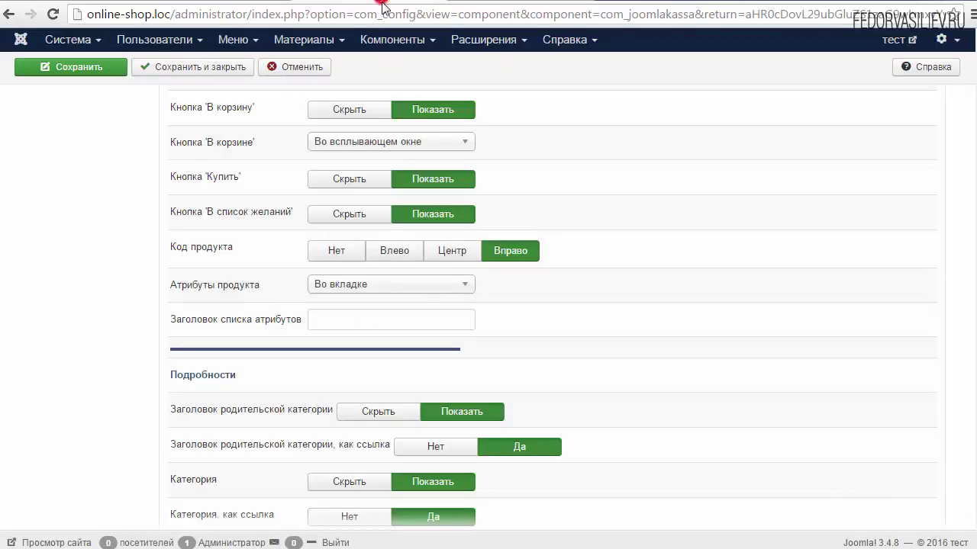
Step: Paste Характеристики as the Заголовок списка атрибутов and remove the extra spaces around it
mouse_move(196, 330)
click(336, 320)
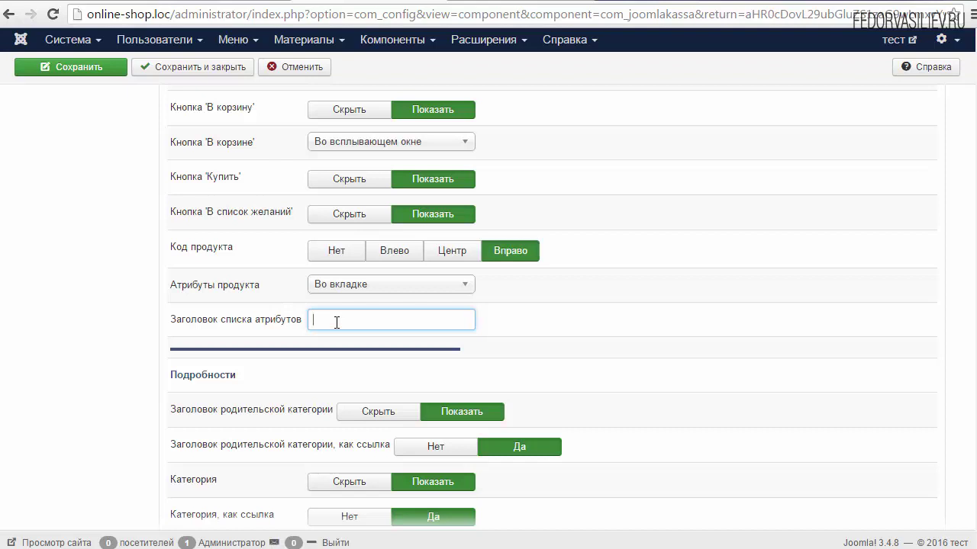
right_click(316, 321)
click(355, 414)
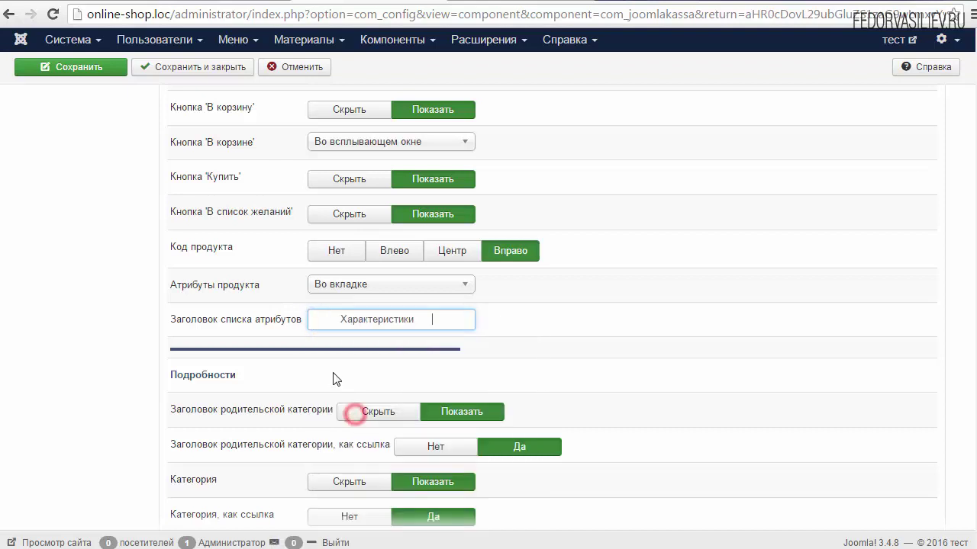
drag(311, 320, 338, 322)
key(BackSpace)
click(422, 319)
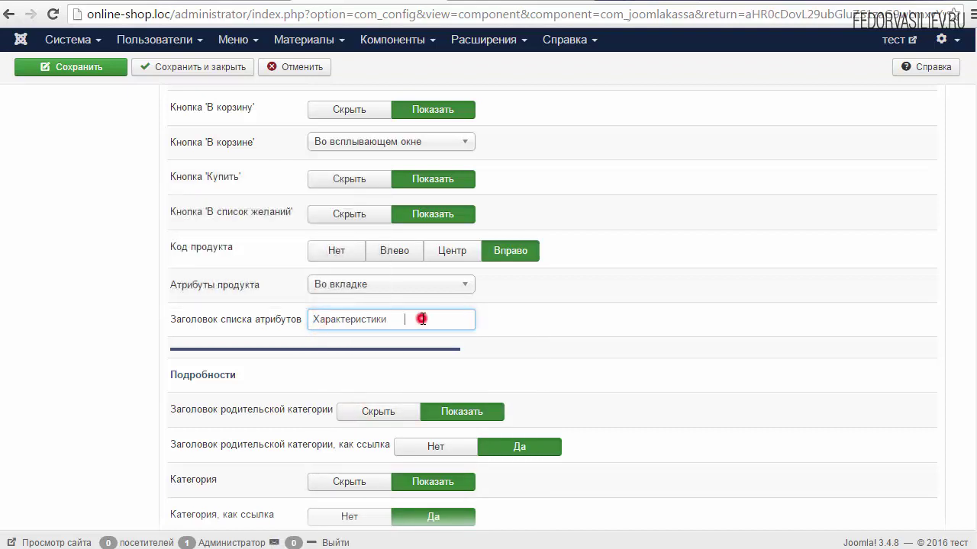
key(BackSpace)
key(BackSpace)
key(BackSpace)
key(BackSpace)
click(552, 304)
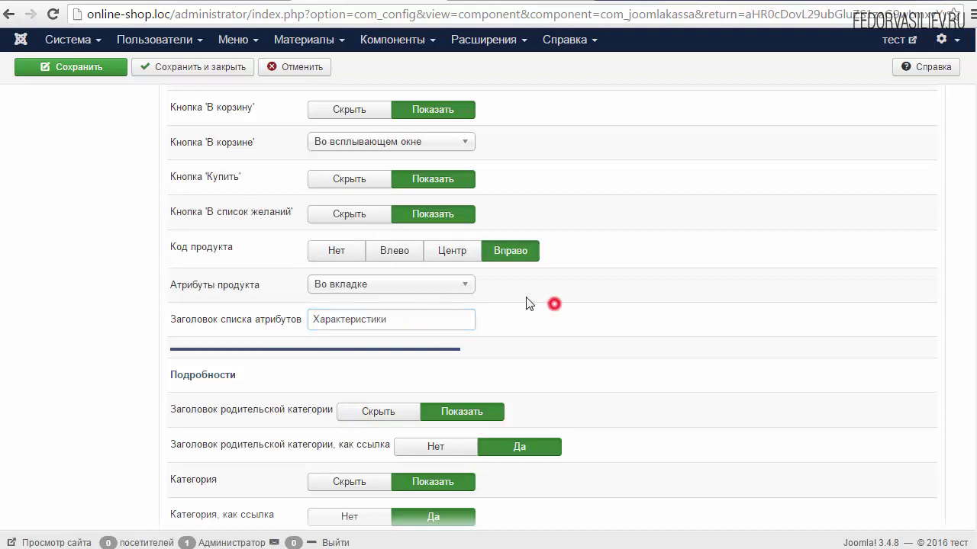
Step: Save the configuration and check the attribute heading, product code, quantity field and wish list button on the storefront product page
click(84, 68)
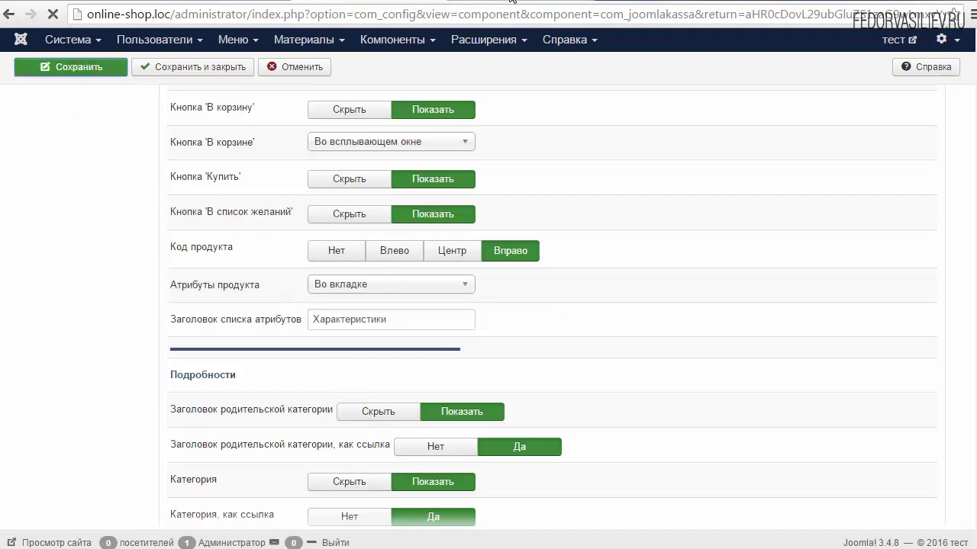
click(509, 3)
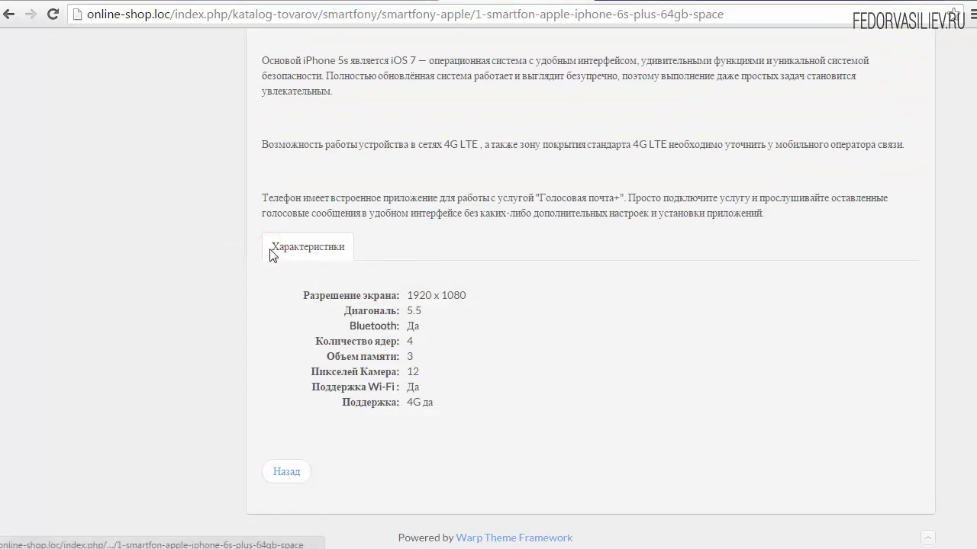
scroll(371, 256, up, 8)
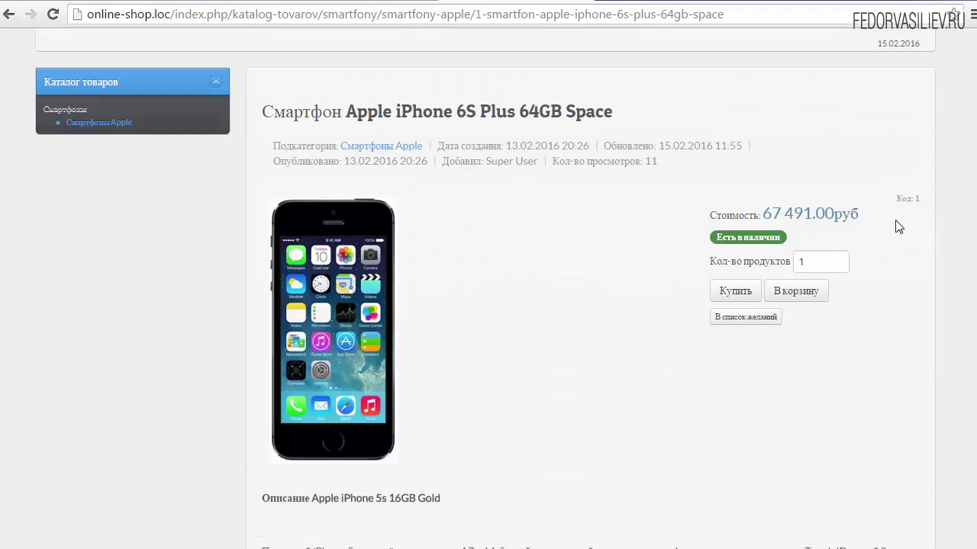
double_click(830, 260)
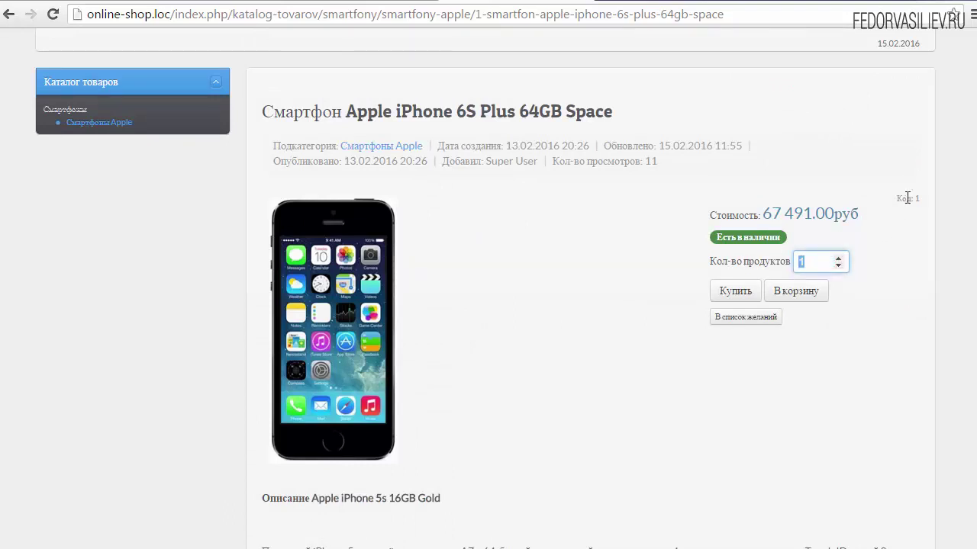
Step: Check where the product code is placed in the cost block of the storefront product page
click(896, 201)
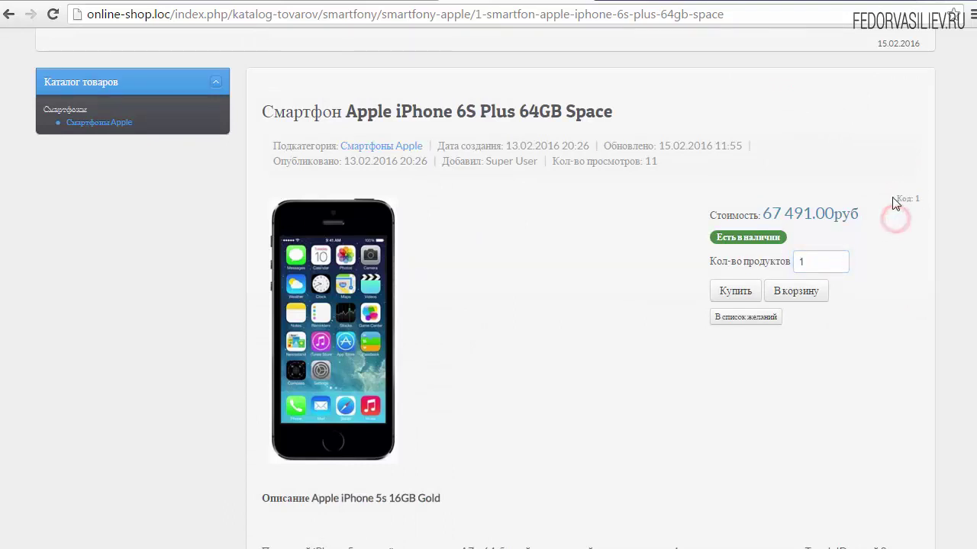
click(920, 200)
click(895, 196)
click(893, 197)
triple_click(900, 196)
Step: Set Код продукта to Центр in the JoomlaKassa configuration, save it and return to the storefront product page
click(356, 3)
scroll(603, 225, down, 10)
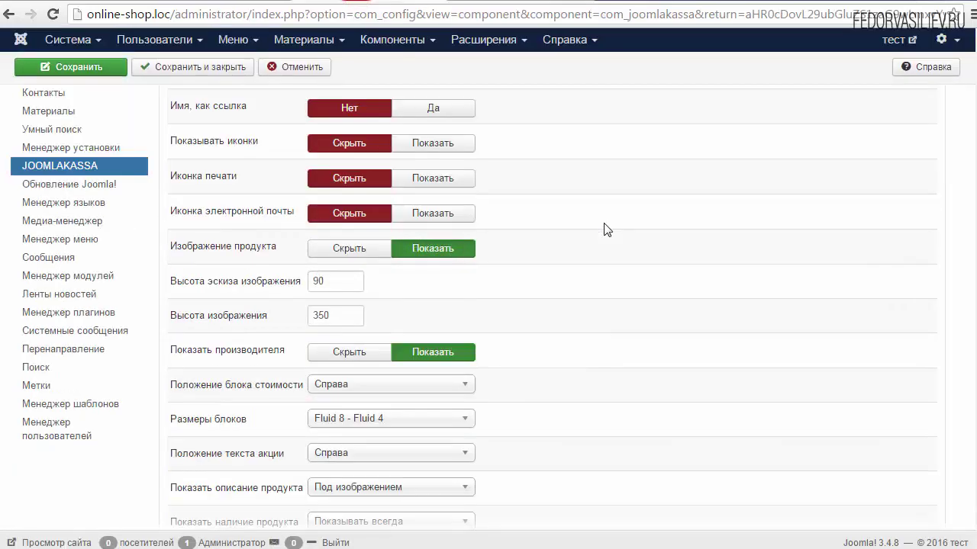
click(453, 313)
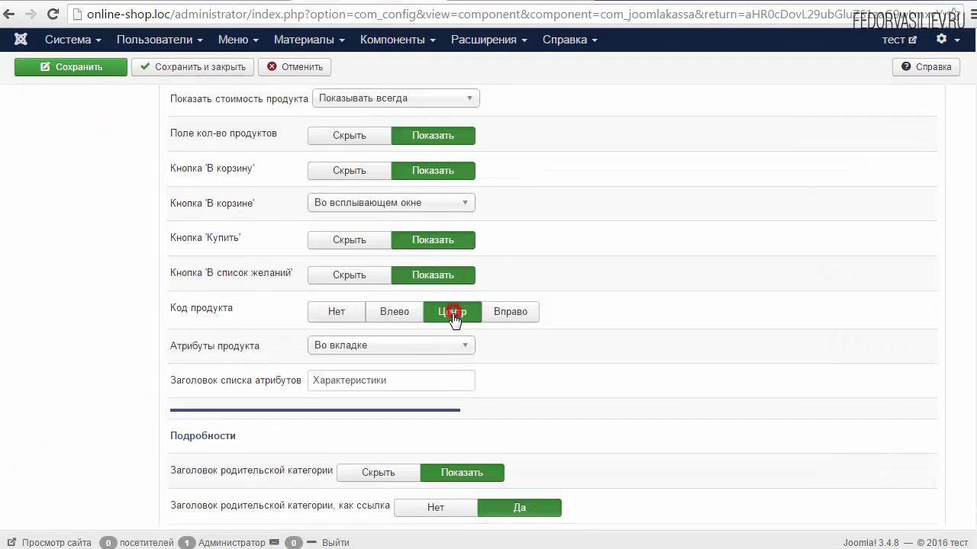
click(53, 66)
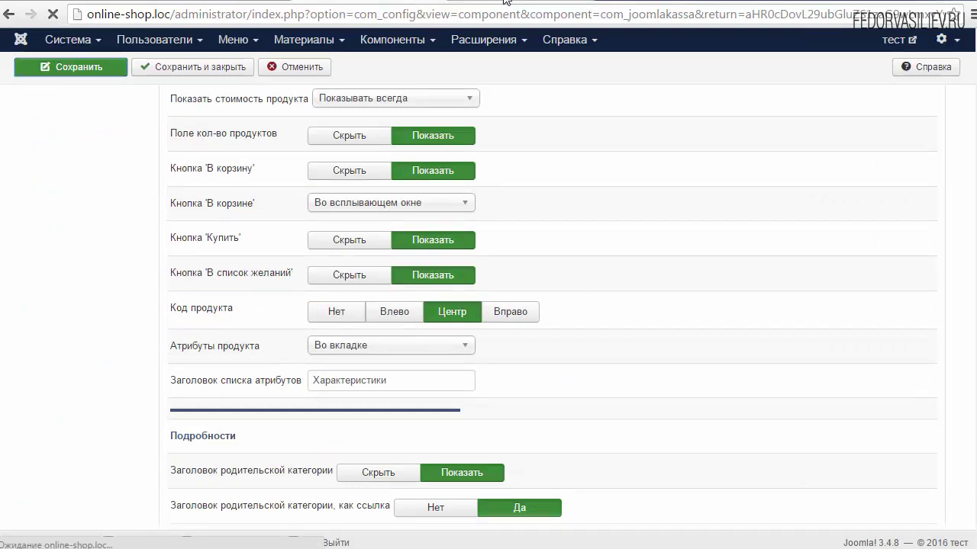
click(504, 3)
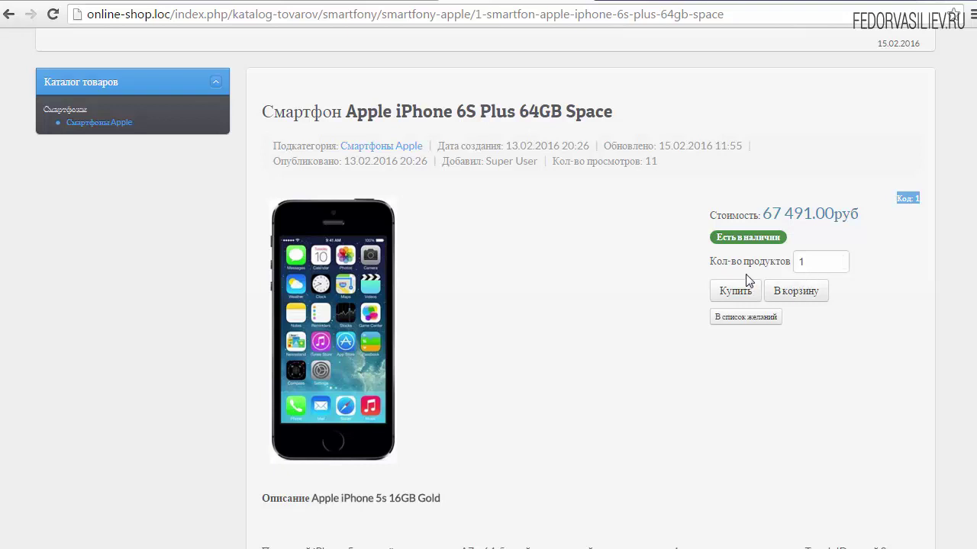
Step: Raise the product quantity to 5 on the storefront page and check the displayed price
click(829, 261)
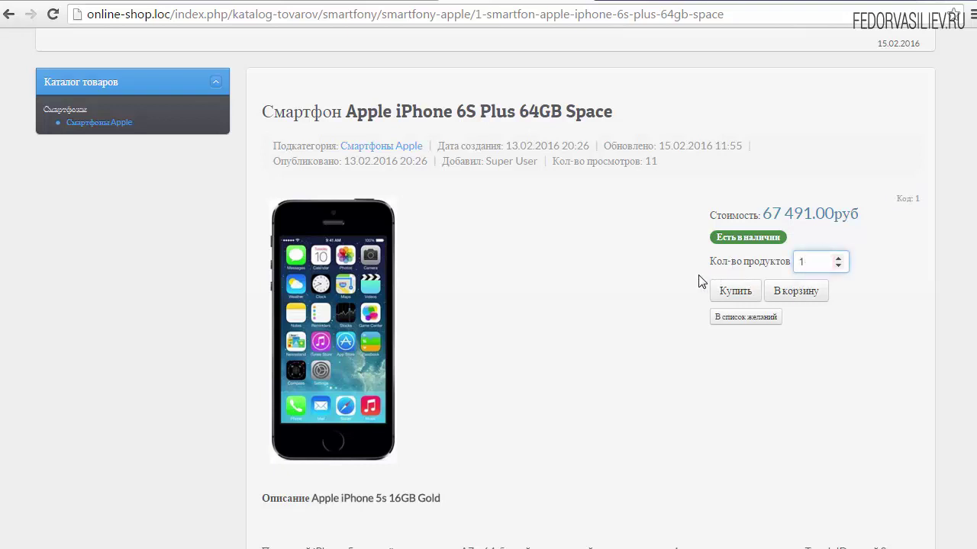
click(839, 260)
click(839, 260)
click(838, 259)
click(839, 260)
double_click(768, 213)
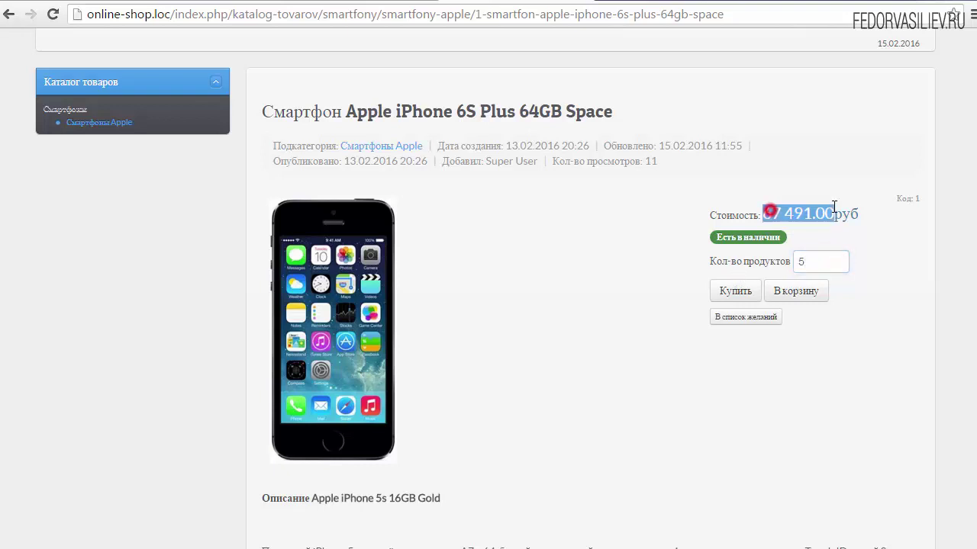
click(872, 235)
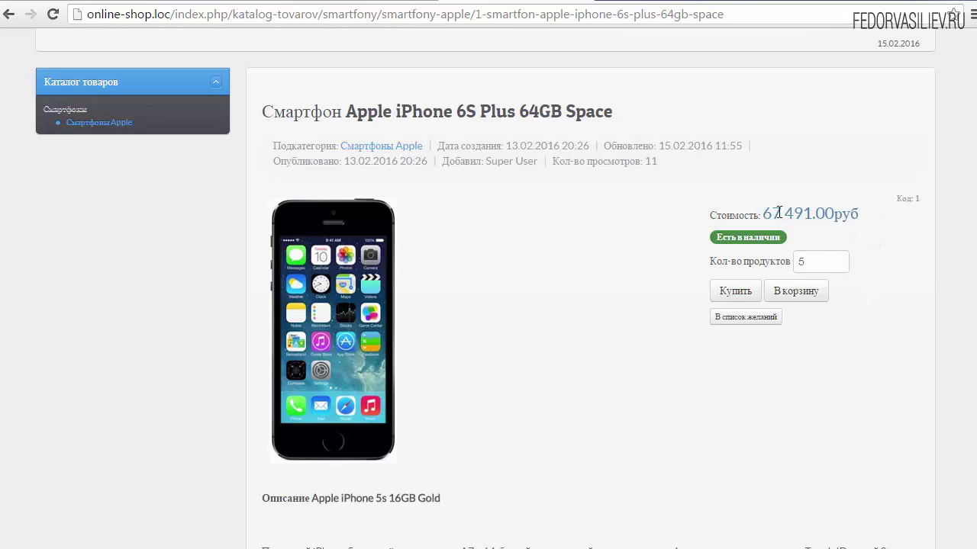
Step: Reload the storefront product page and check the product code's alignment above the price
key(F5)
drag(823, 199, 801, 200)
click(726, 206)
Step: Set Код продукта to Влево in the JoomlaKassa configuration and save it
click(367, 2)
scroll(600, 255, down, 8)
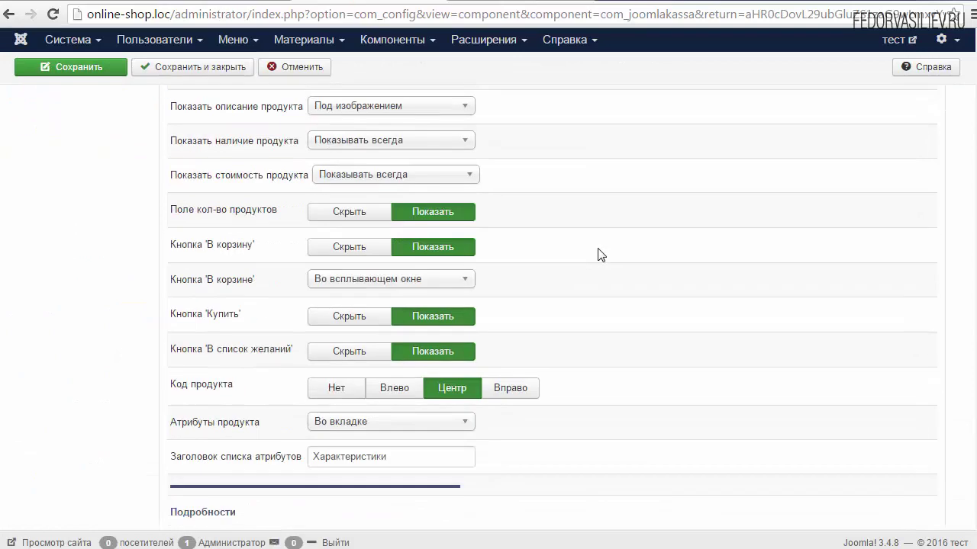
click(391, 389)
click(58, 68)
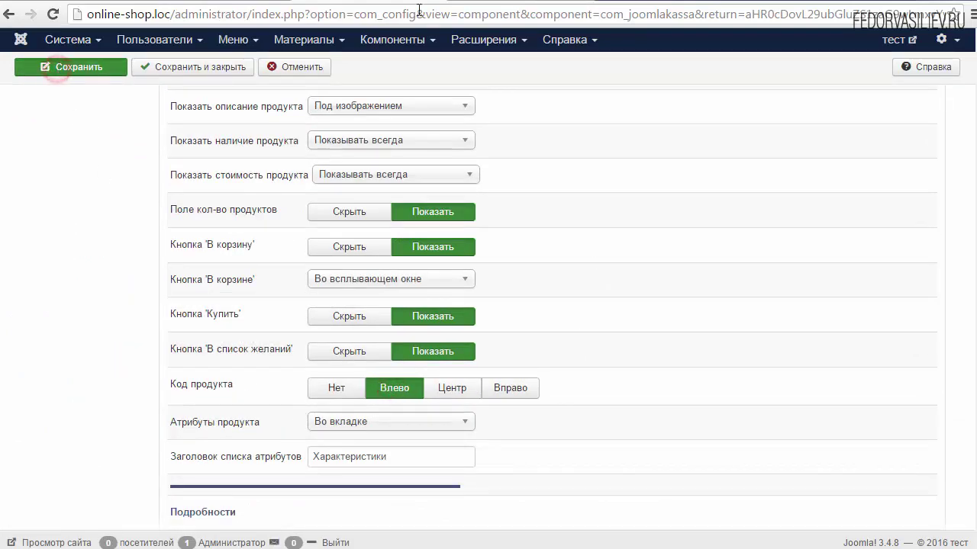
Step: Refresh the storefront product page and check the product code's new position
key(ctrl+Tab)
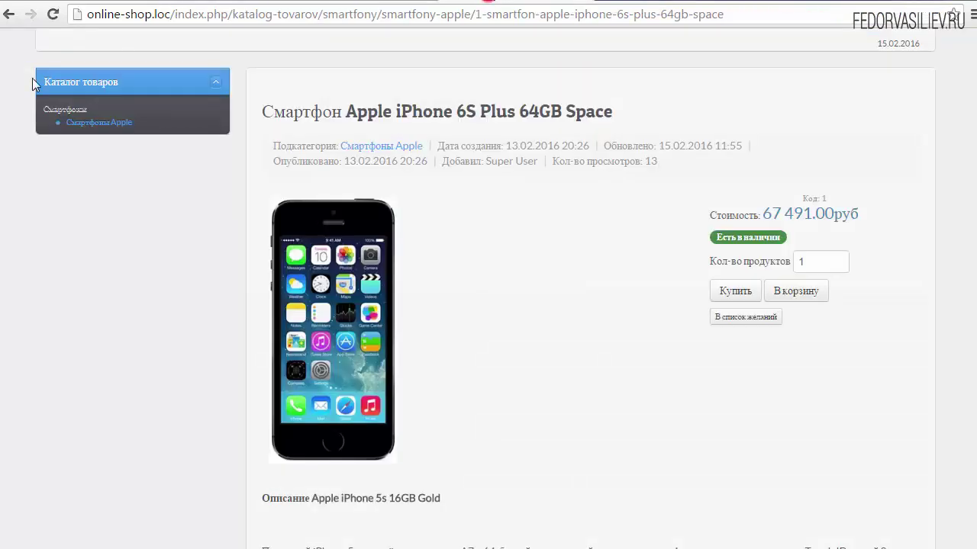
click(50, 16)
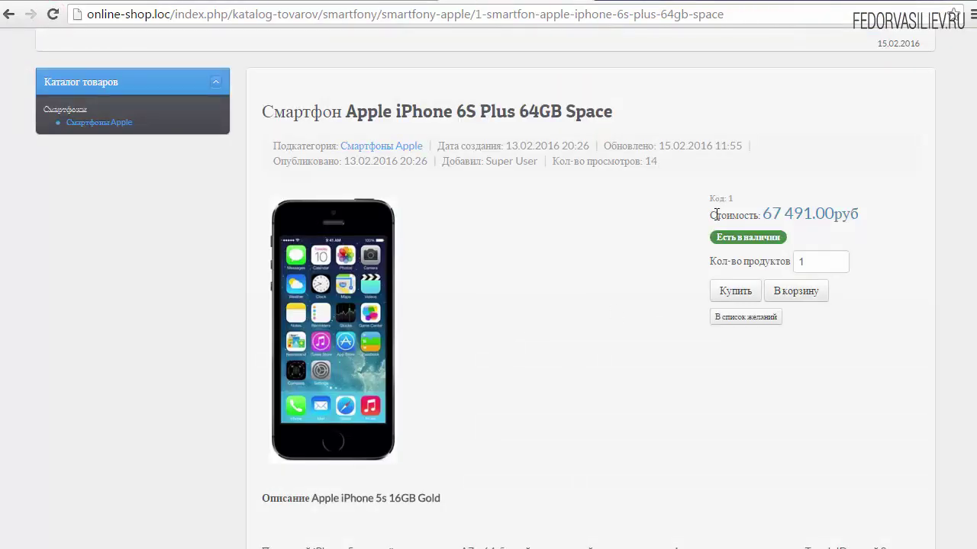
drag(708, 198, 733, 201)
click(752, 198)
click(734, 198)
Step: Return to the JoomlaKassa configuration and examine the Подробности section of the product settings
click(361, 2)
scroll(899, 214, down, 5)
scroll(953, 219, down, 3)
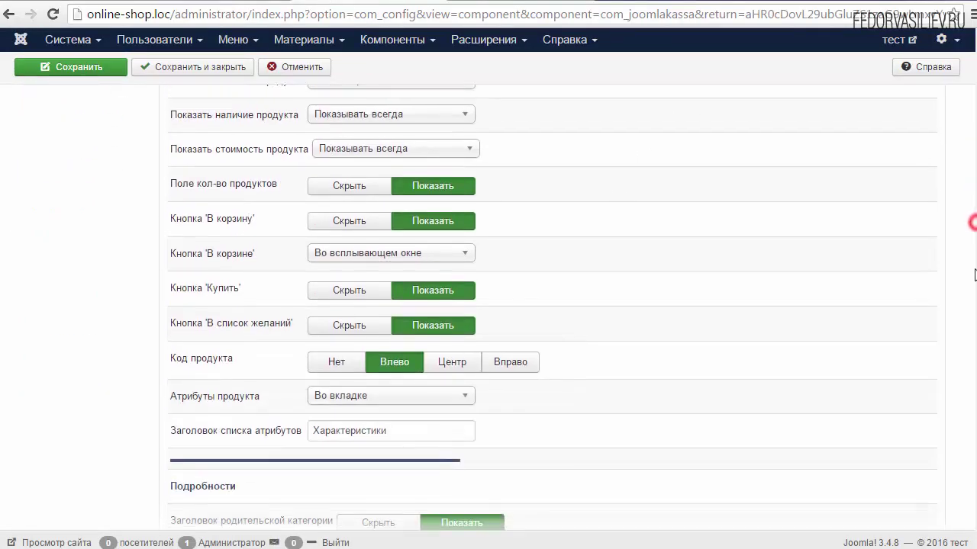
scroll(974, 282, down, 4)
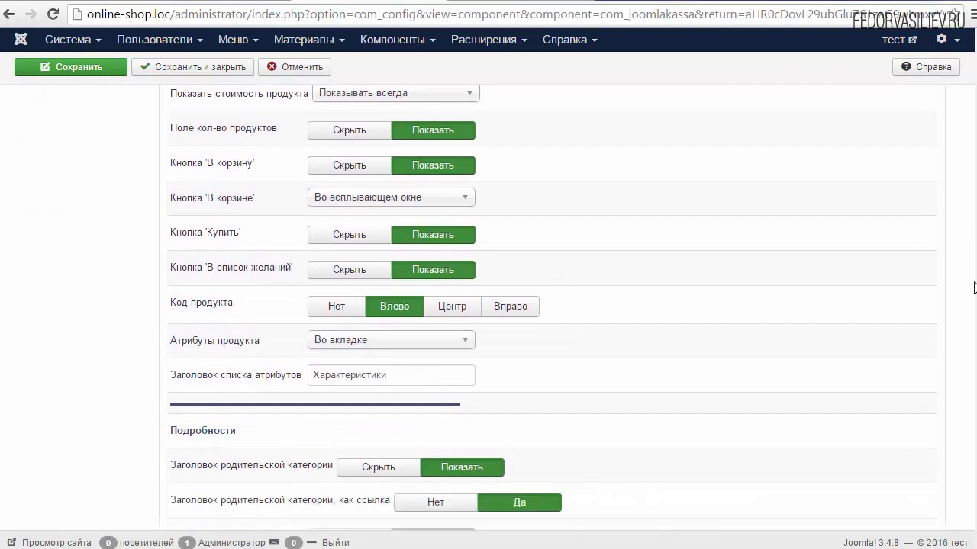
drag(258, 153, 176, 153)
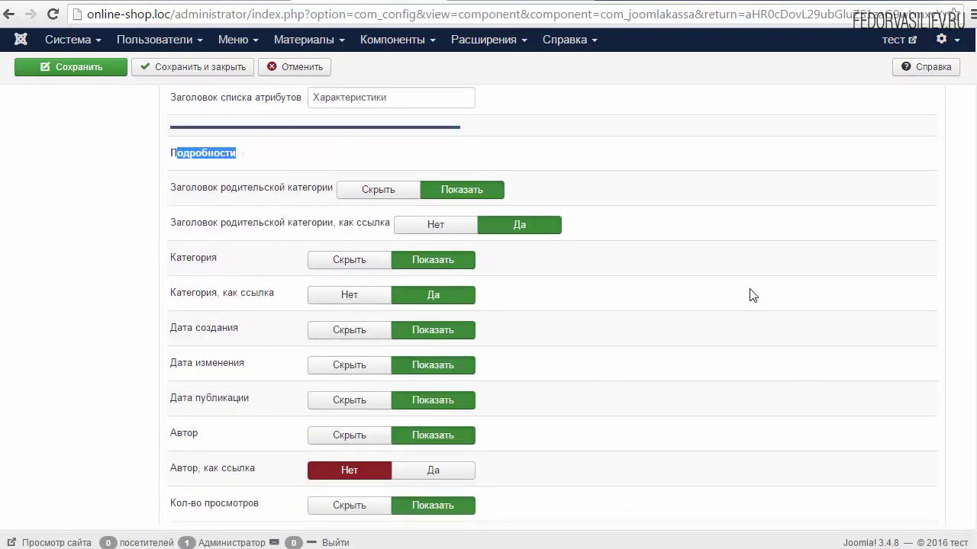
scroll(552, 306, down, 1)
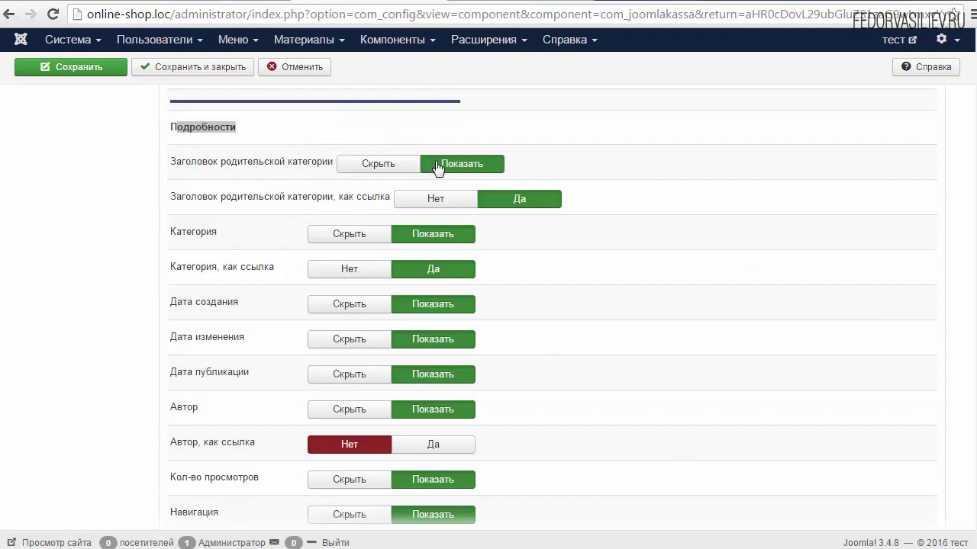
Step: Compare the details line under the storefront product title with the Подробности settings in the configuration
mouse_move(215, 206)
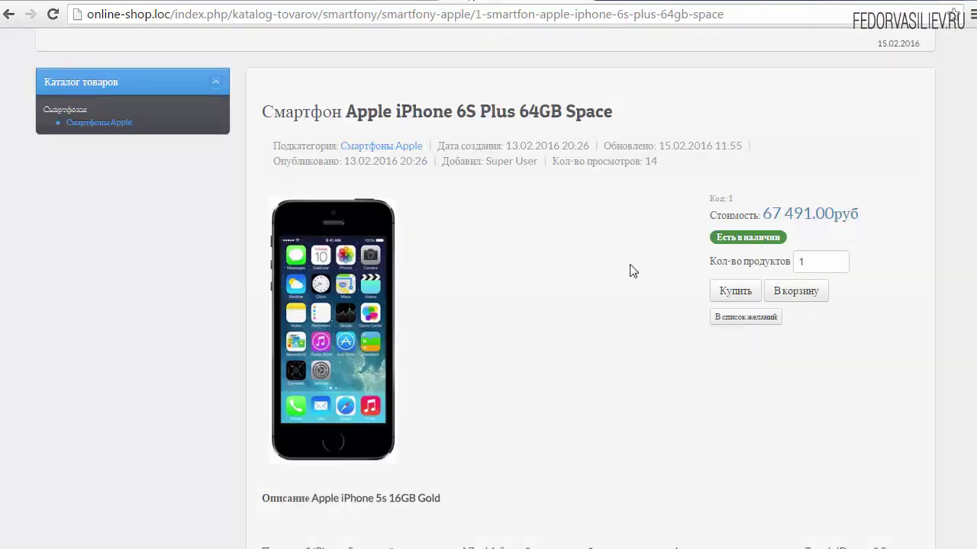
drag(272, 150, 661, 159)
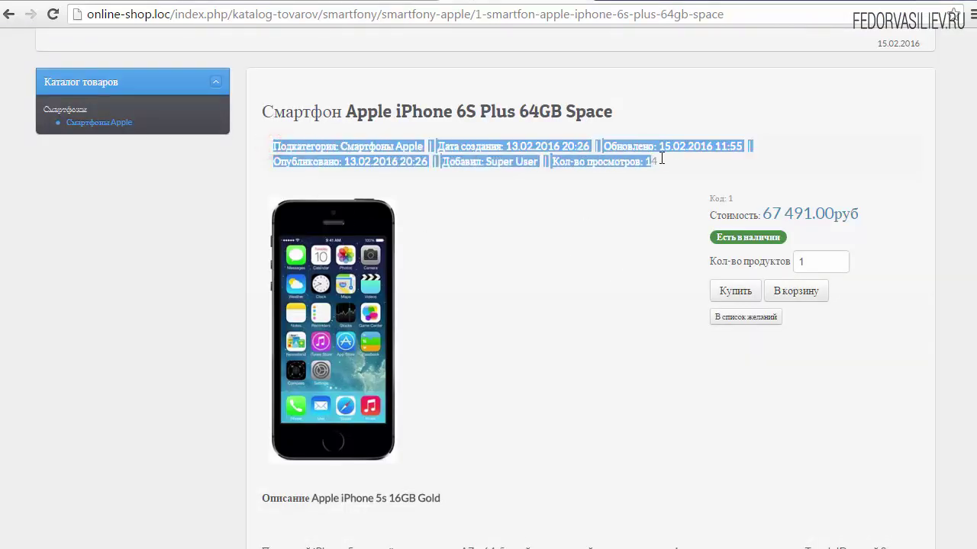
click(641, 175)
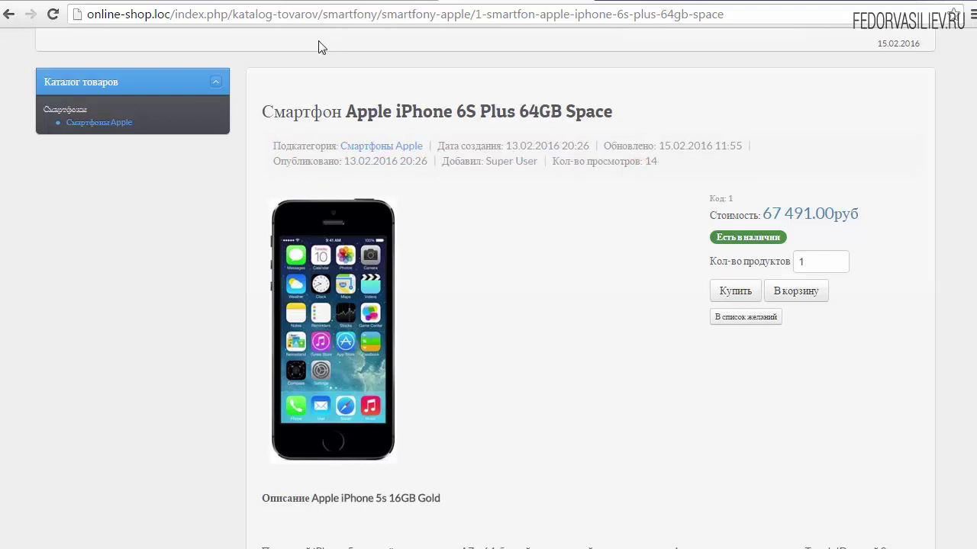
click(356, 1)
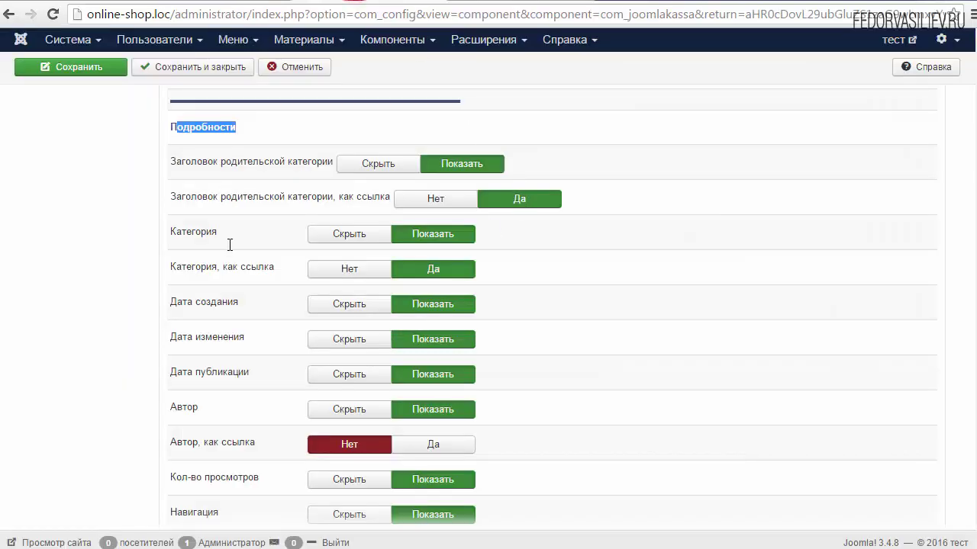
click(396, 1)
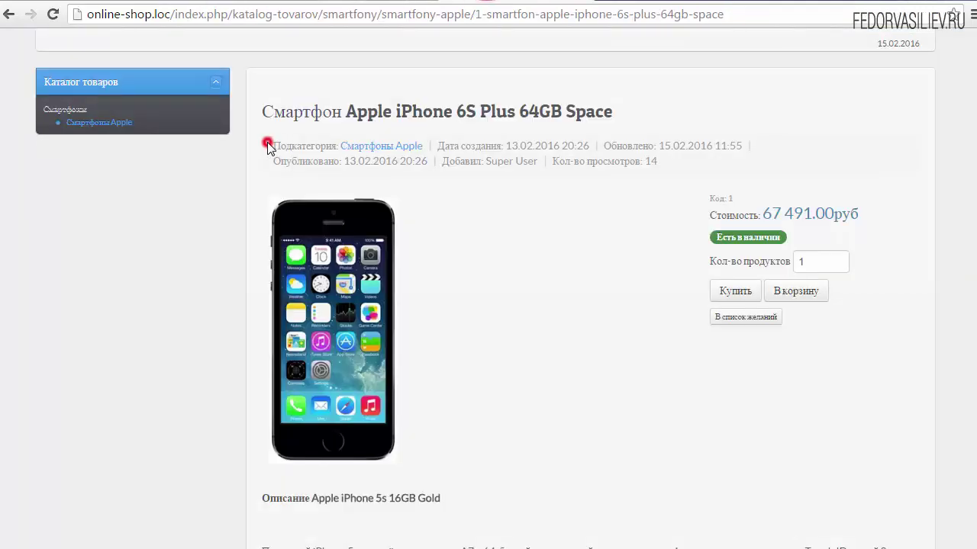
drag(267, 142, 381, 153)
click(381, 4)
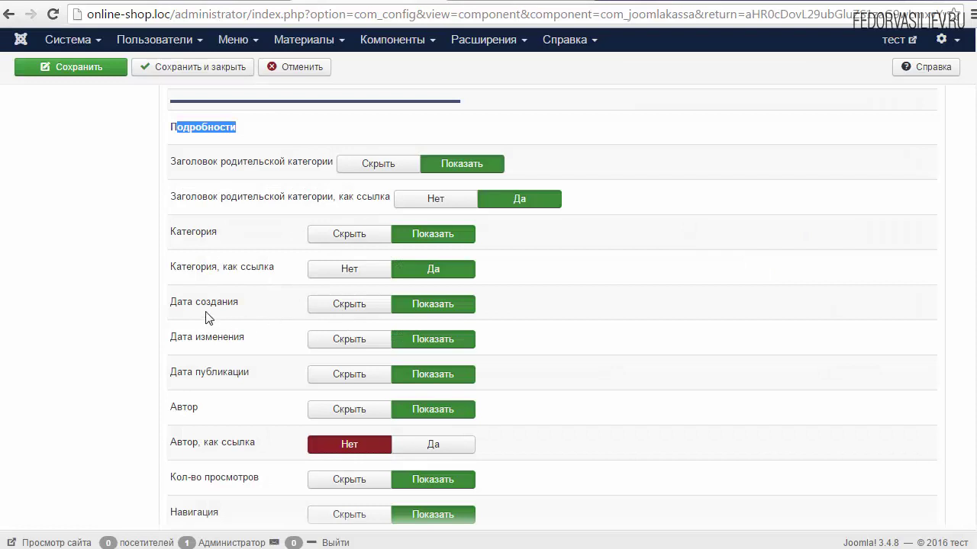
Step: Set Дата создания, Дата изменения, Дата публикации and Автор to Скрыть
click(319, 305)
drag(183, 302, 250, 305)
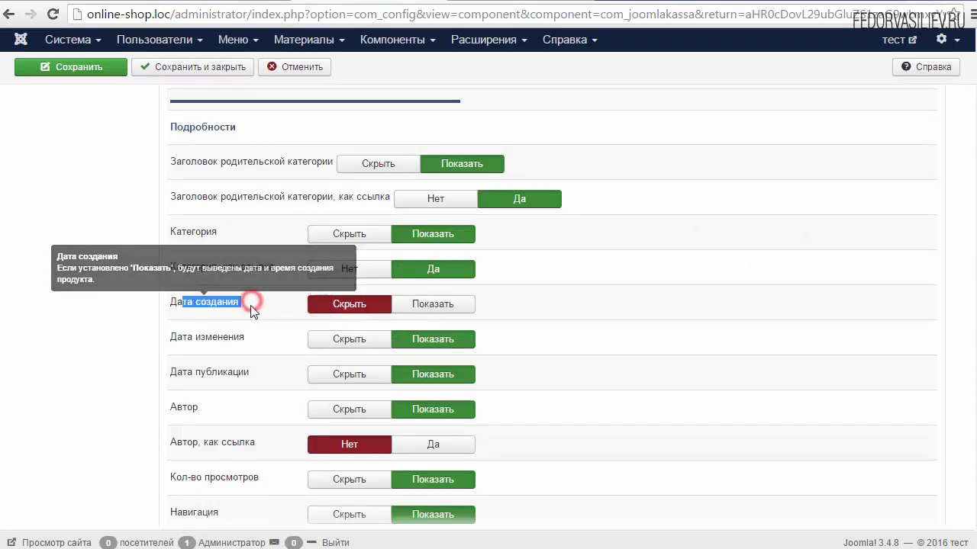
click(250, 305)
click(316, 338)
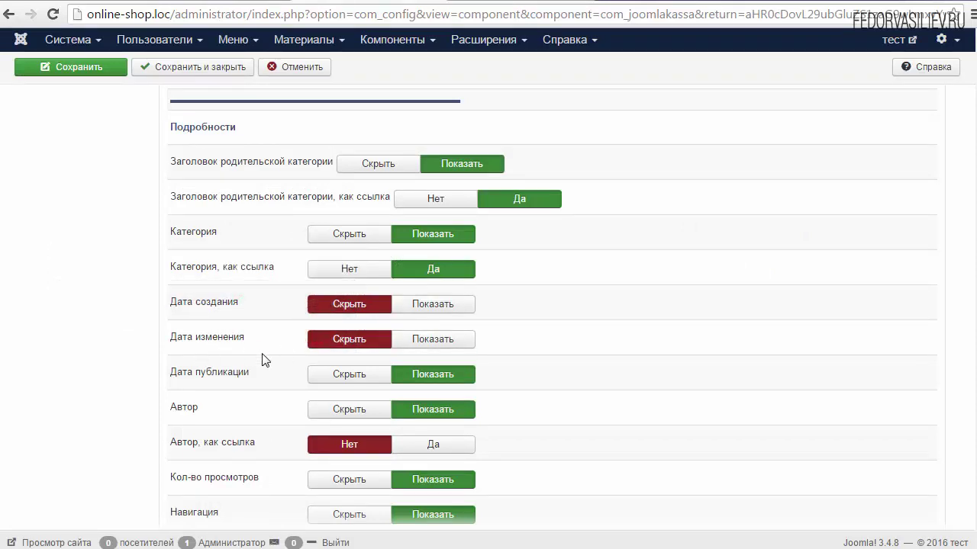
click(338, 374)
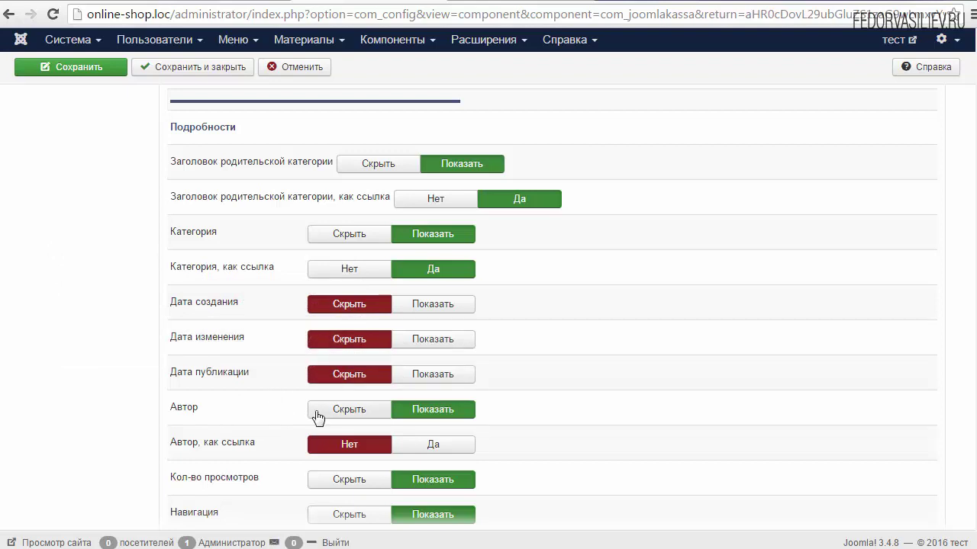
click(349, 410)
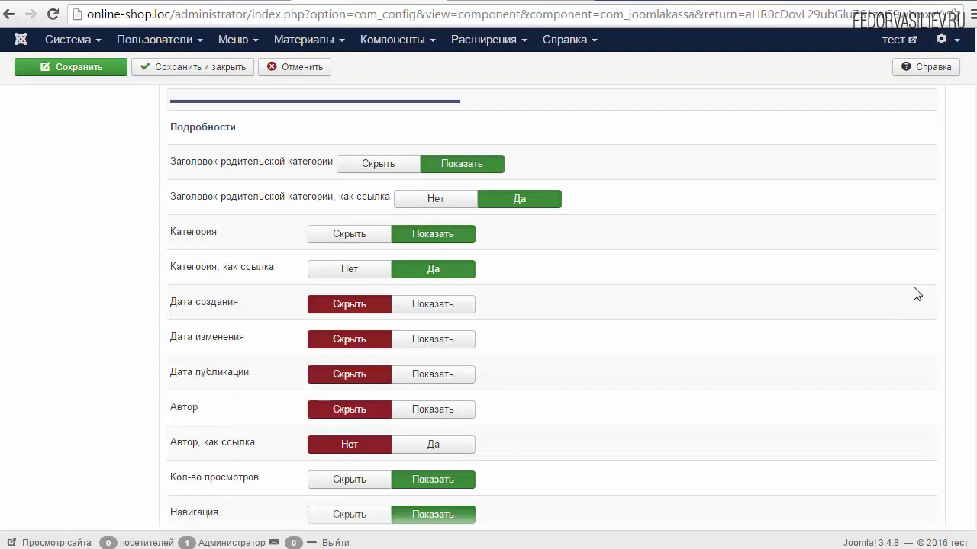
Step: Look at the Кол-во просмотров option among the remaining Подробности settings
scroll(550, 305, down, 3)
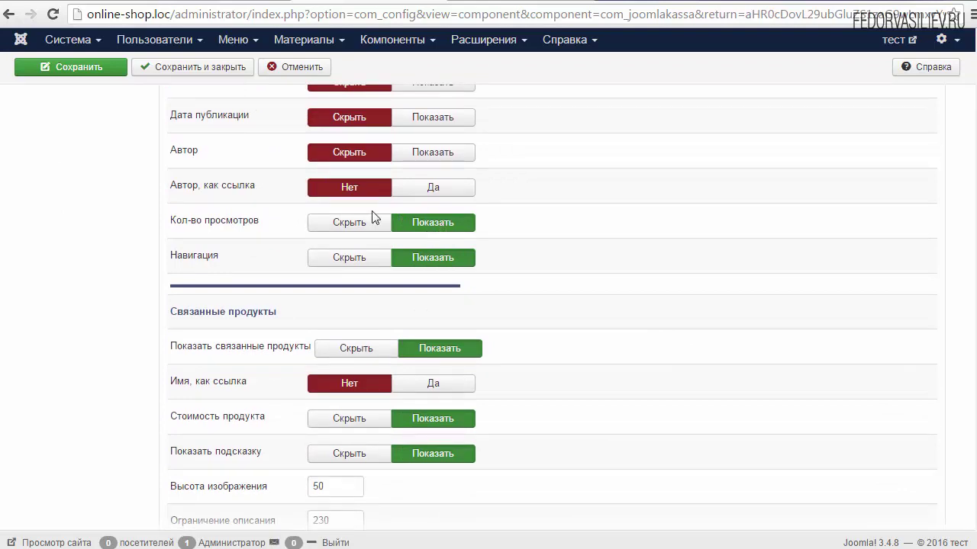
drag(209, 228, 261, 222)
click(193, 228)
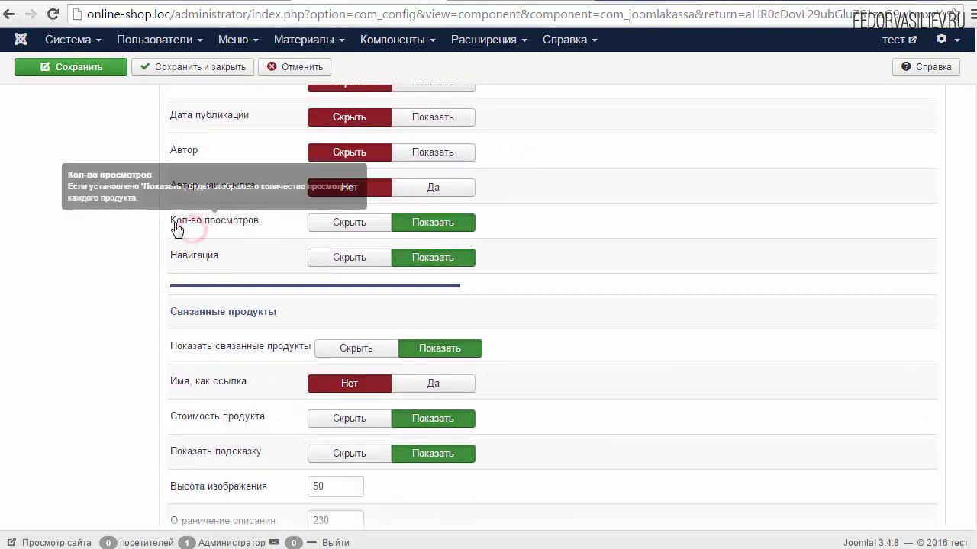
drag(161, 219, 252, 219)
click(269, 222)
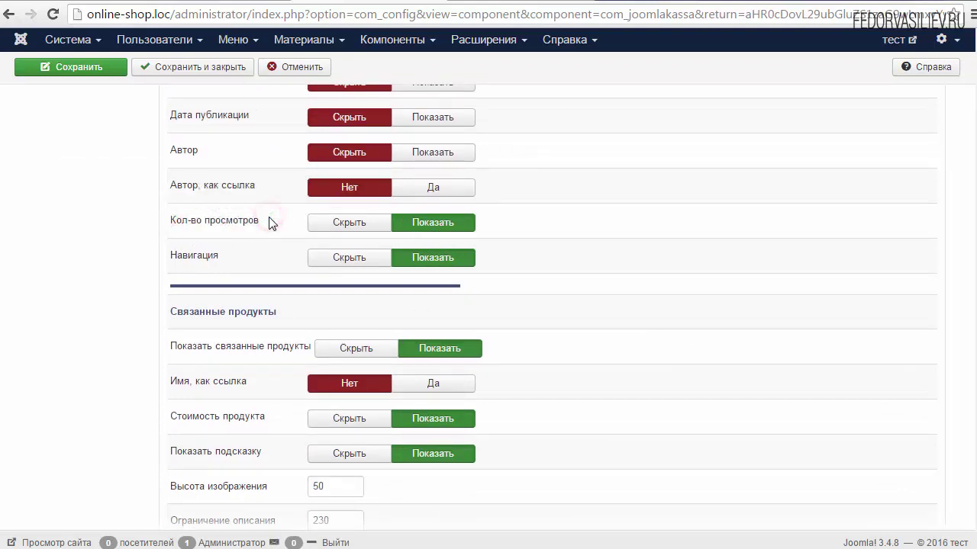
Step: Save the configuration, reload the storefront product page and check the subcategory and view count in the details line
click(94, 69)
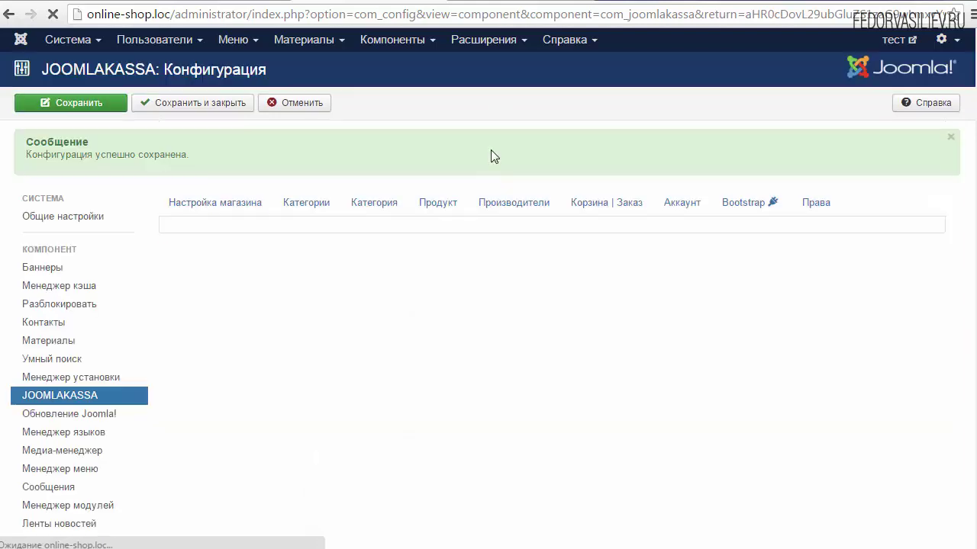
click(507, 1)
click(52, 16)
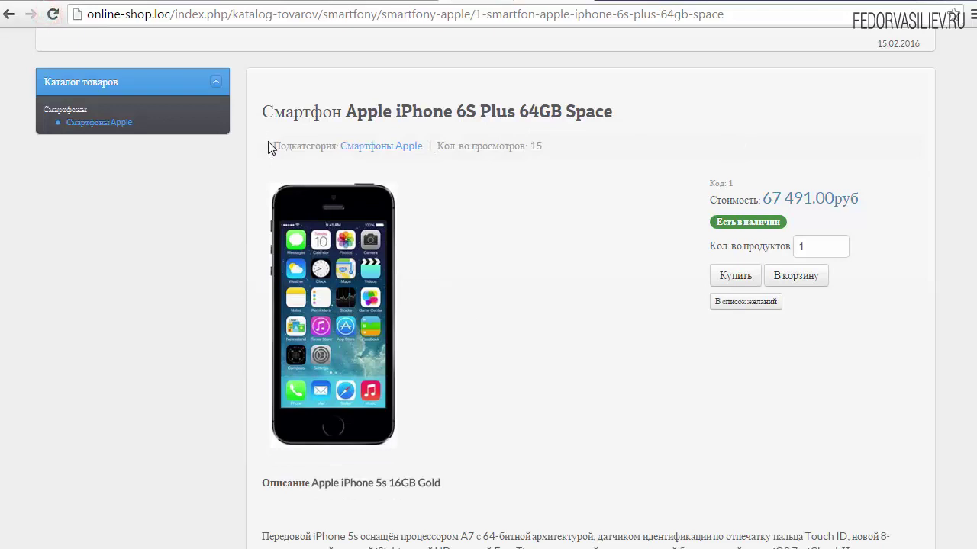
drag(265, 146, 354, 148)
click(430, 167)
drag(435, 144, 549, 145)
Step: Find the Навигация option in the configuration and examine the corresponding navigation button at the end of the storefront product page
click(395, 4)
scroll(194, 351, down, 8)
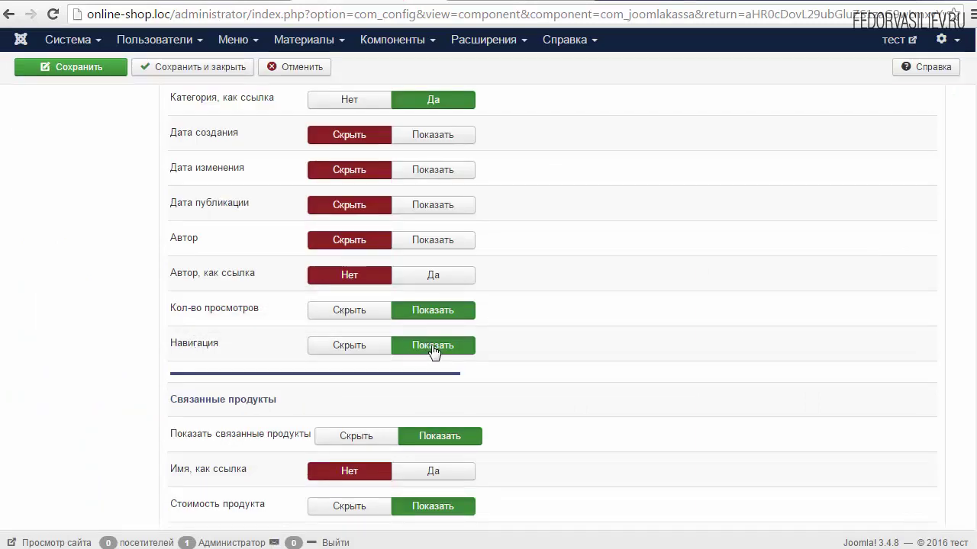
click(496, 4)
scroll(582, 262, down, 10)
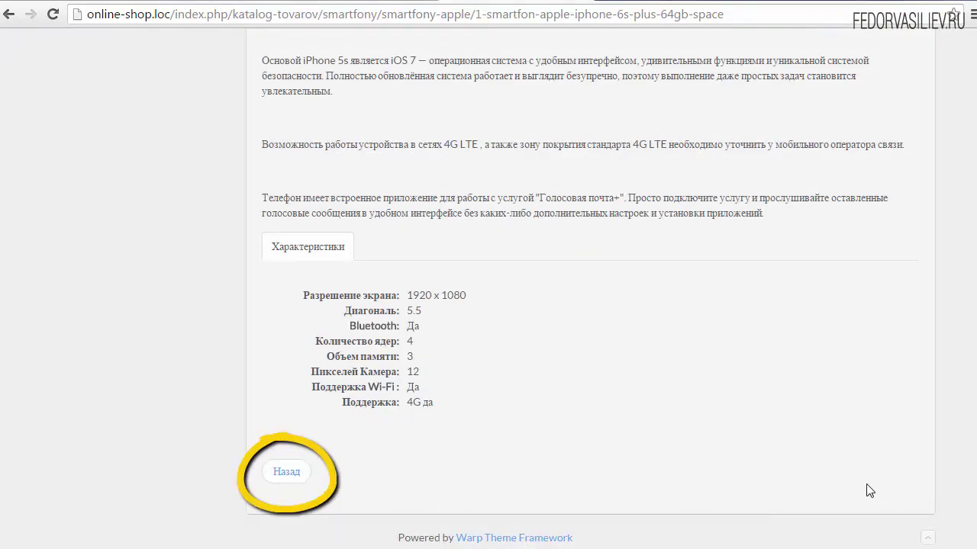
scroll(967, 428, up, 10)
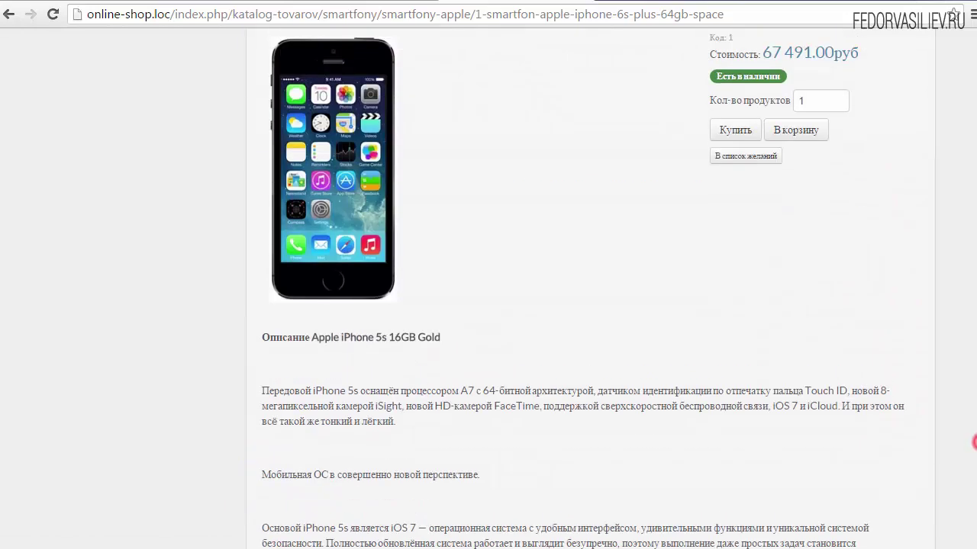
scroll(967, 427, down, 10)
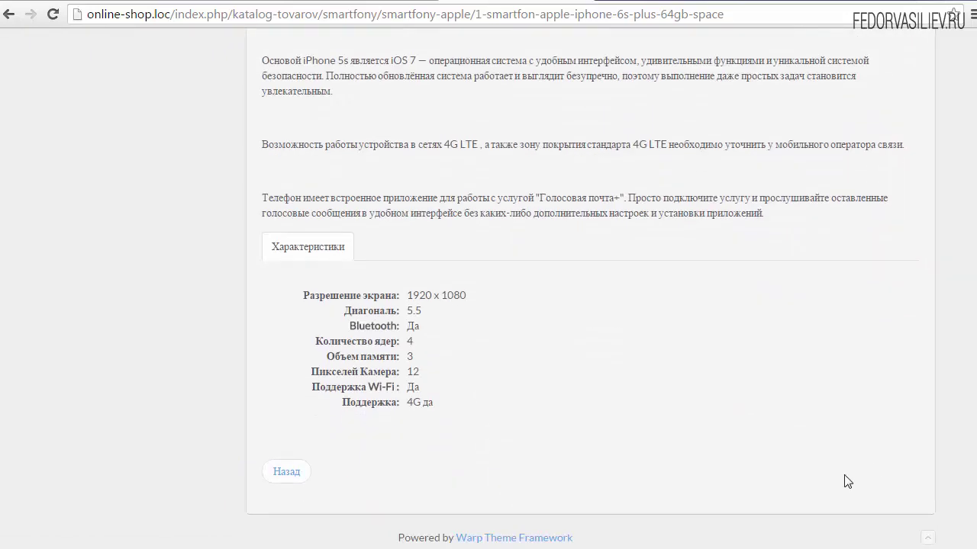
Step: Examine the description, the Характеристики tab and the Назад button on the storefront product page
scroll(557, 259, up, 8)
scroll(557, 261, down, 1)
scroll(670, 317, down, 5)
scroll(611, 357, up, 1)
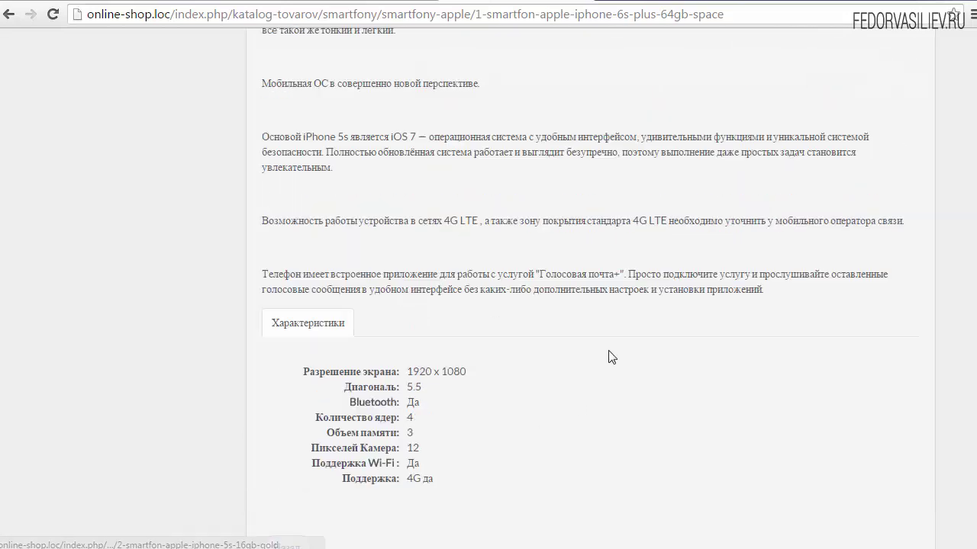
scroll(611, 357, up, 3)
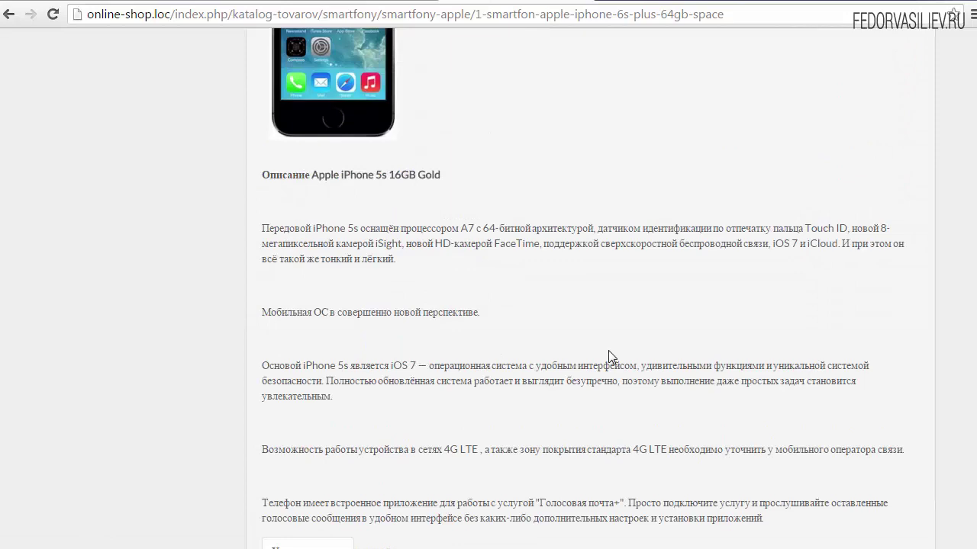
scroll(608, 350, down, 4)
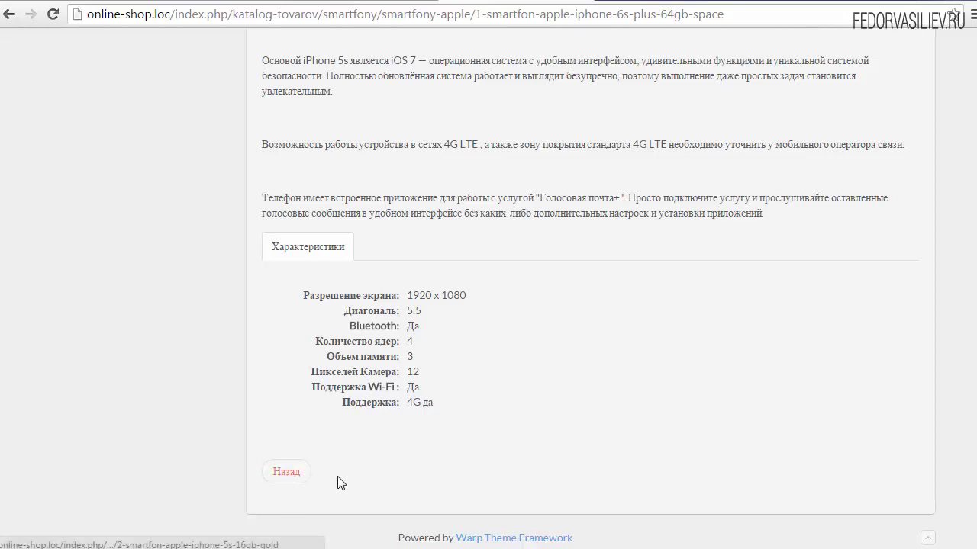
scroll(599, 278, up, 10)
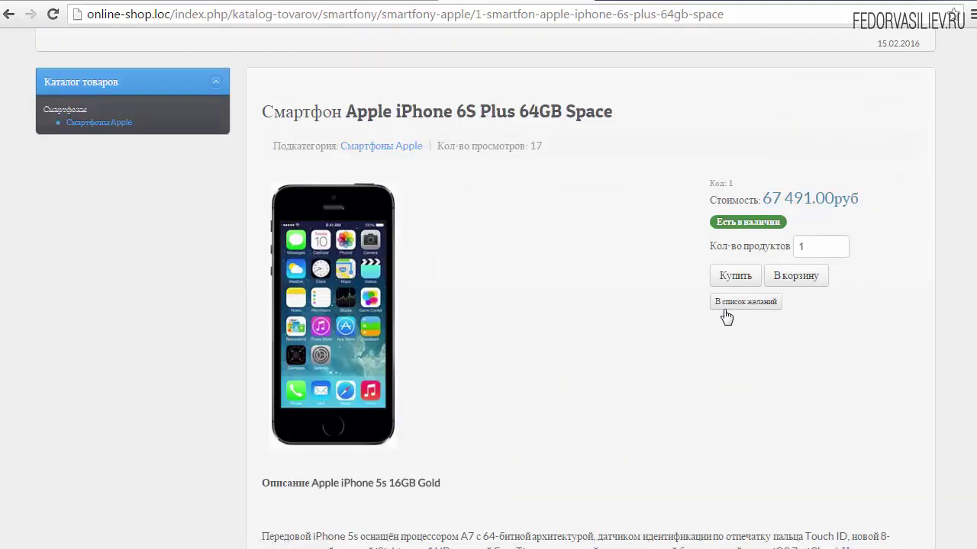
Step: Examine the area below the storefront's purchase buttons and the matching Связанные продукты settings in the configuration
drag(807, 302, 698, 310)
click(815, 324)
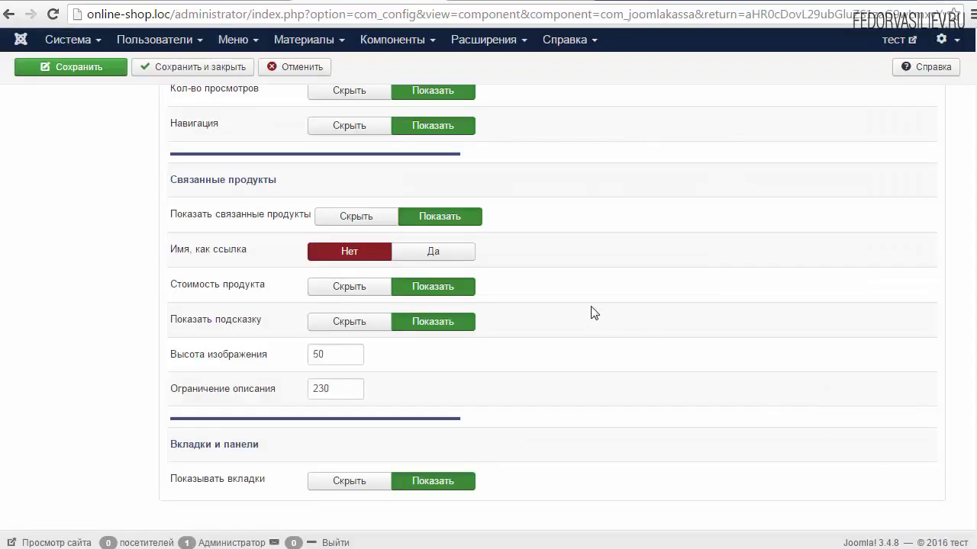
click(167, 180)
drag(168, 180, 279, 181)
click(327, 182)
drag(164, 180, 279, 177)
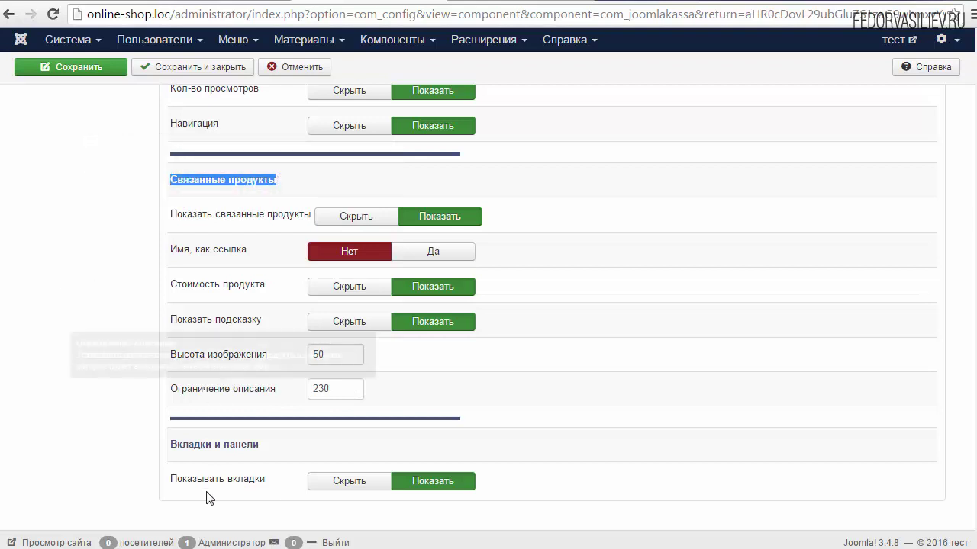
Step: Examine the Вкладки и панели section of the configuration and the corresponding Характеристики tab on the storefront product page
click(261, 450)
drag(260, 452, 171, 457)
click(294, 442)
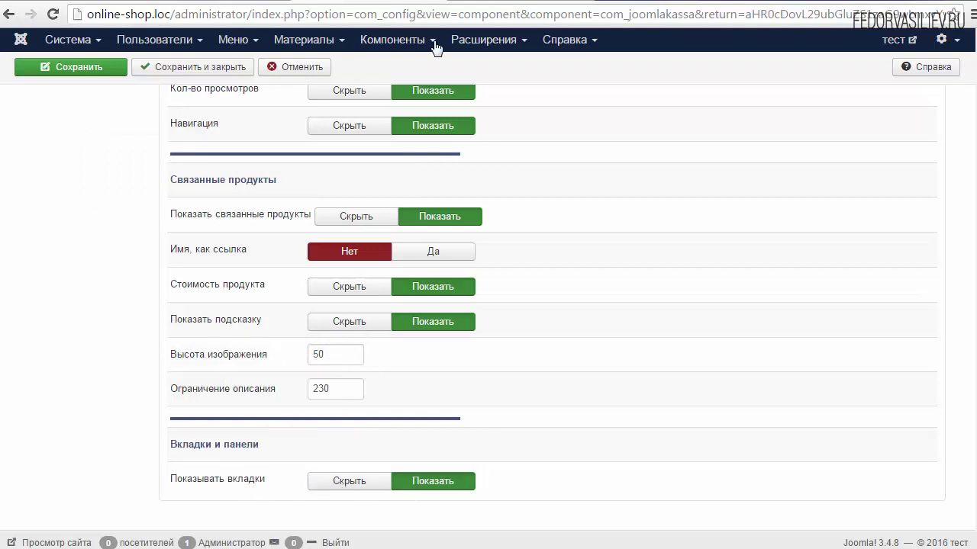
click(495, 2)
scroll(529, 168, down, 2)
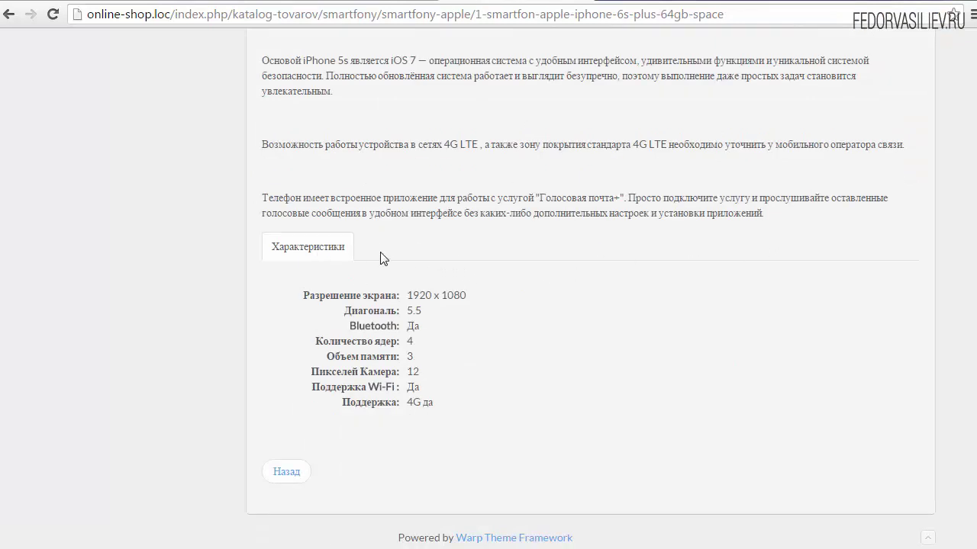
drag(267, 248, 415, 240)
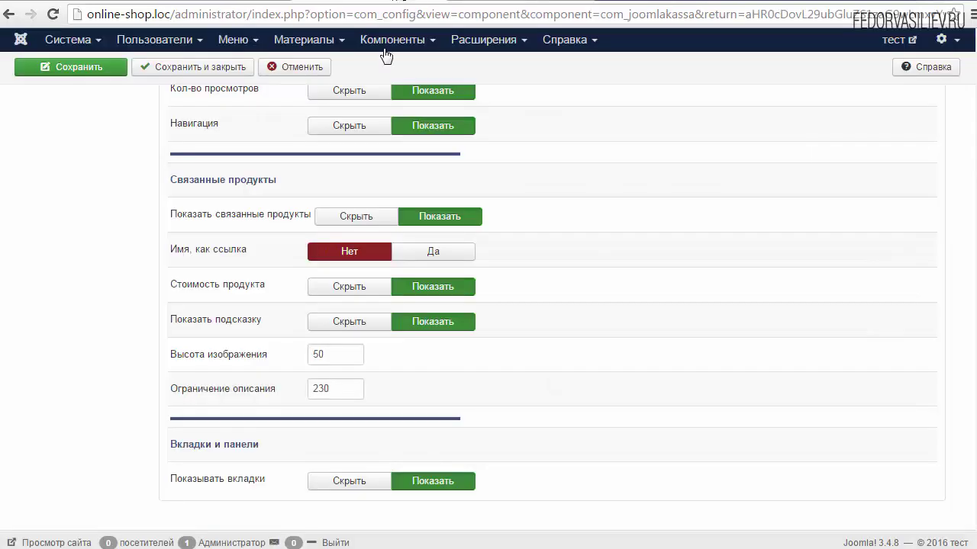
Step: Switch Показывать вкладки to Скрыть and back to Показать, and look over the whole list of product page settings
click(331, 484)
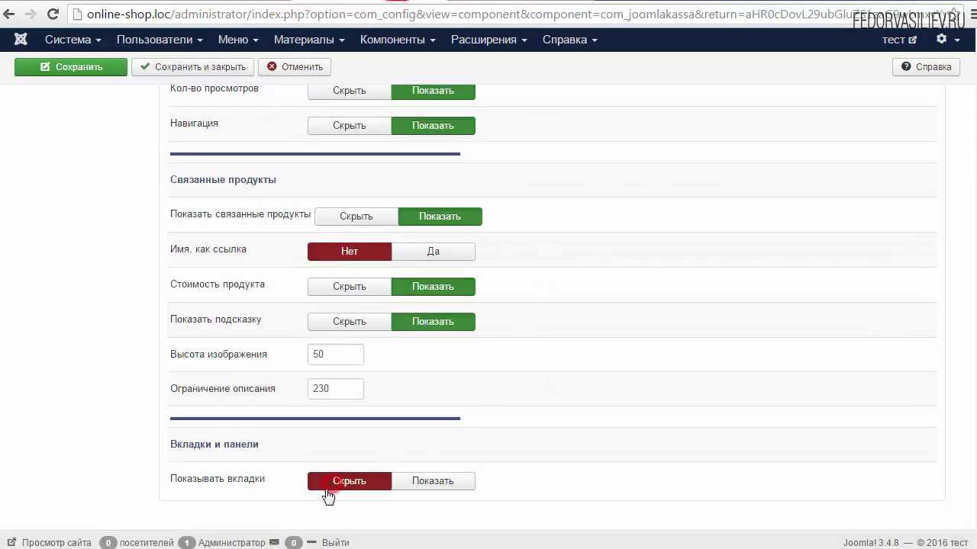
click(439, 483)
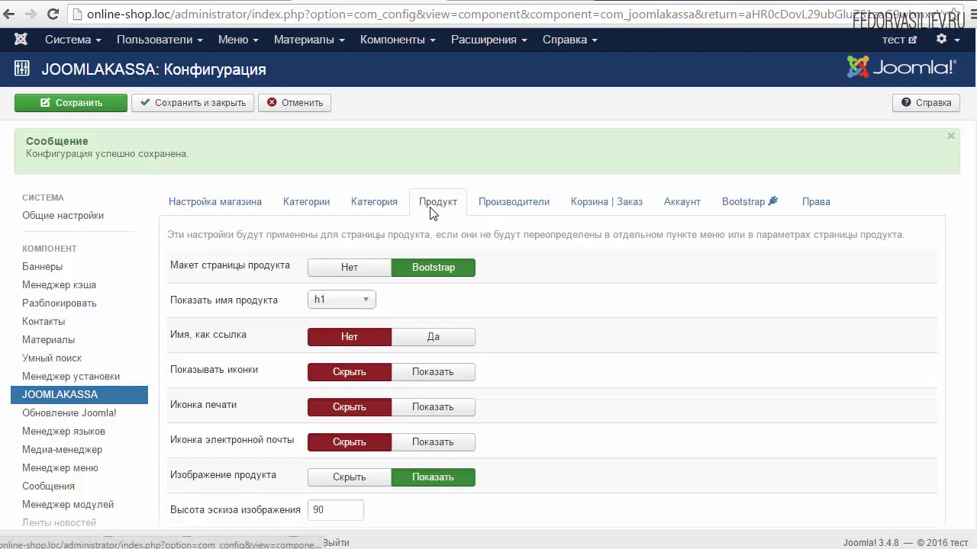
scroll(549, 305, down, 5)
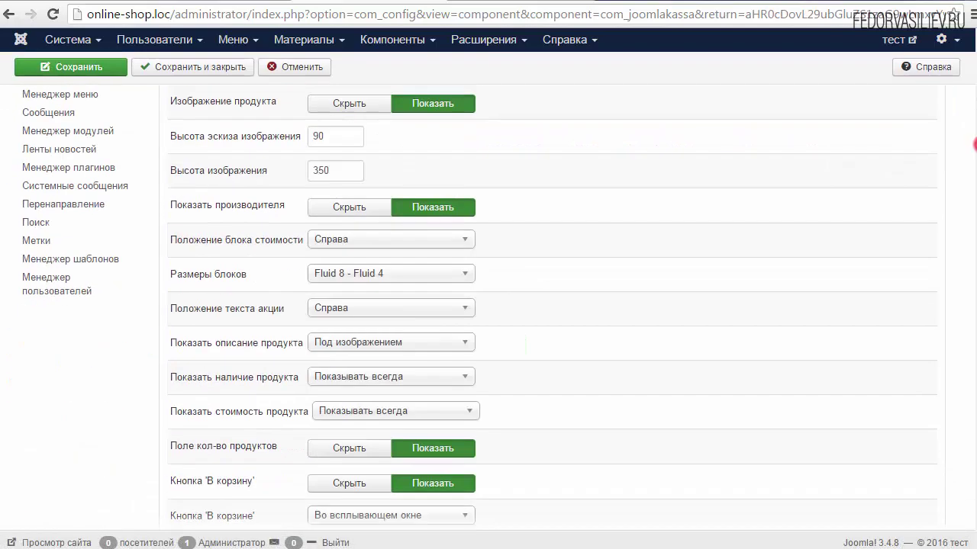
scroll(961, 462, down, 12)
scroll(961, 462, up, 15)
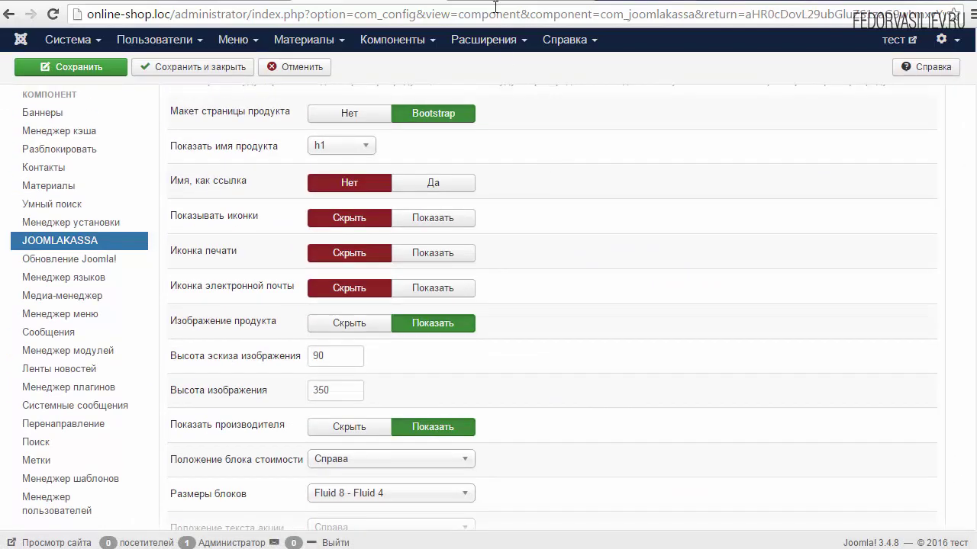
Step: Look over the configured storefront product page and compare it with the iPhone 6S Plus page in the demo shop
click(500, 1)
scroll(576, 236, up, 6)
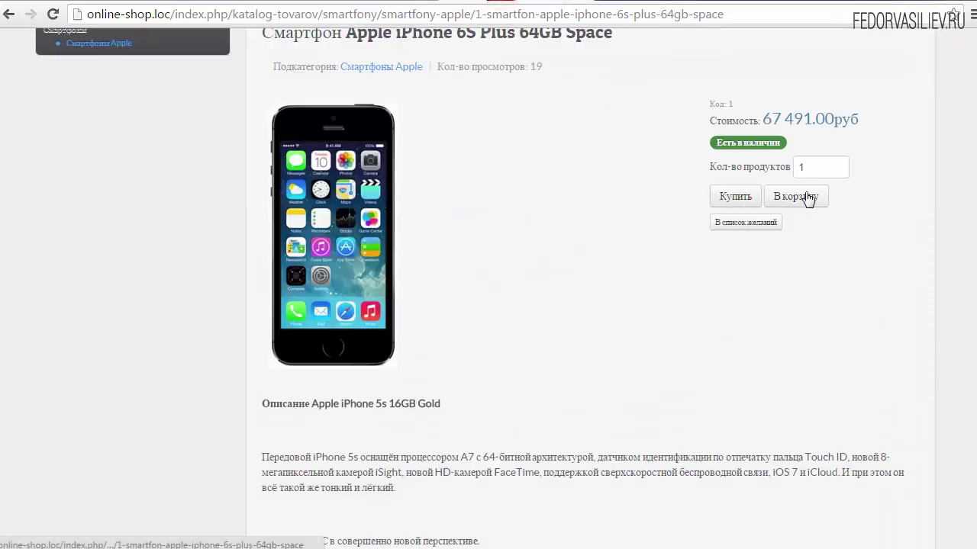
click(351, 1)
scroll(443, 145, up, 3)
click(216, 2)
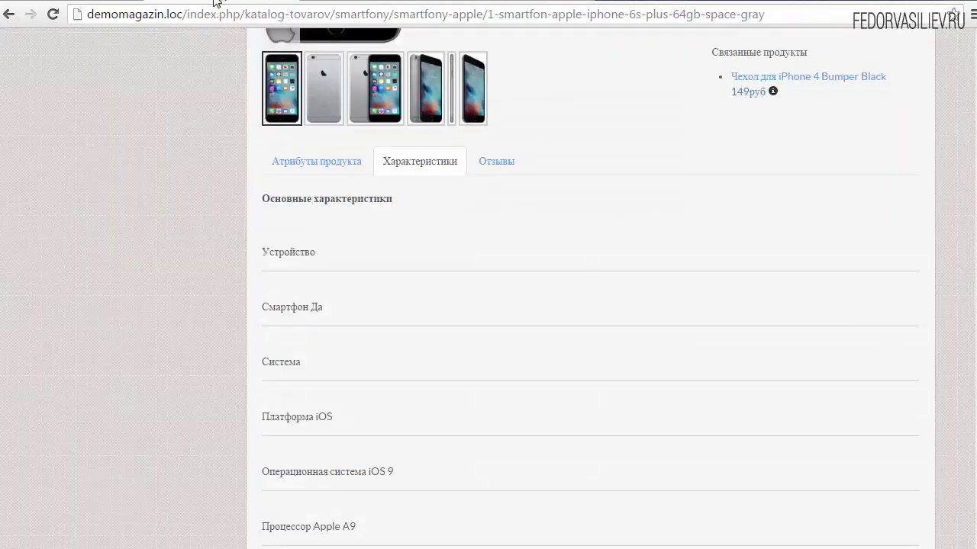
scroll(645, 268, up, 3)
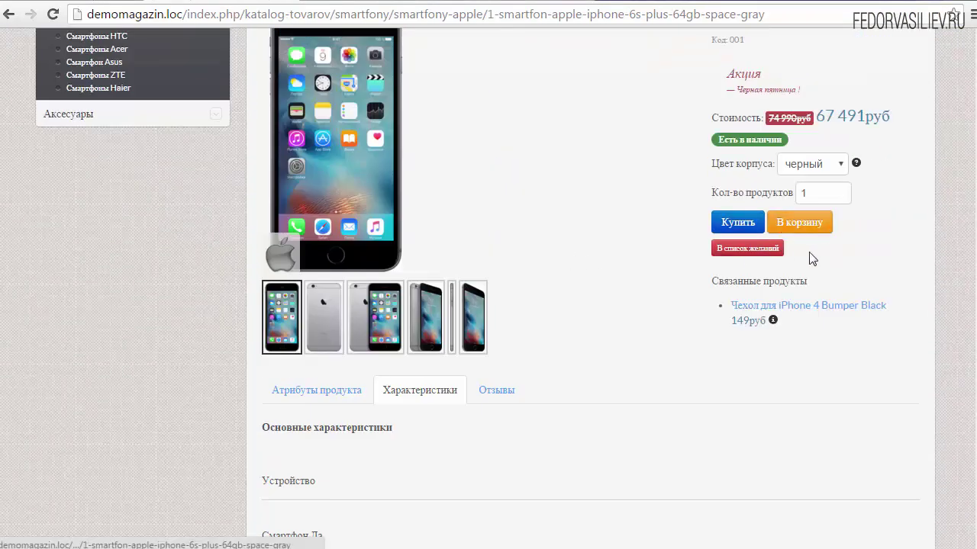
scroll(811, 259, up, 3)
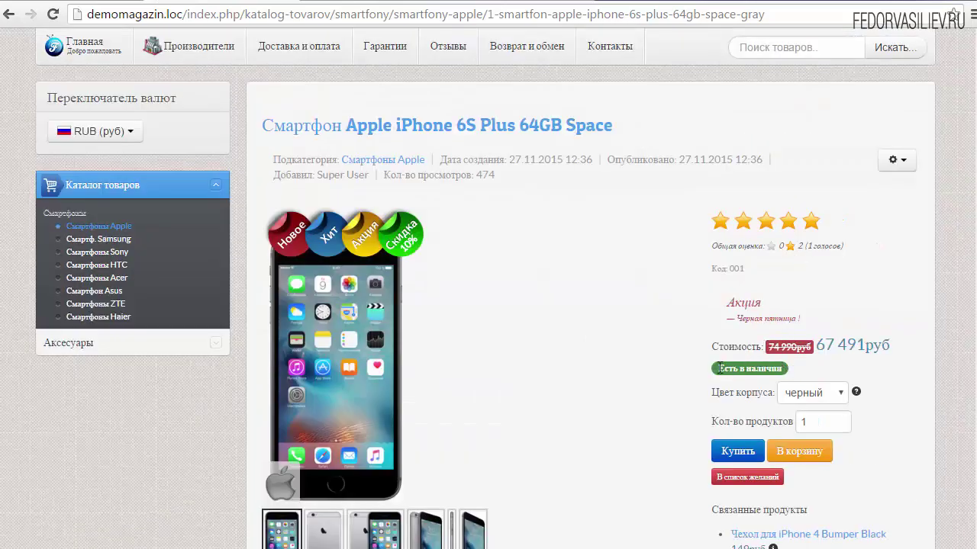
Step: Examine the demo product's crossed-out price and related product, and view its Атрибуты продукта tab
drag(766, 347, 816, 348)
scroll(720, 320, down, 3)
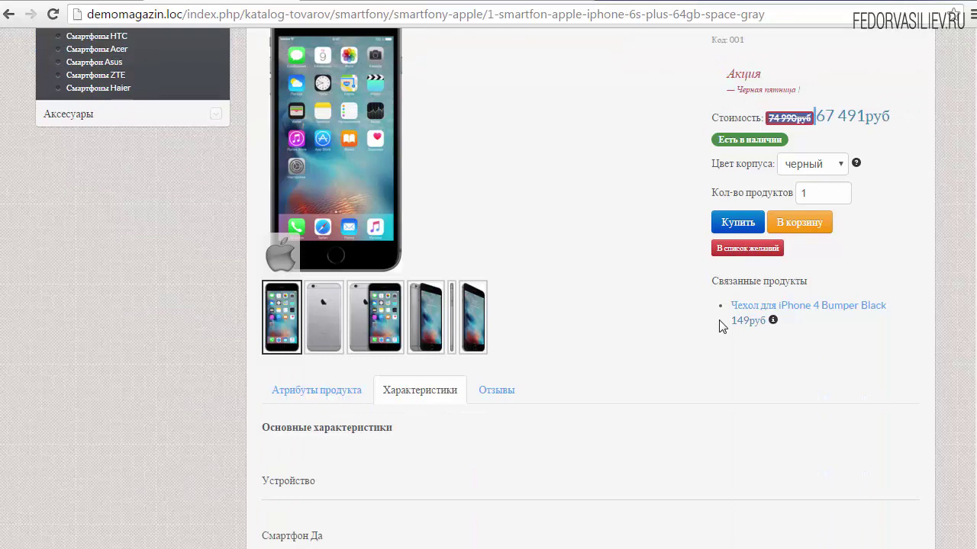
click(682, 191)
click(344, 390)
scroll(585, 259, up, 3)
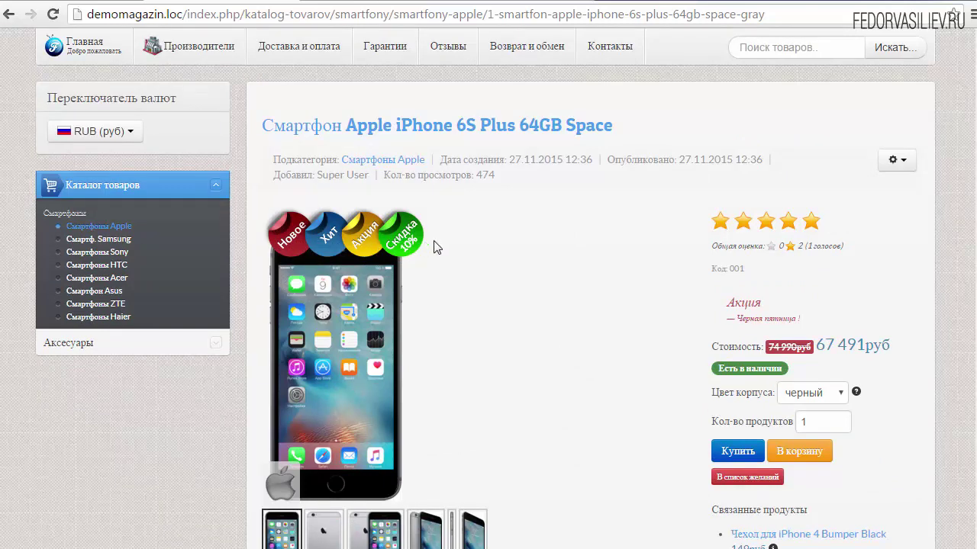
scroll(485, 231, down, 4)
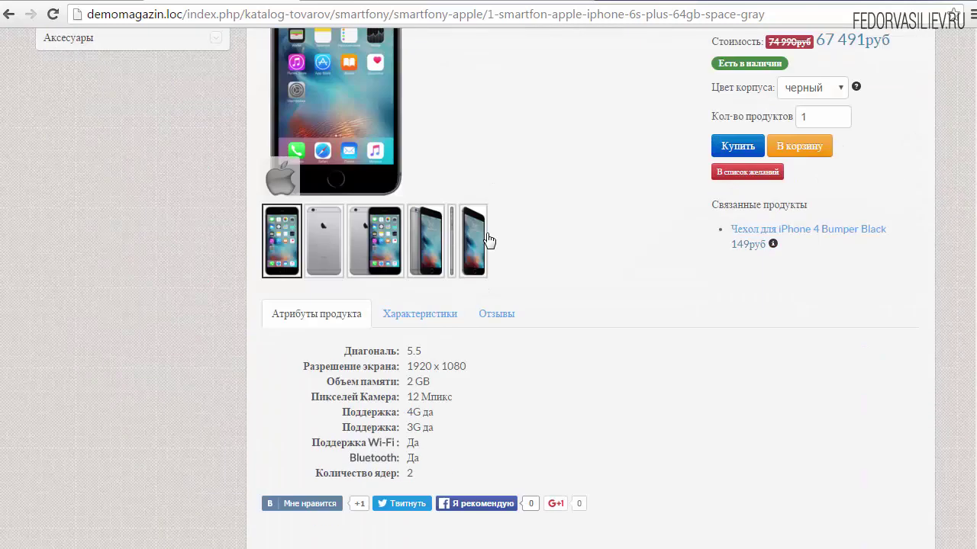